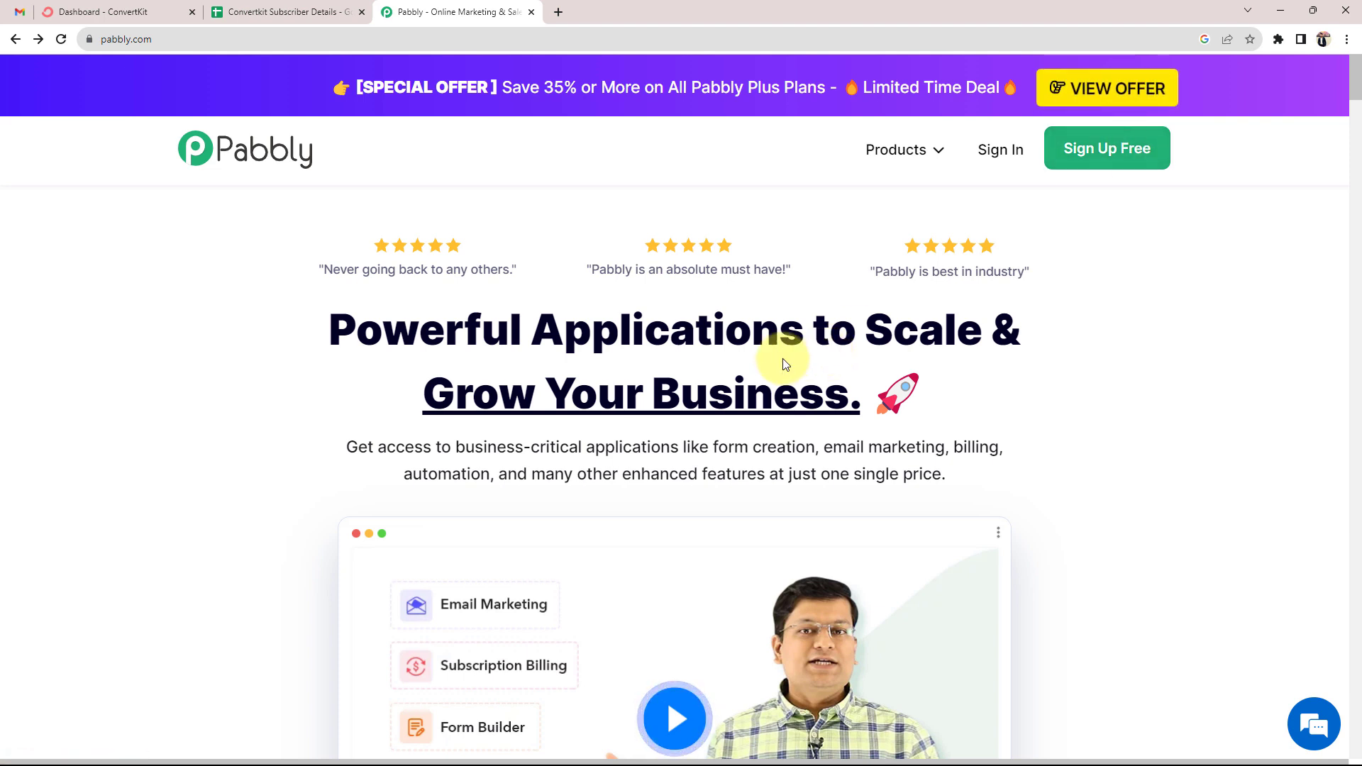
Sign in to Pabbly and choose Pabbly Connect from the All Apps page
click(1007, 147)
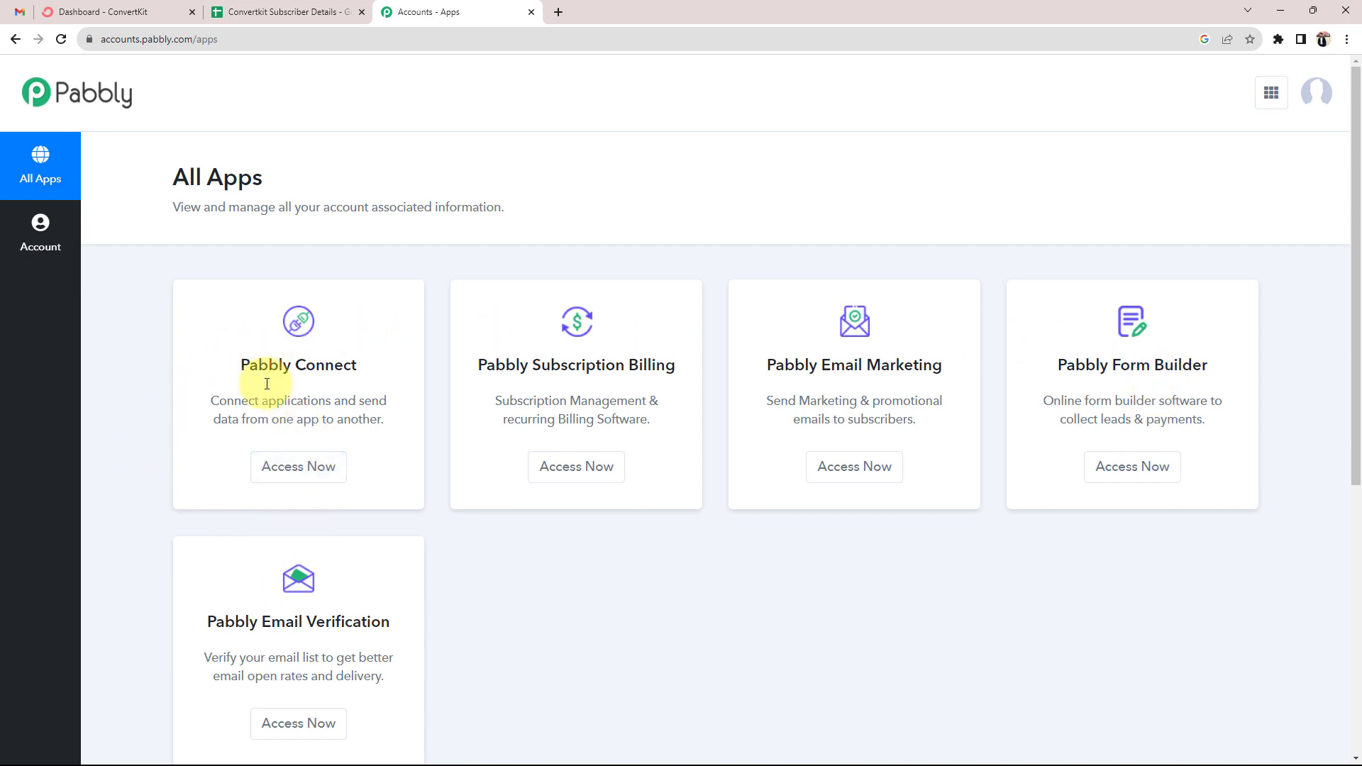
drag(249, 366, 334, 366)
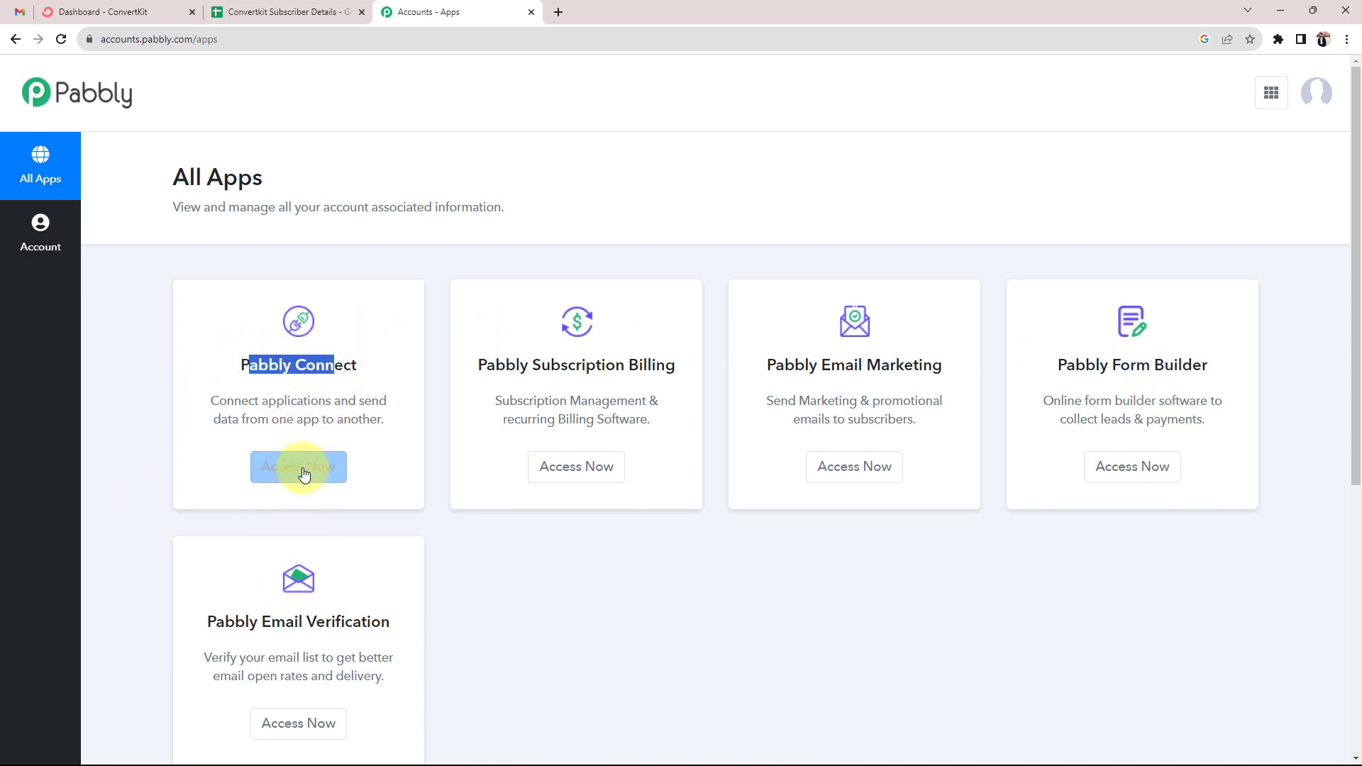
click(303, 474)
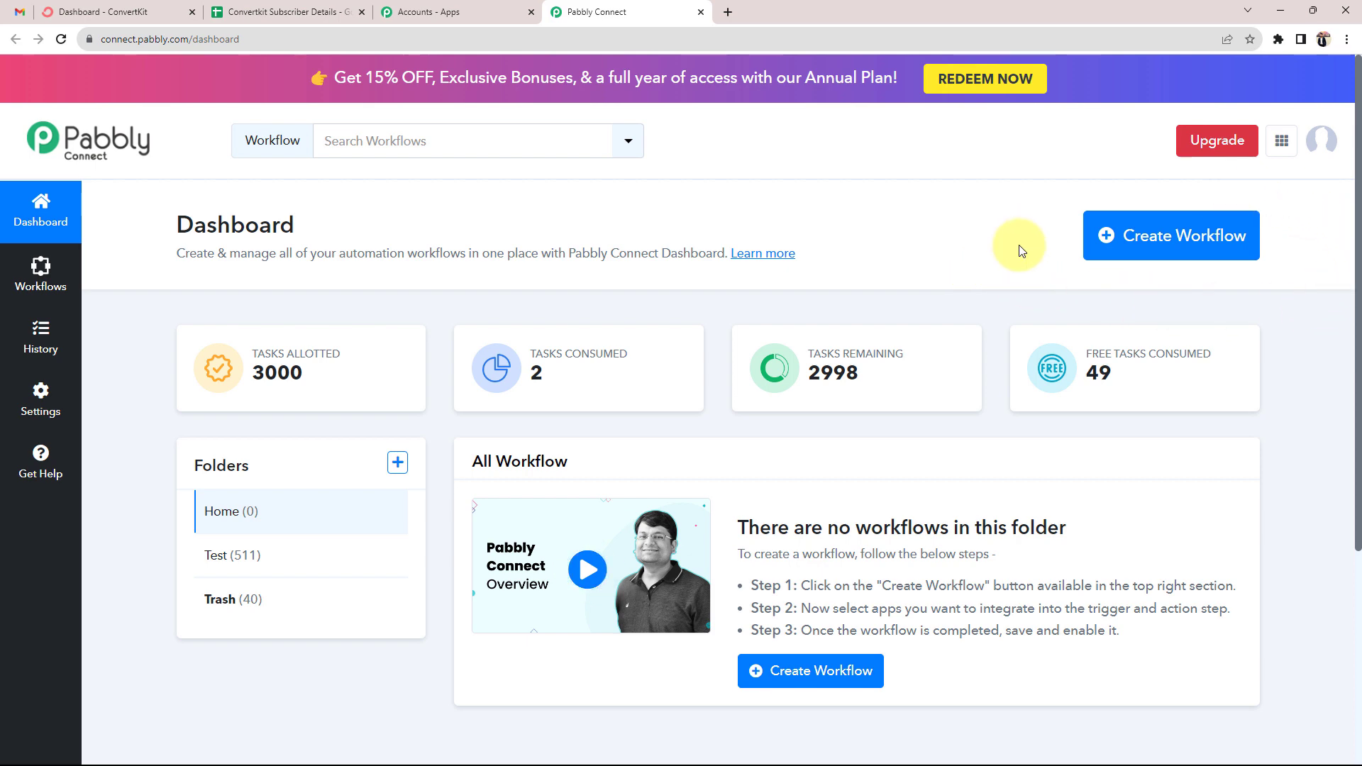
Create a workflow by pasting the name 'Add New ConvertKit Subscribers to Google Sheets'
click(1181, 244)
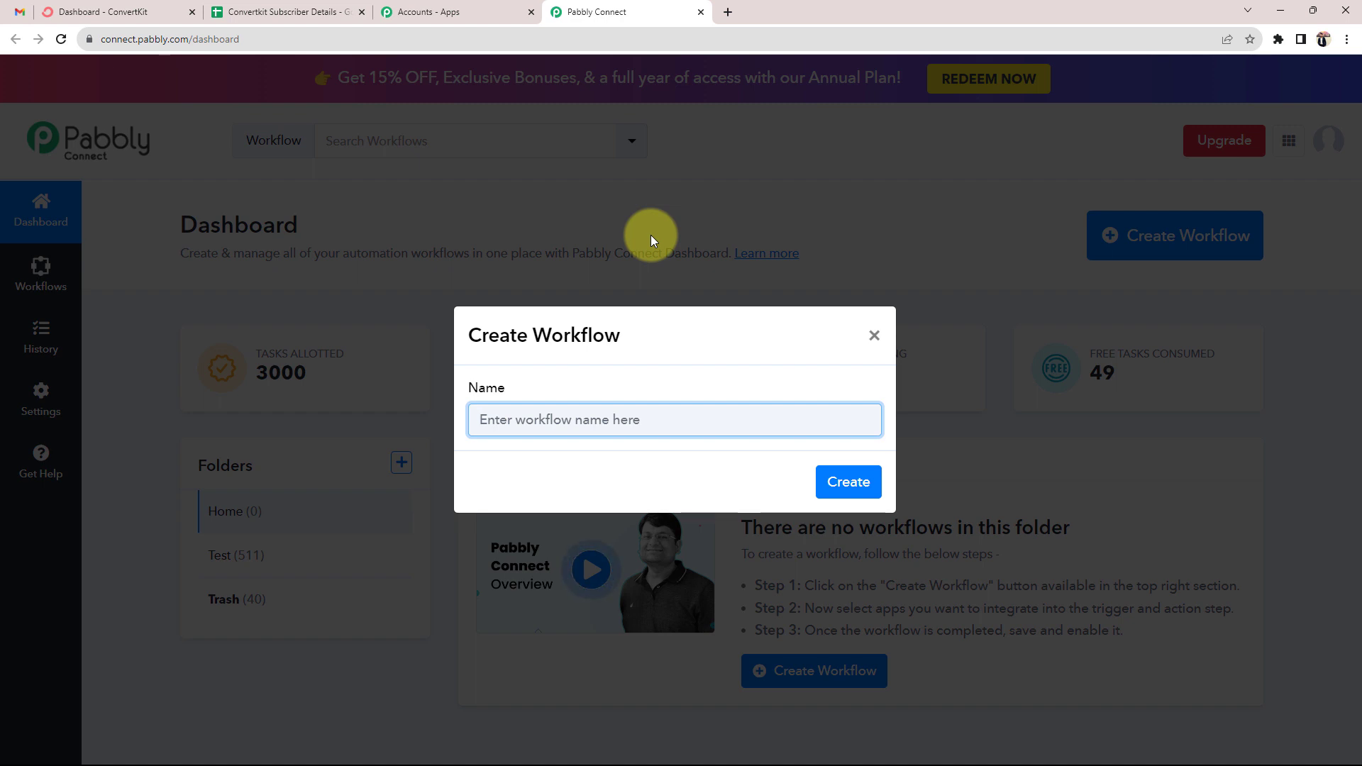
text(Add New ConvertKit Subscribers to Google Sheets)
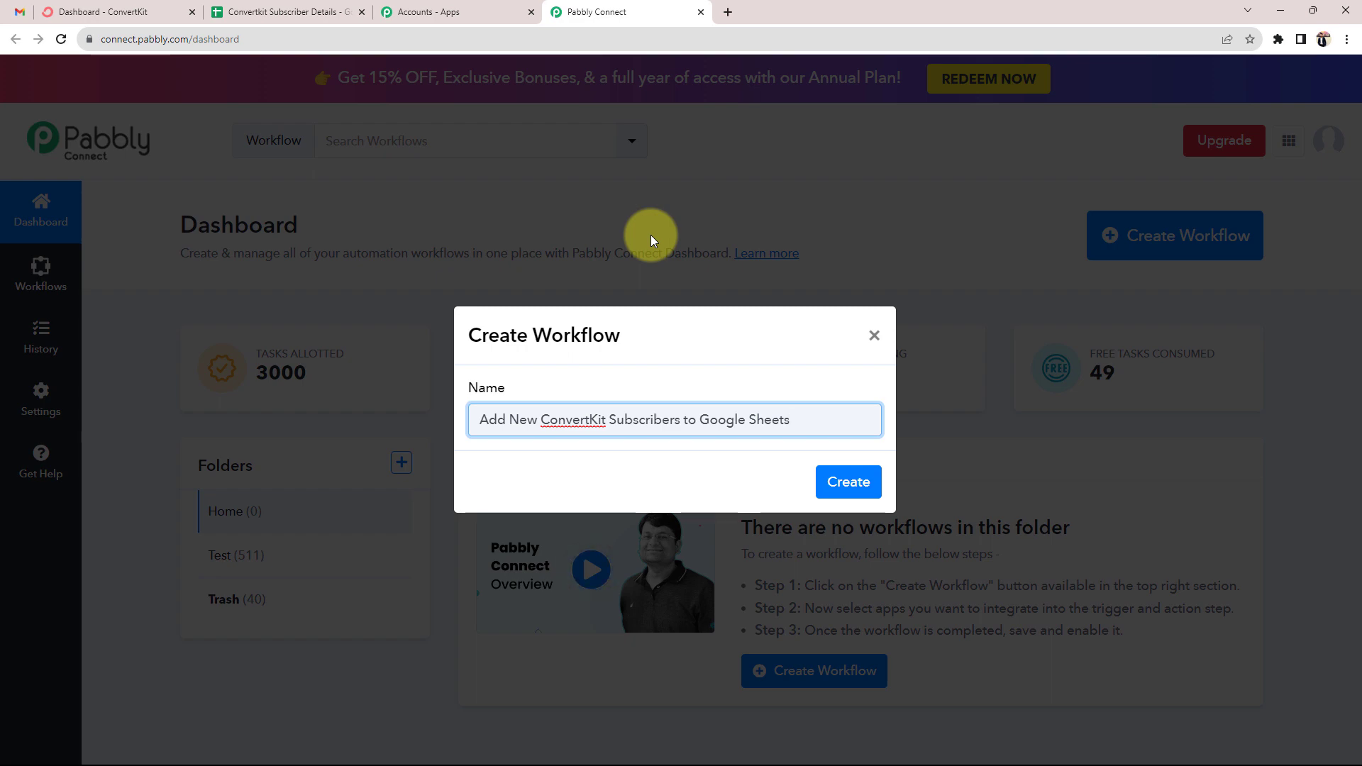
click(844, 481)
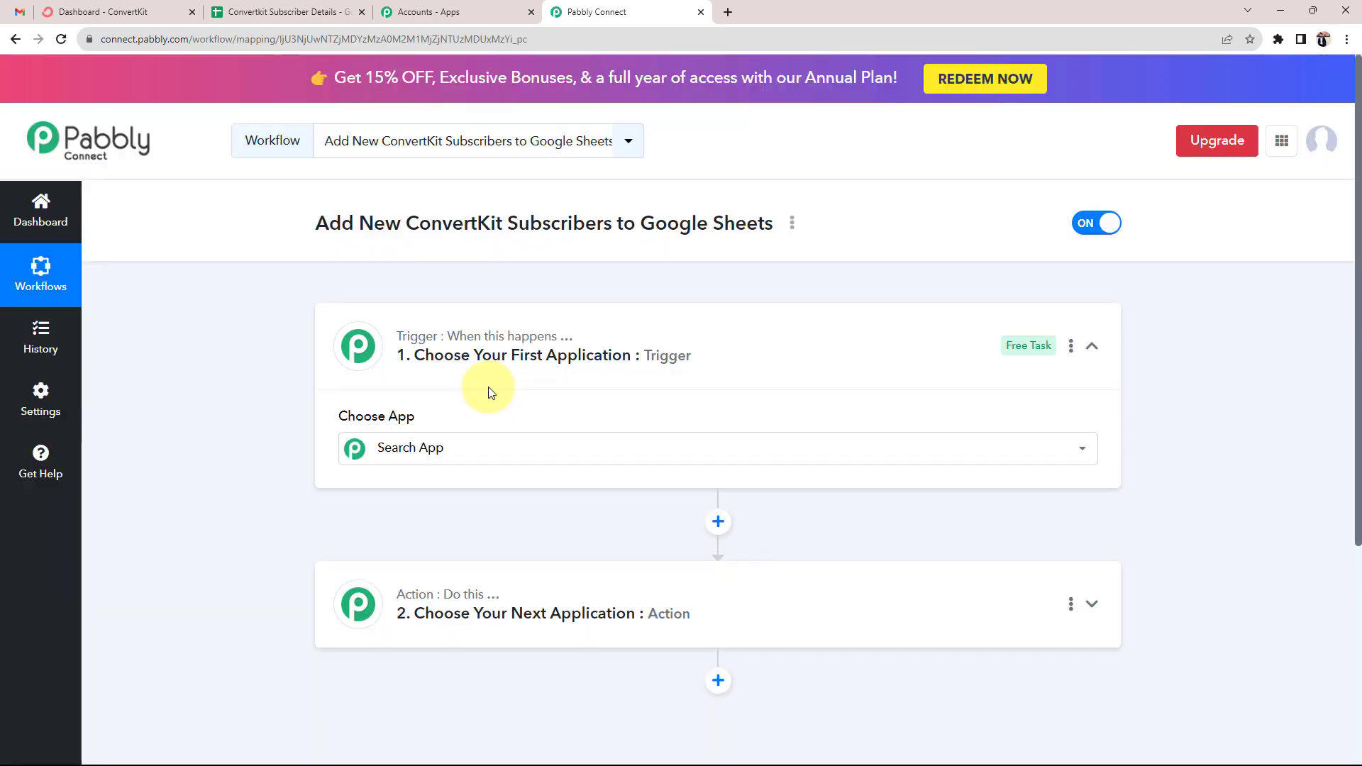
click(721, 345)
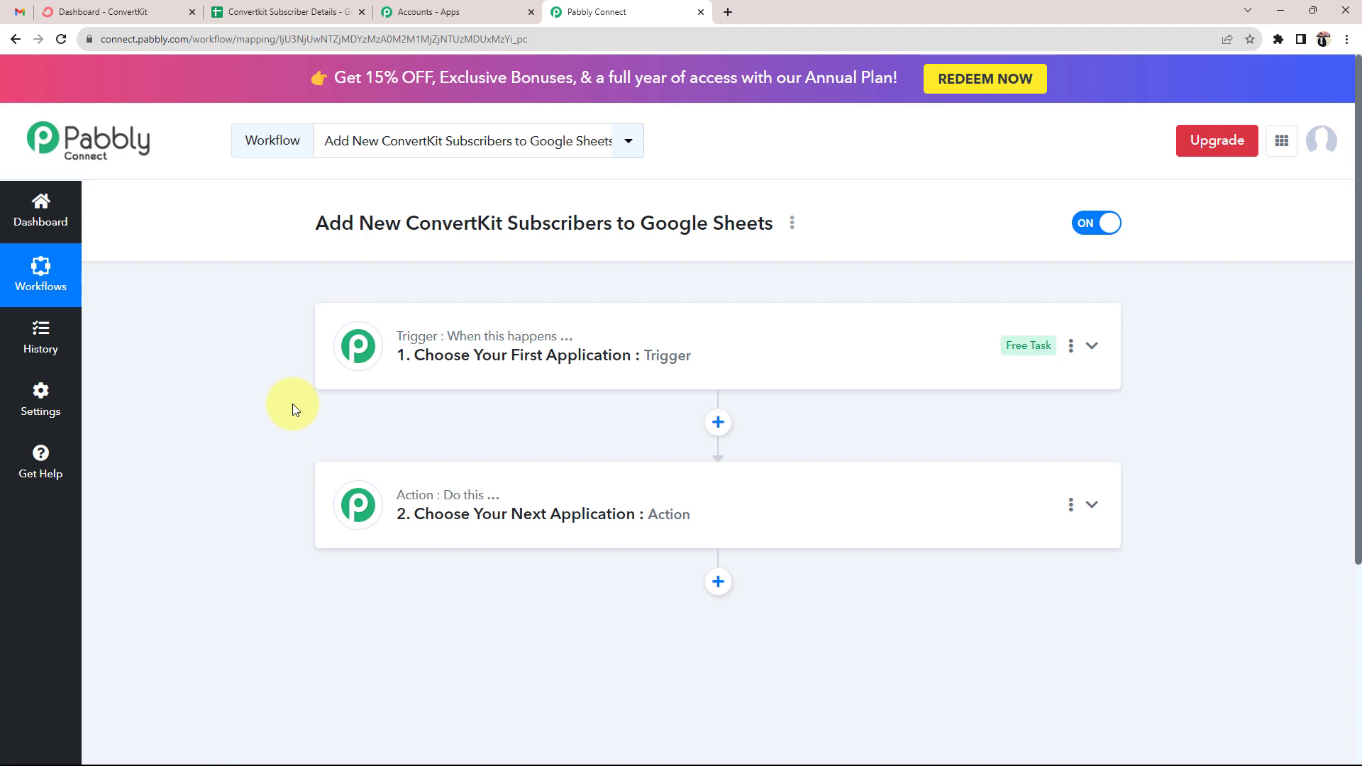
click(135, 12)
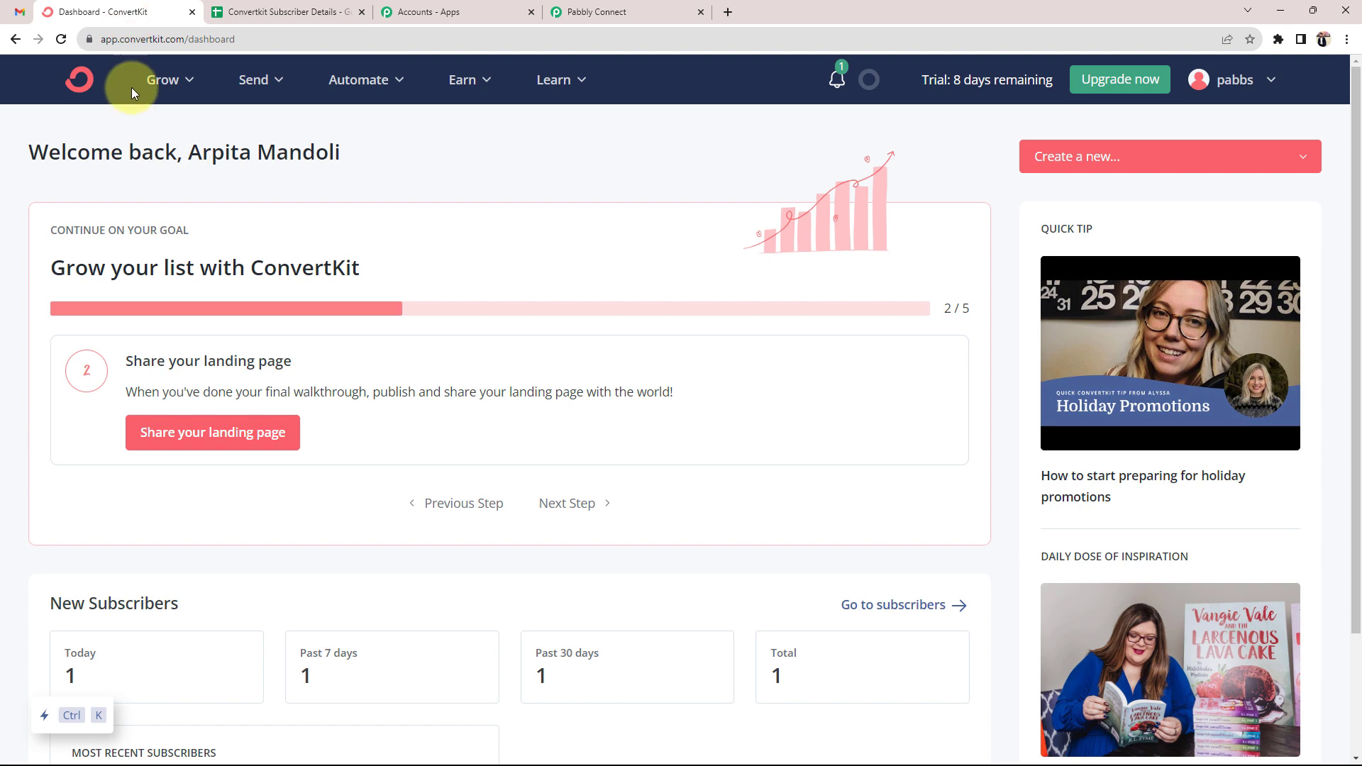
click(277, 12)
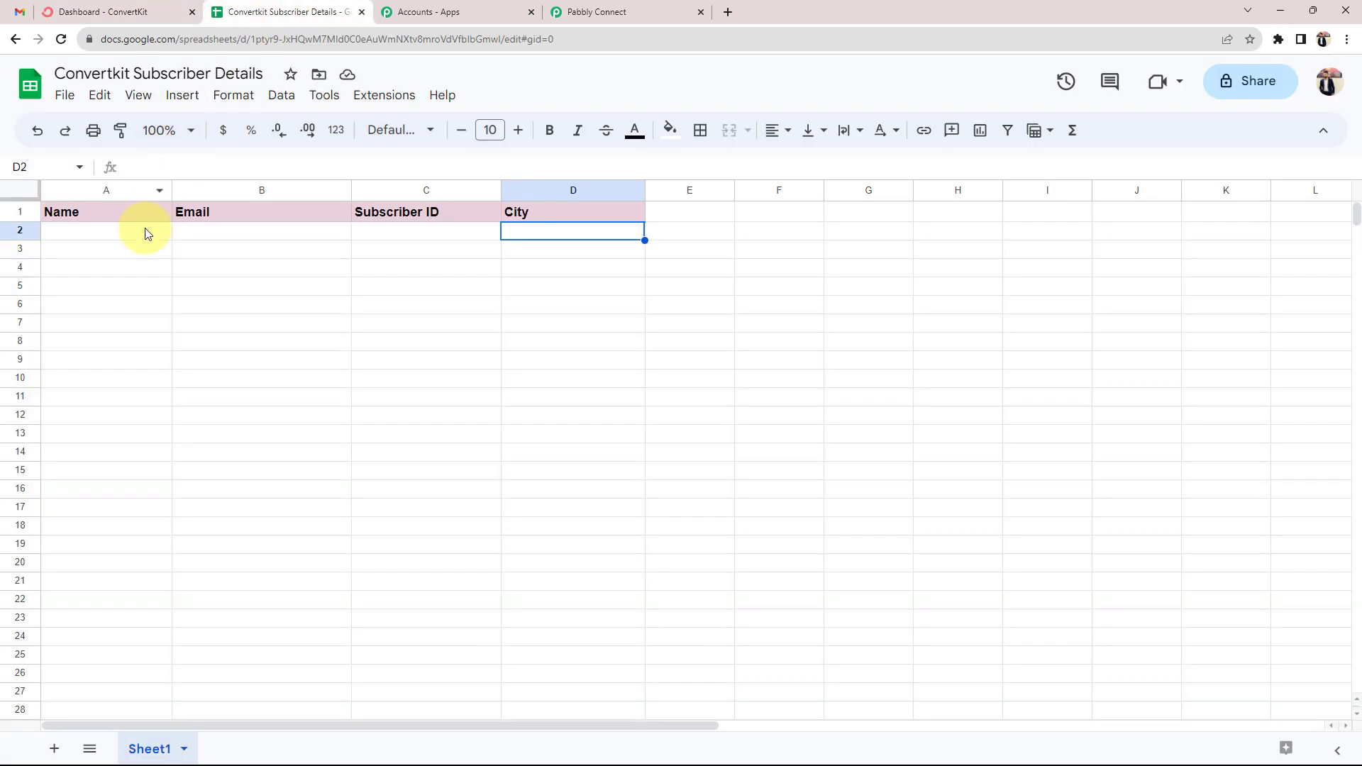
click(145, 234)
click(424, 254)
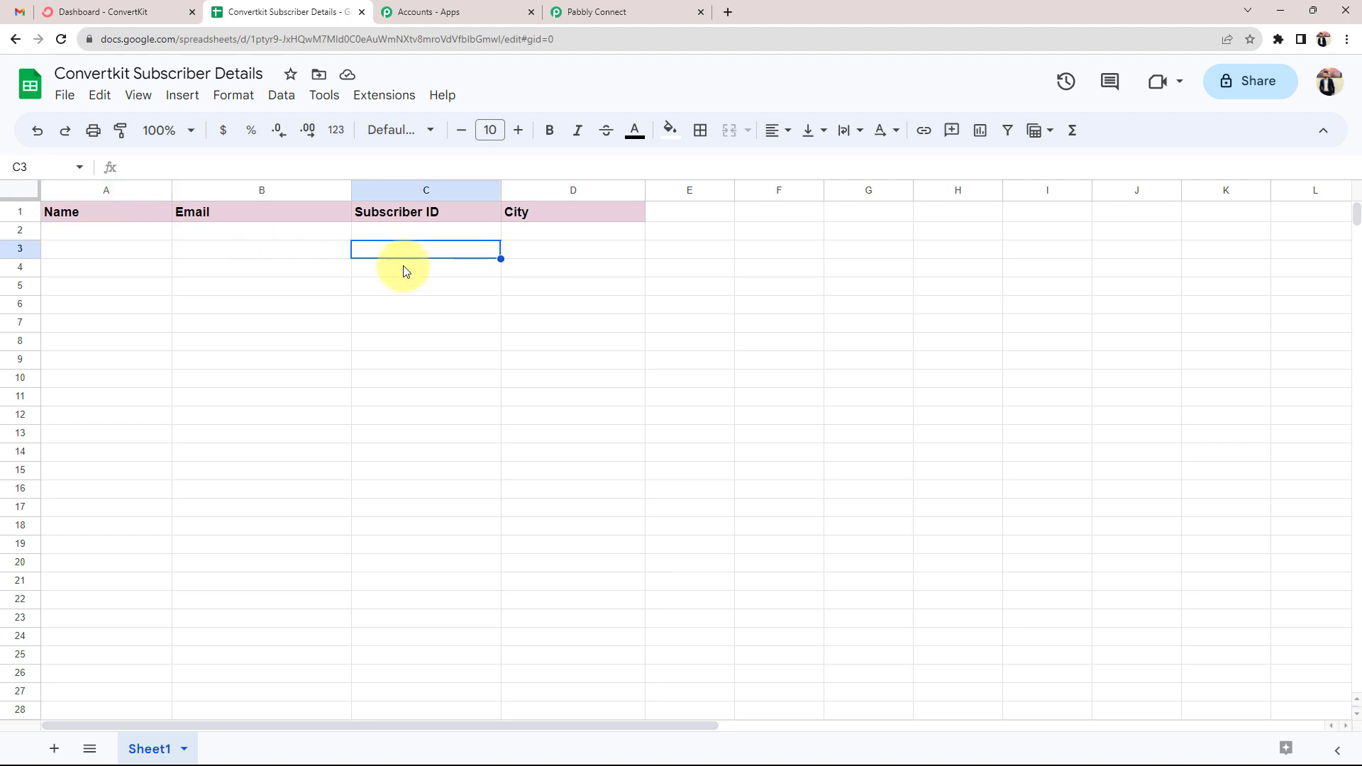
click(575, 12)
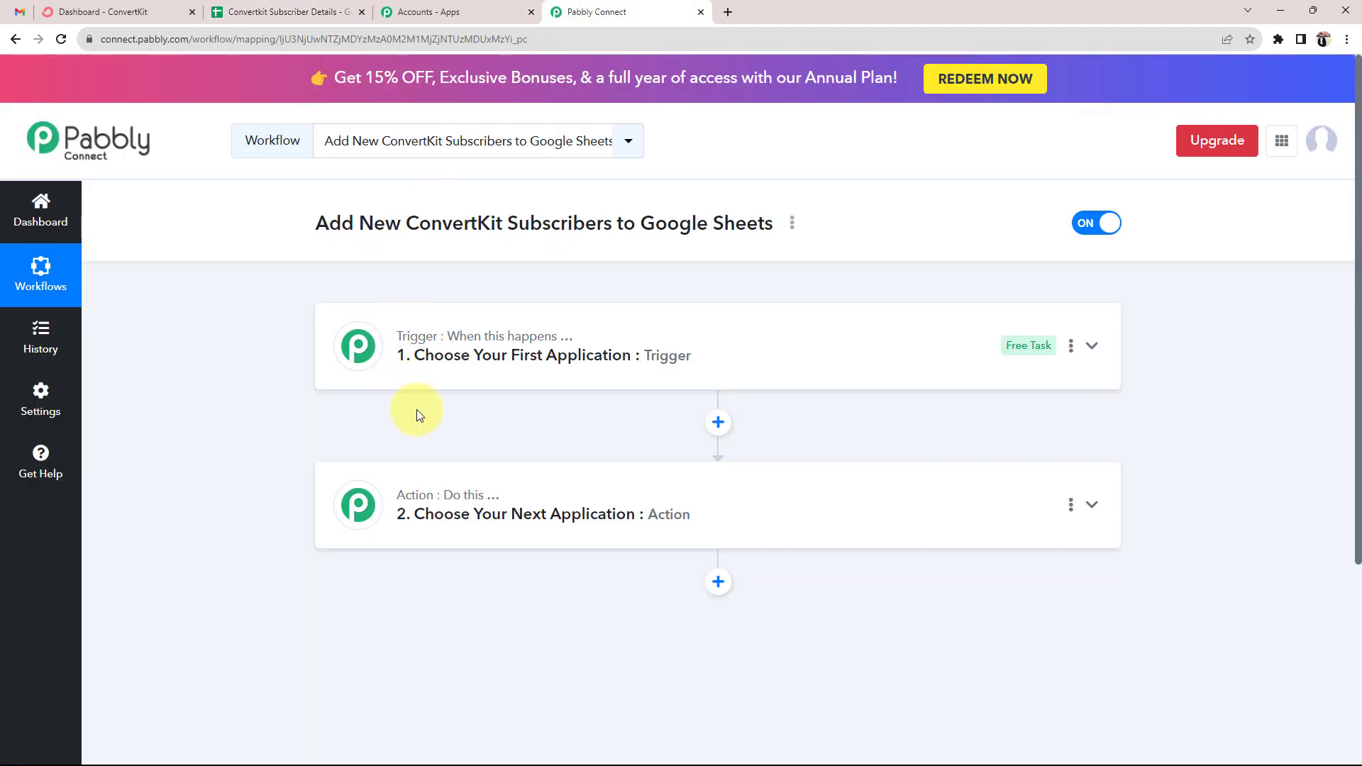
Choose ConvertKit as the trigger app and Google Sheets as the action app
click(475, 345)
text(conver)
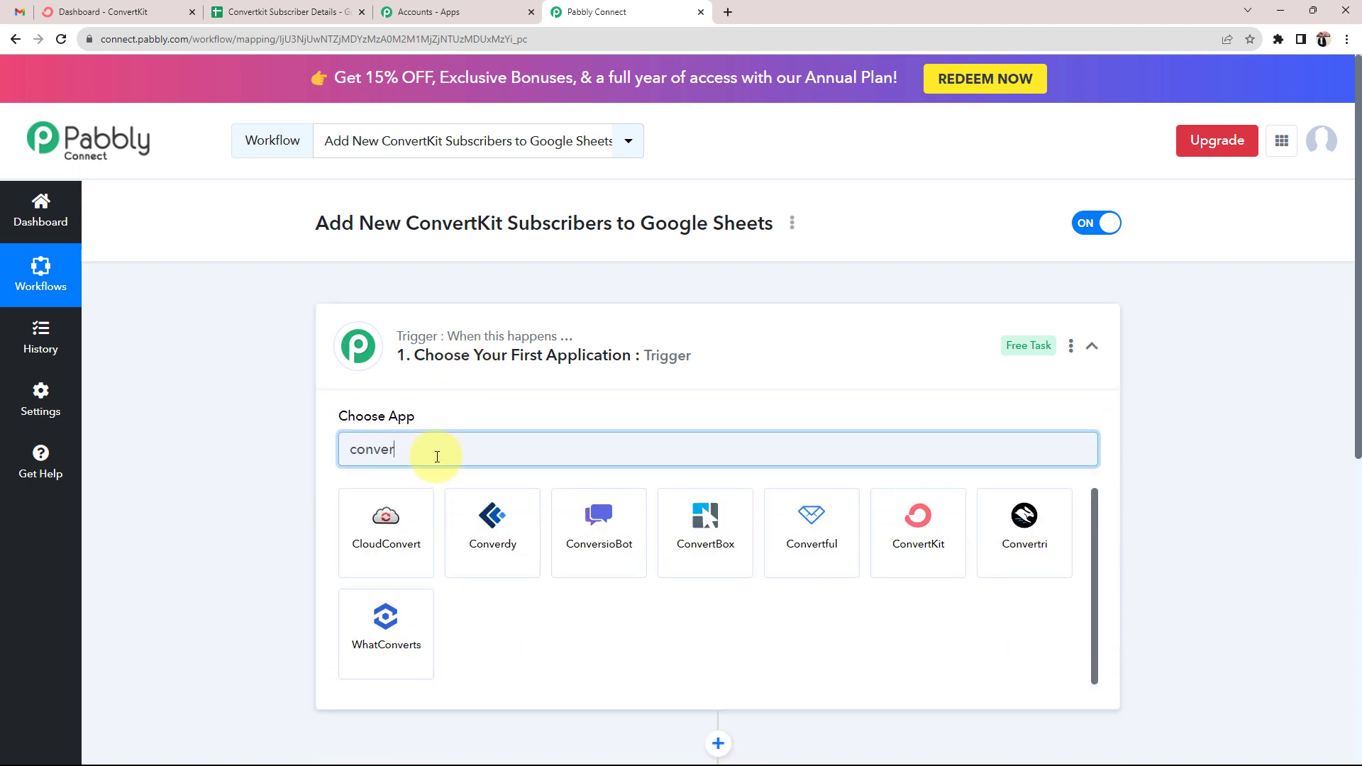
click(957, 546)
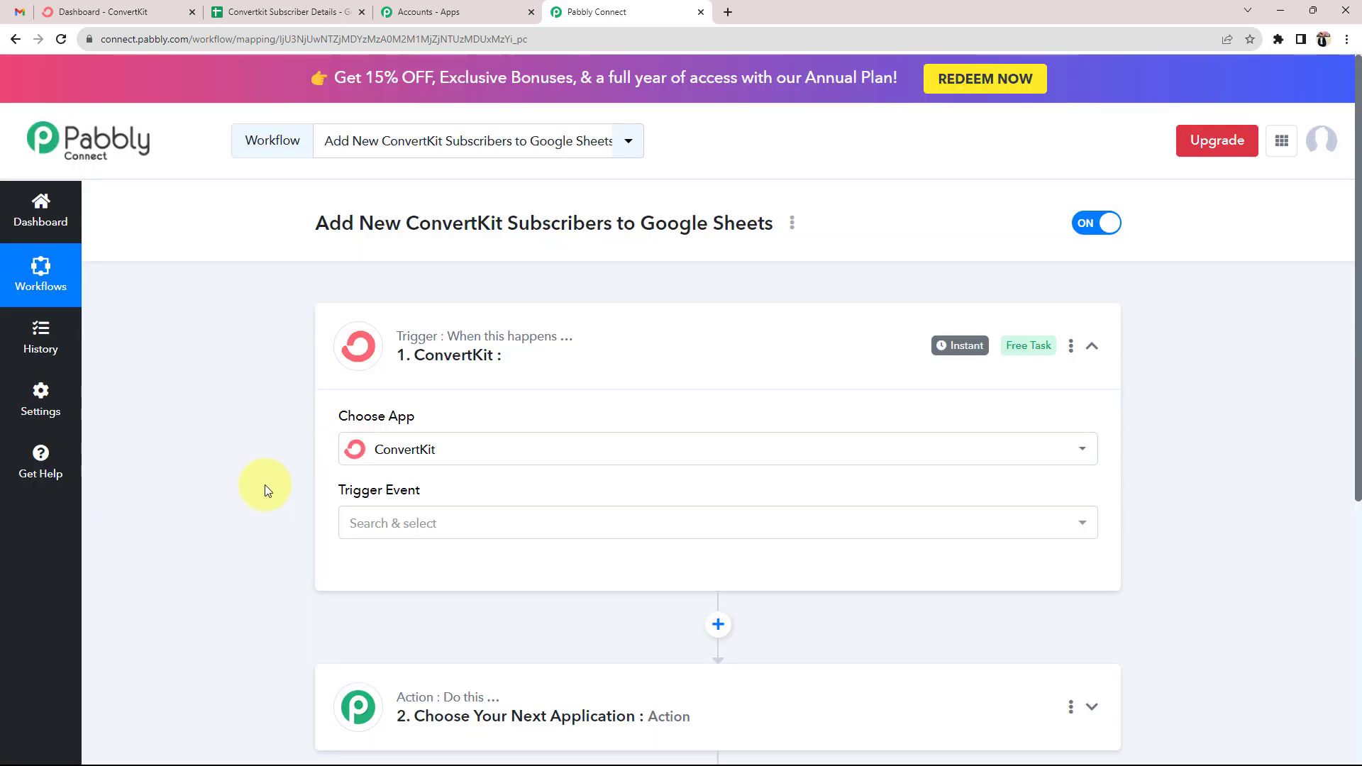
scroll(265, 484, down, 2)
click(405, 549)
scroll(254, 555, down, 4)
click(409, 388)
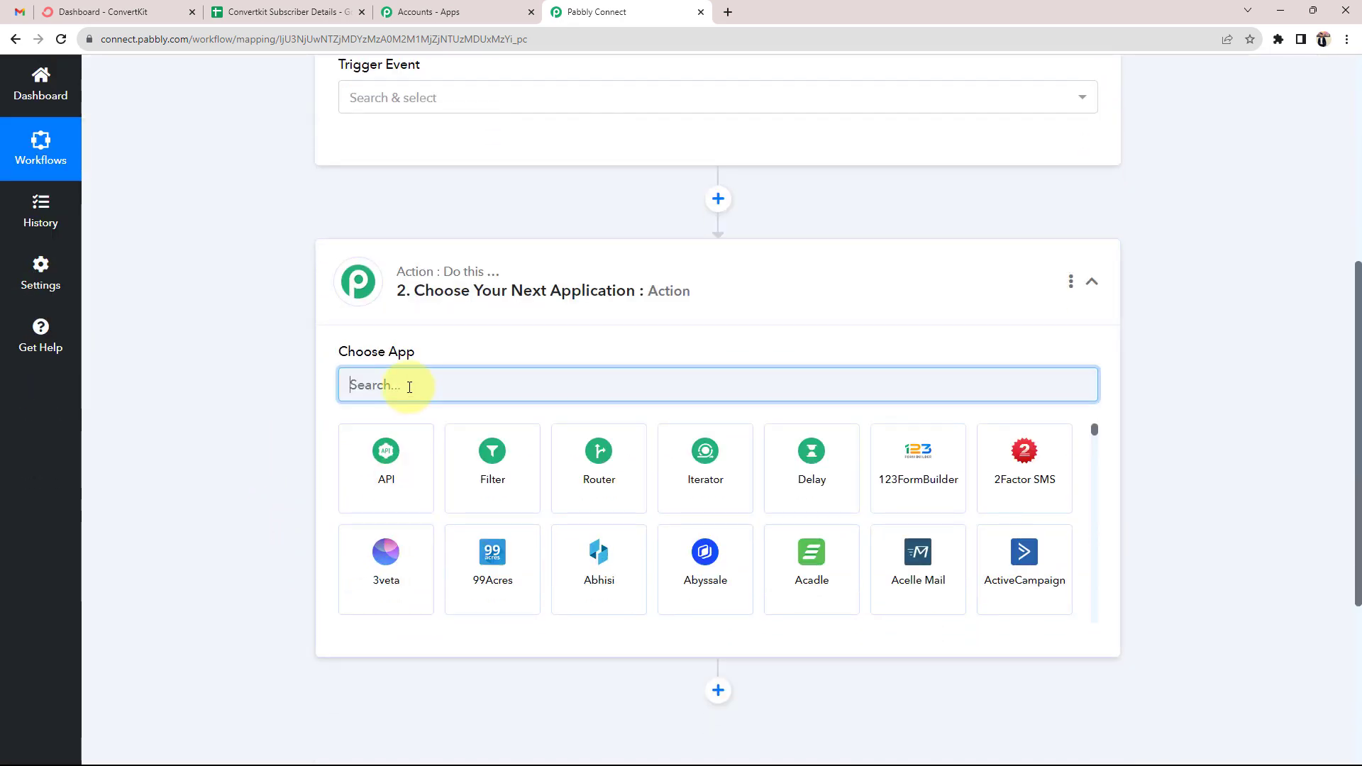
text(googl)
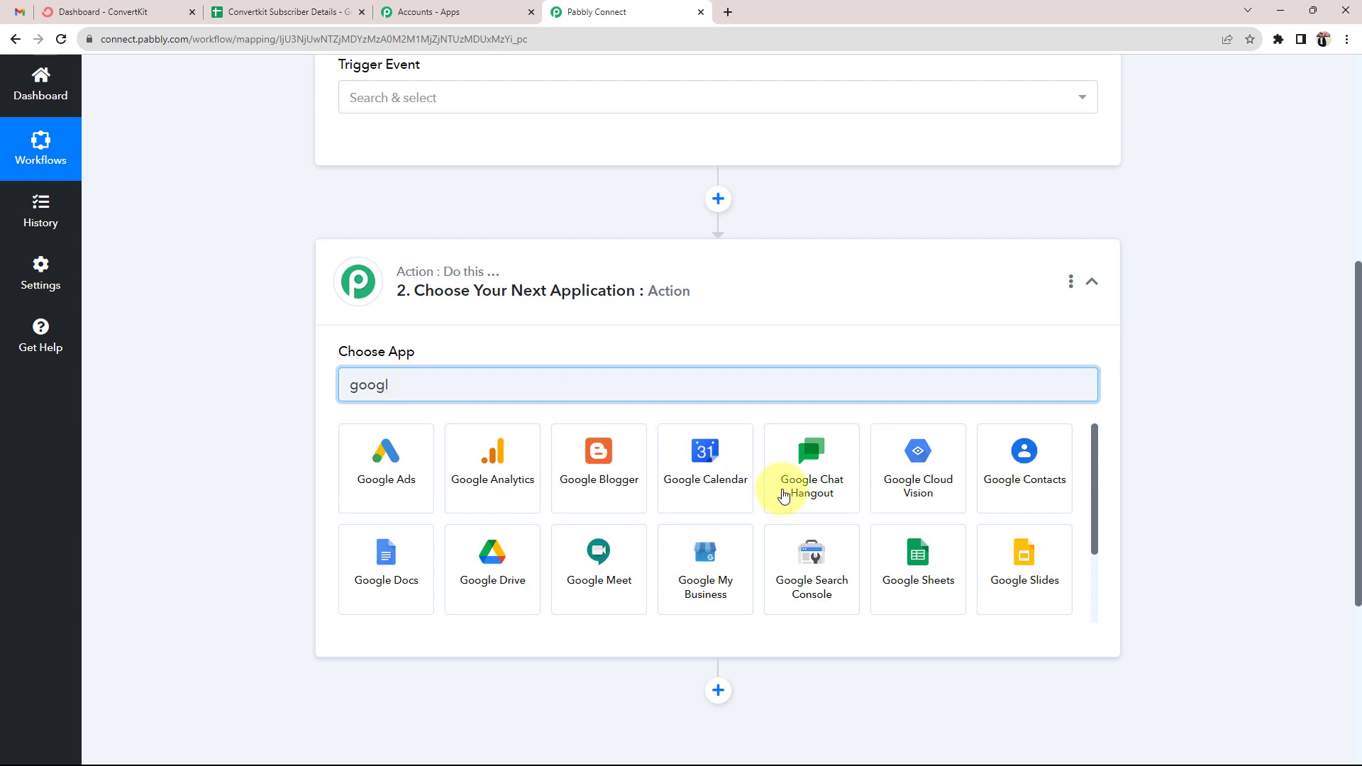
click(892, 566)
scroll(279, 426, up, 2)
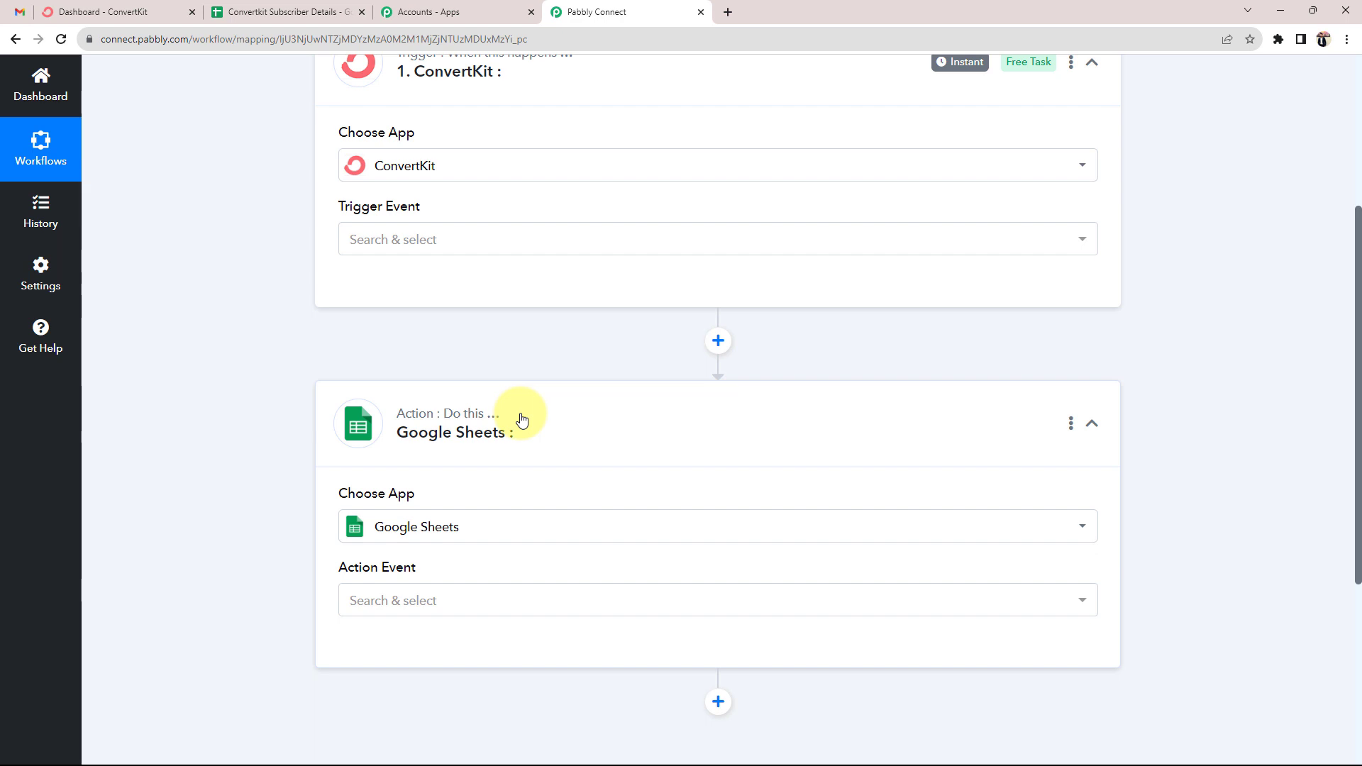
scroll(521, 420, up, 1)
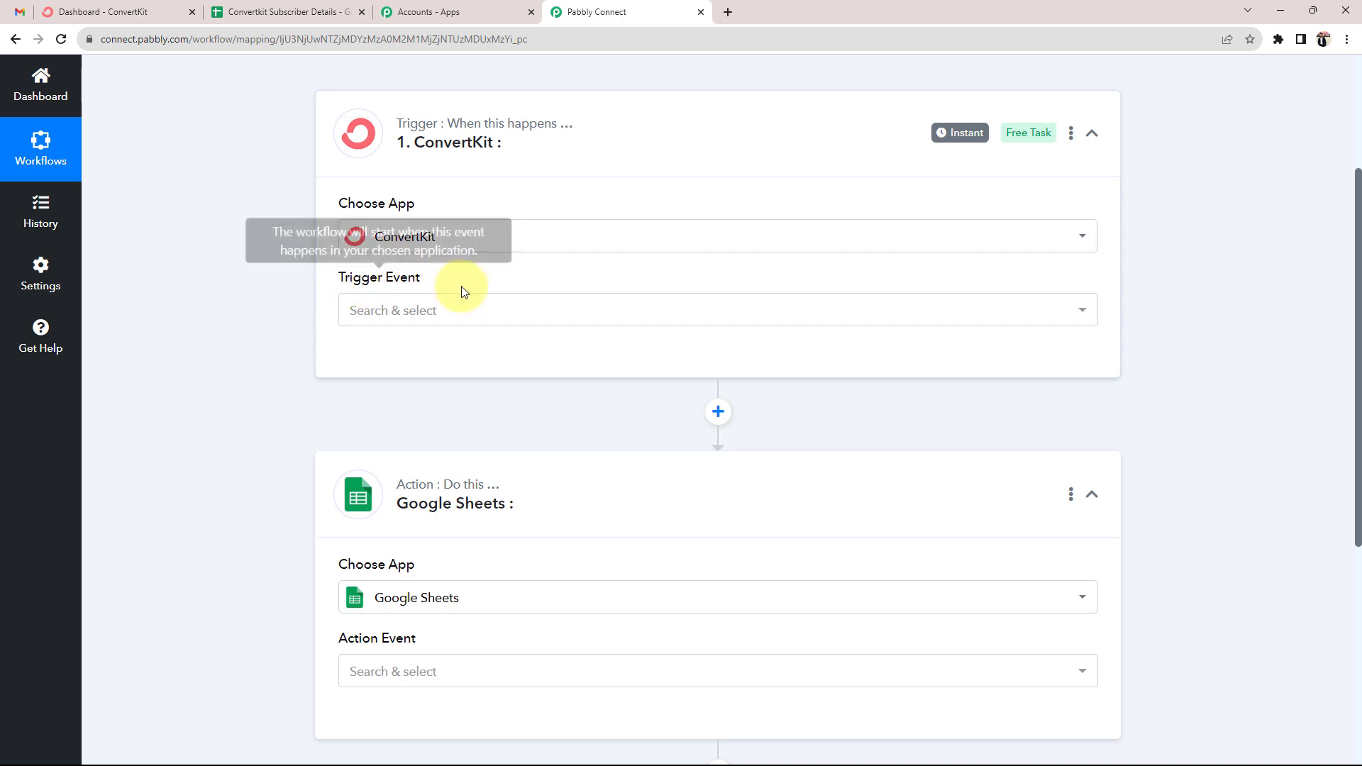
Set the trigger event to New Form Subscriber and the action event to Add New Row
click(410, 315)
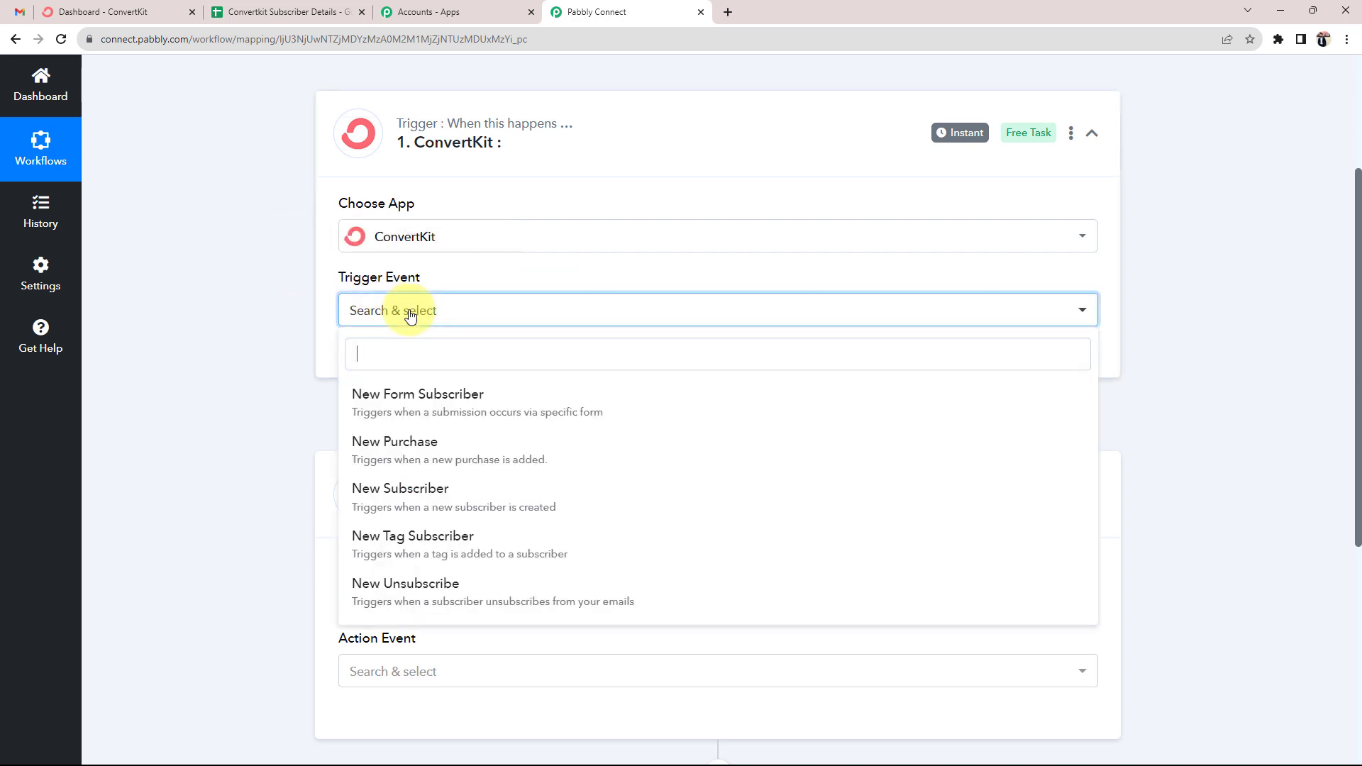
click(401, 397)
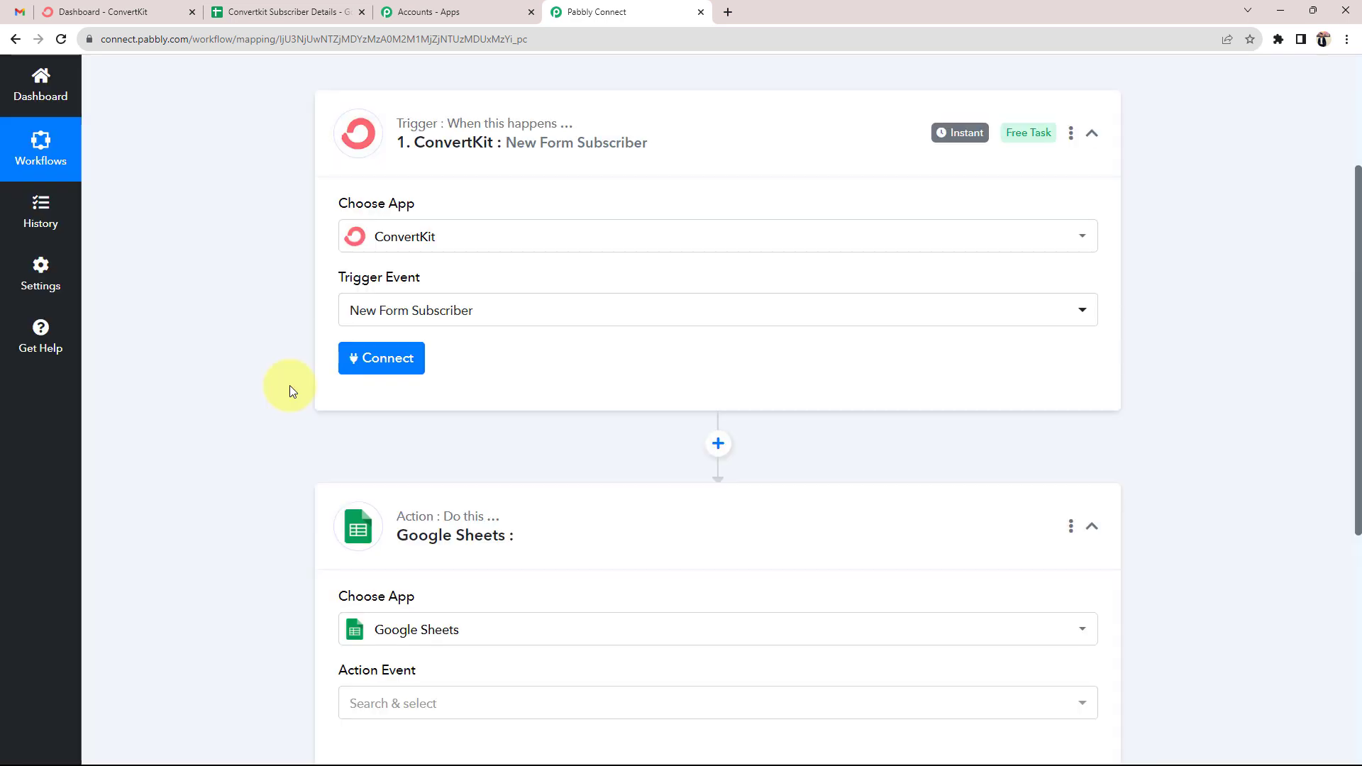
scroll(290, 385, down, 4)
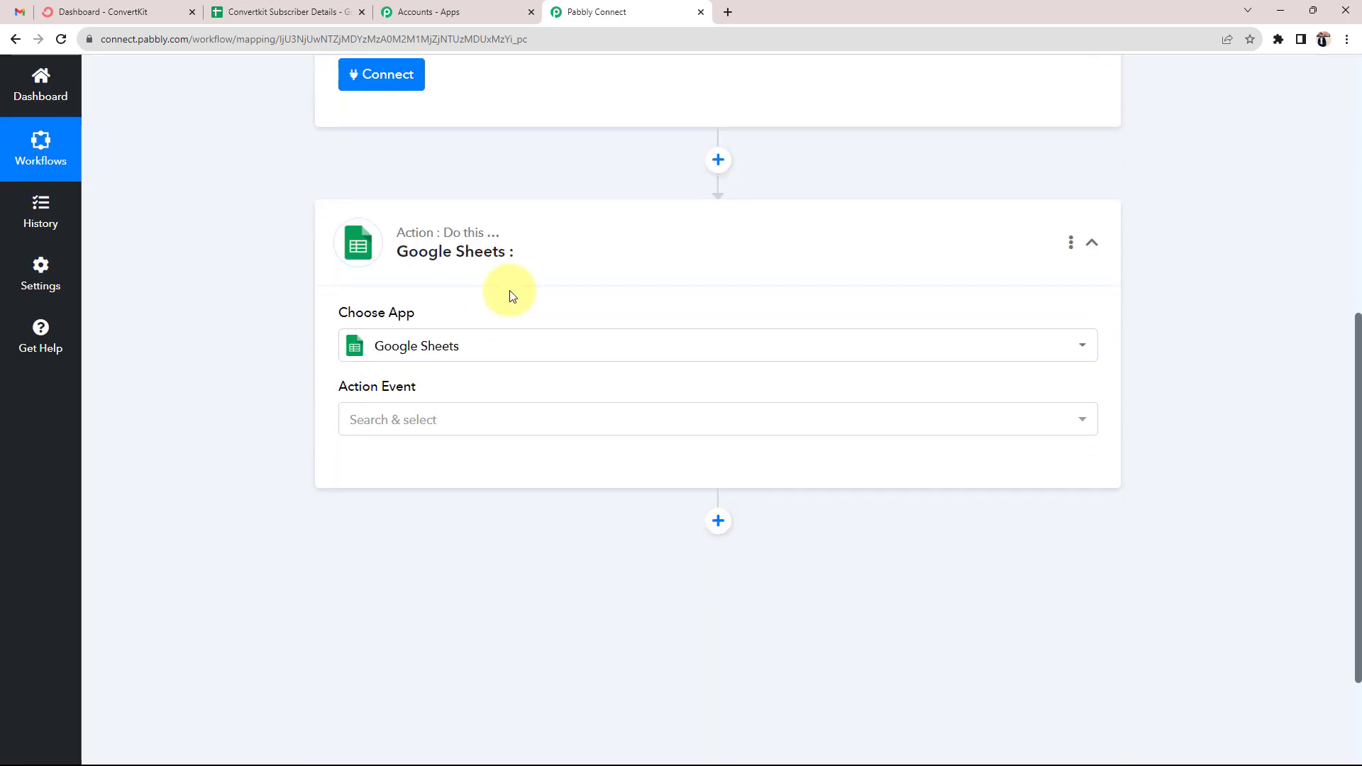
click(409, 428)
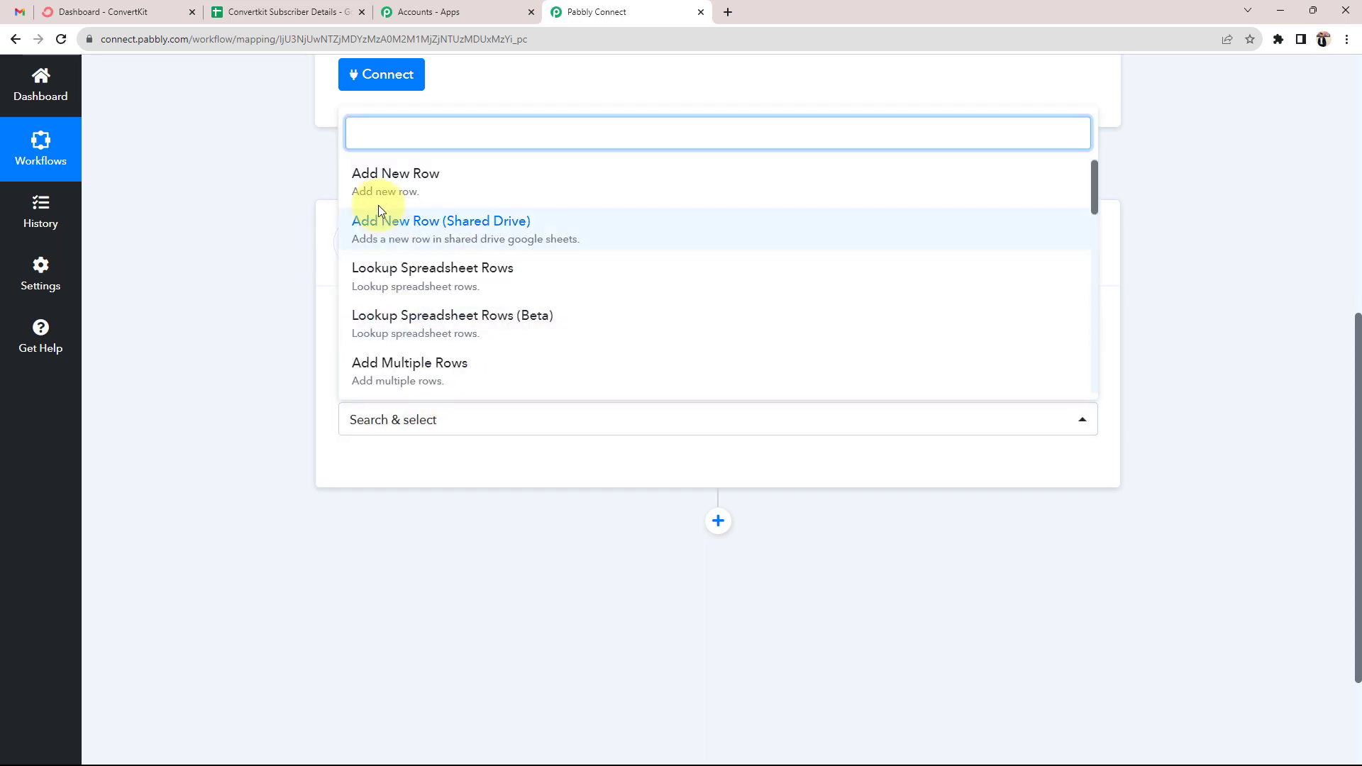
click(376, 187)
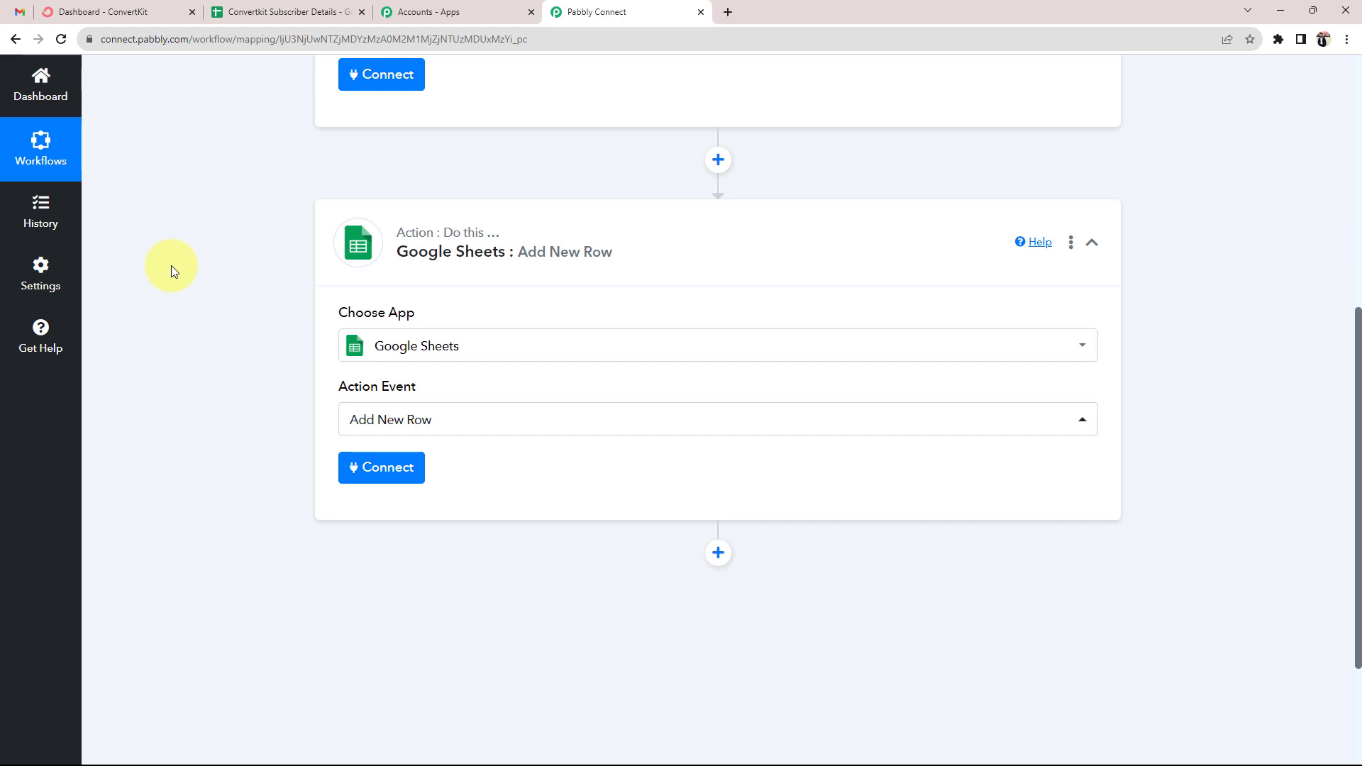
scroll(171, 266, up, 3)
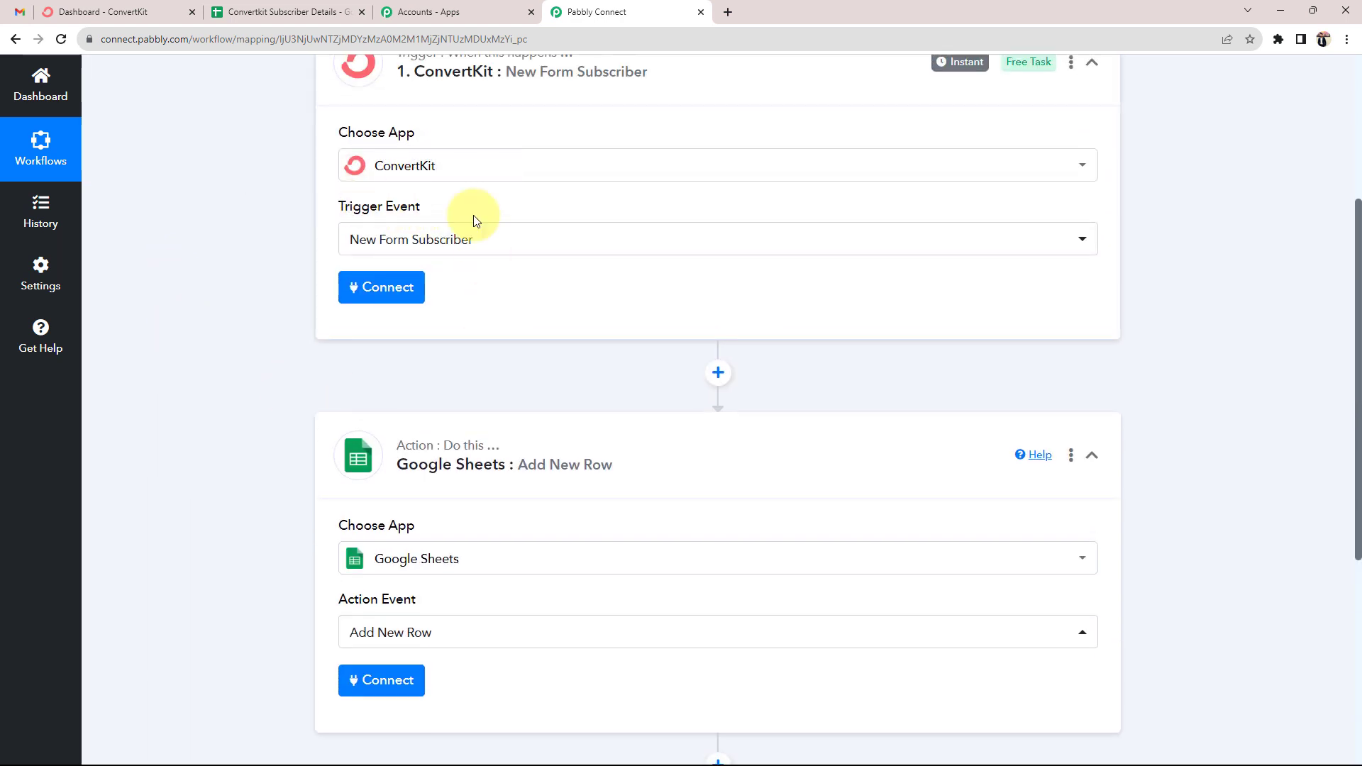
scroll(222, 480, up, 3)
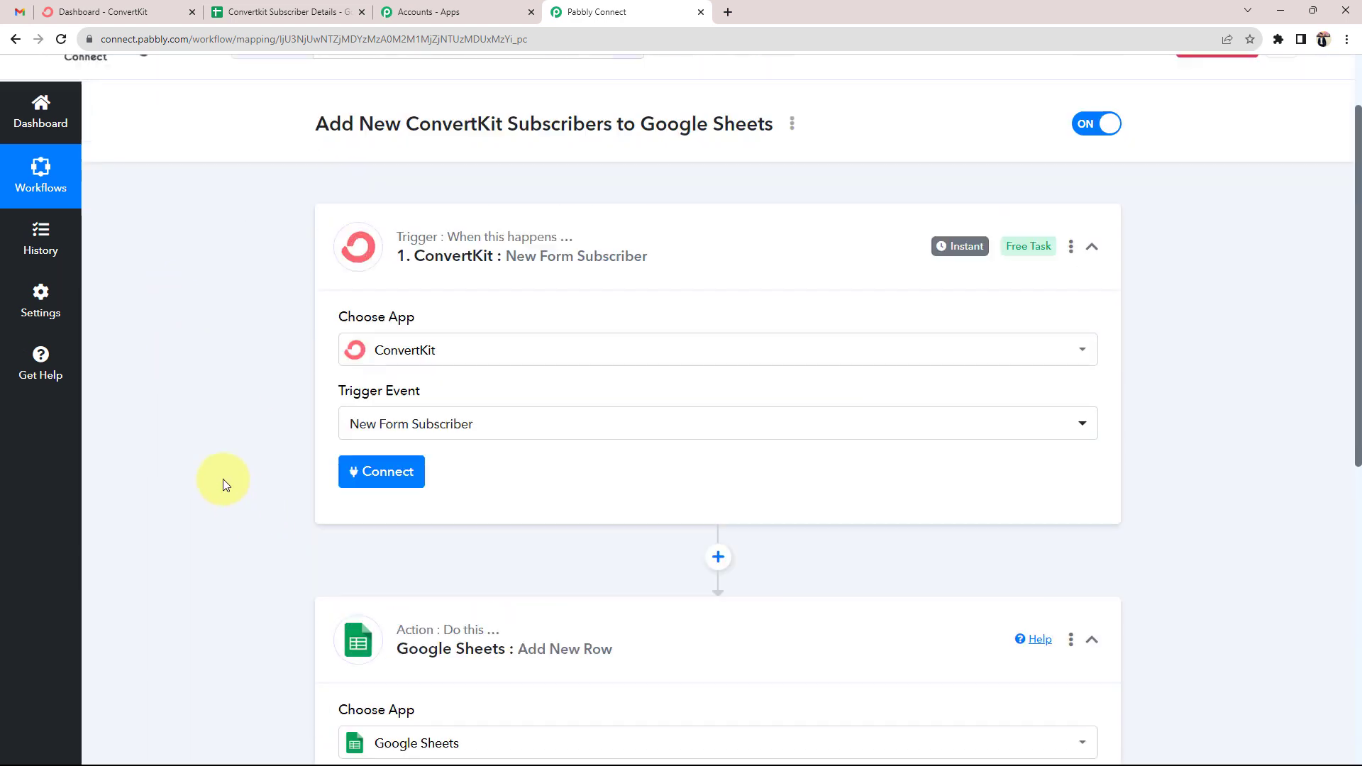
scroll(279, 541, down, 3)
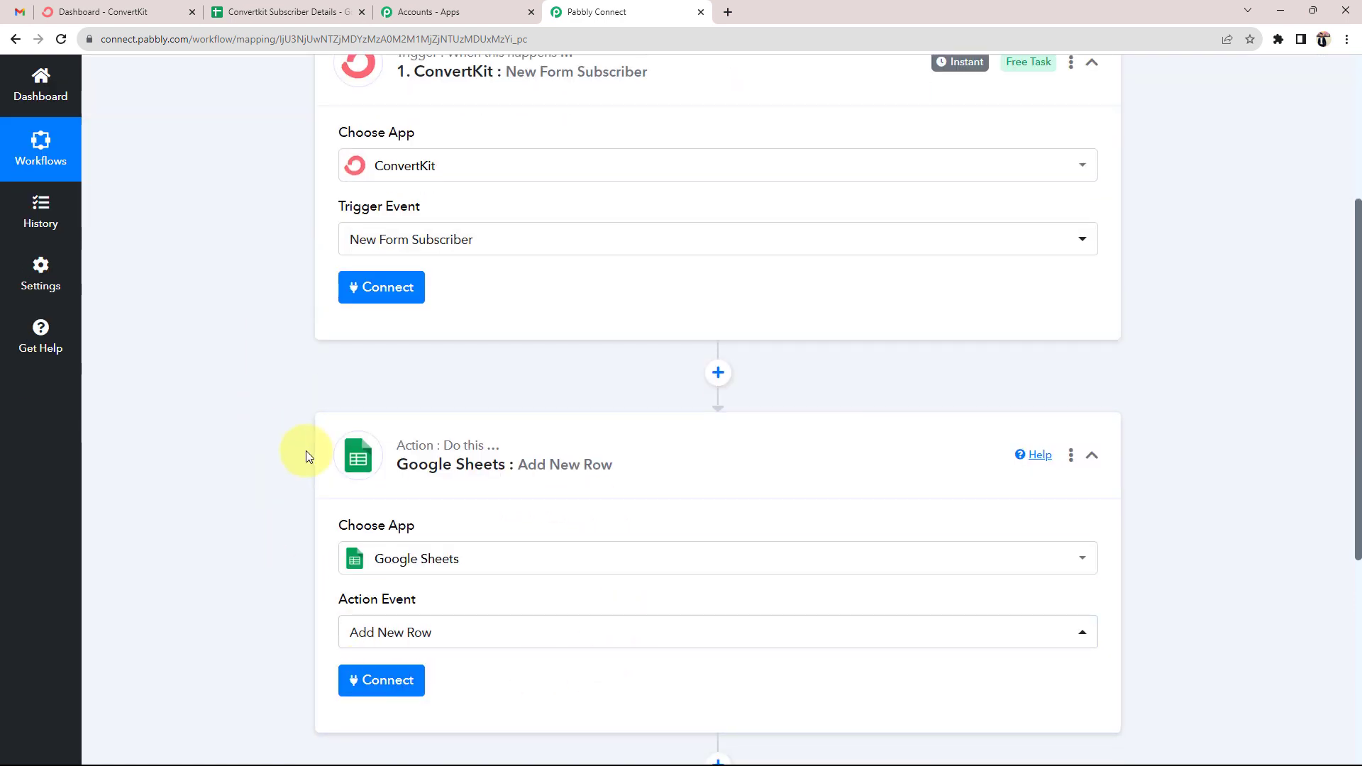
scroll(305, 454, up, 2)
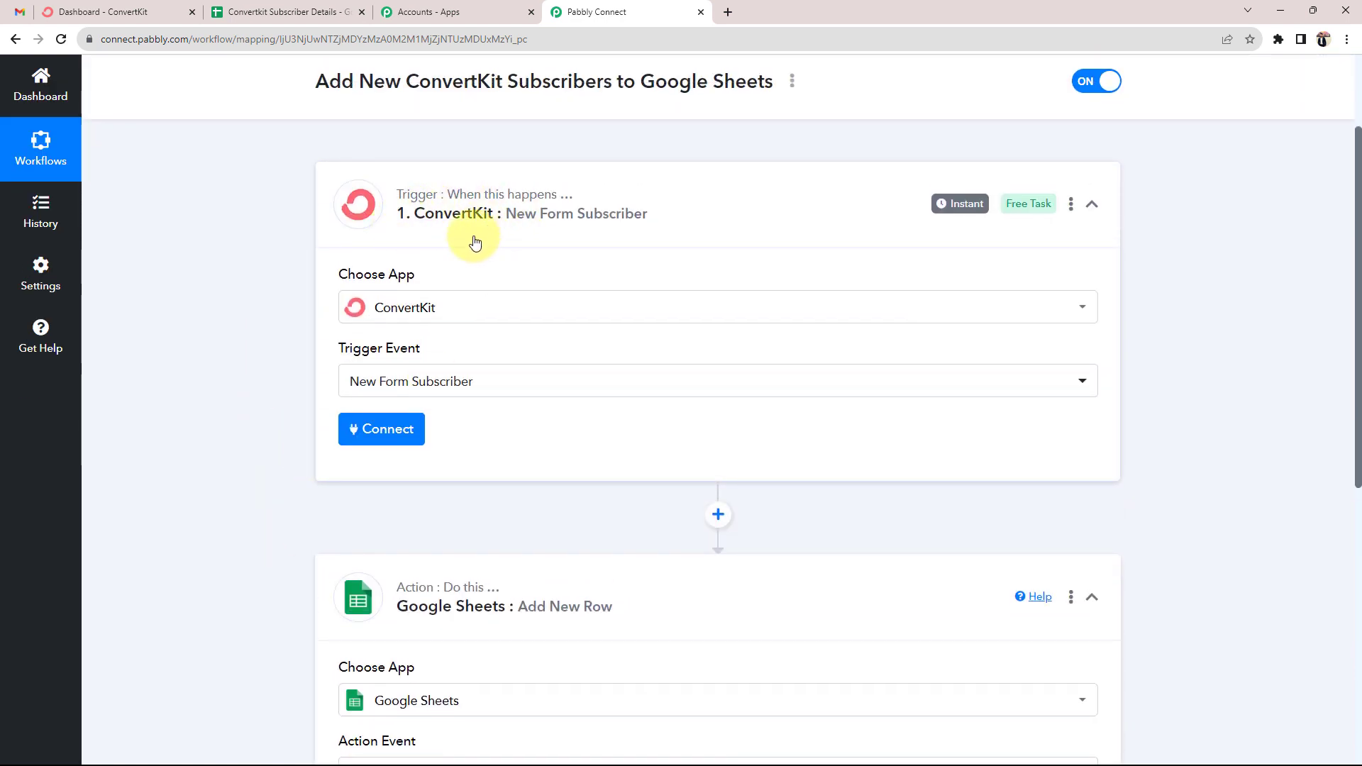
click(375, 434)
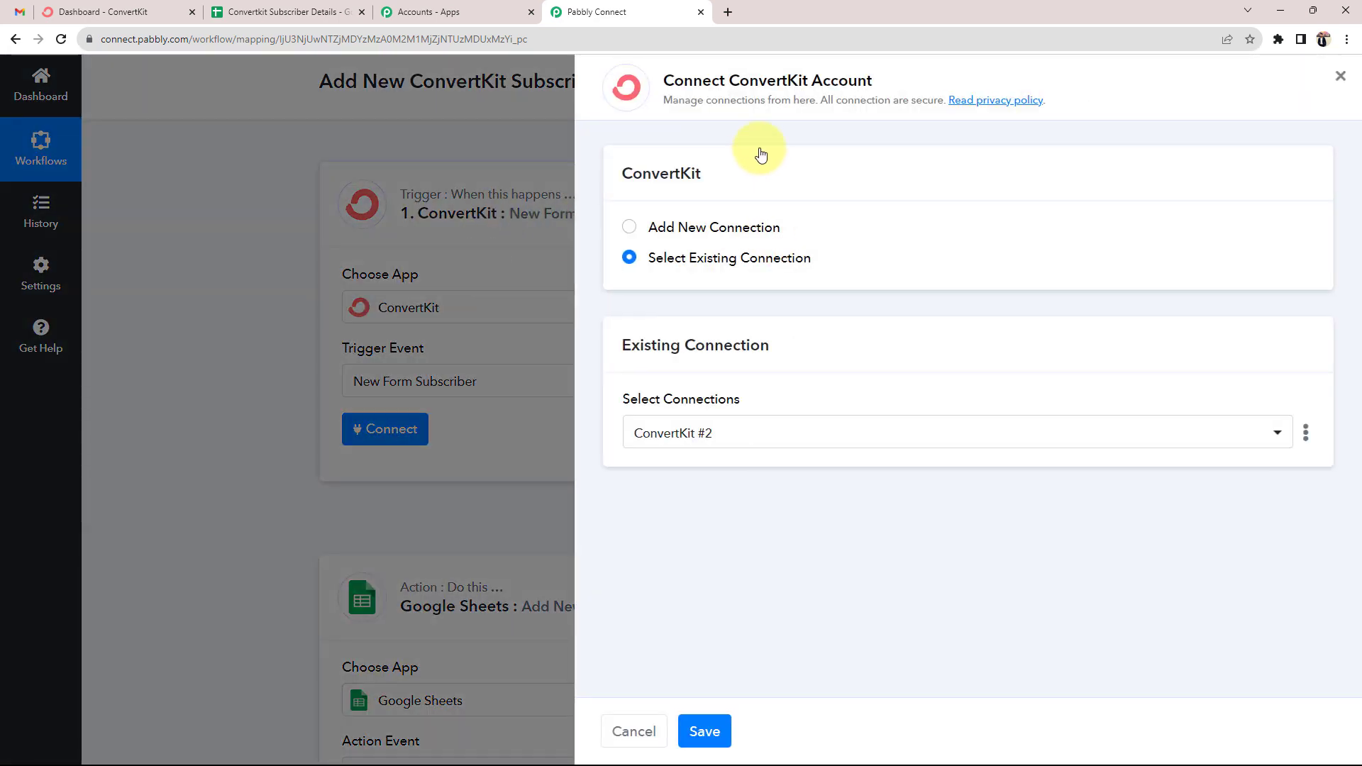
Choose Add New Connection for ConvertKit (ConvertKit #3), then go to the ConvertKit dashboard tab
drag(739, 80, 887, 80)
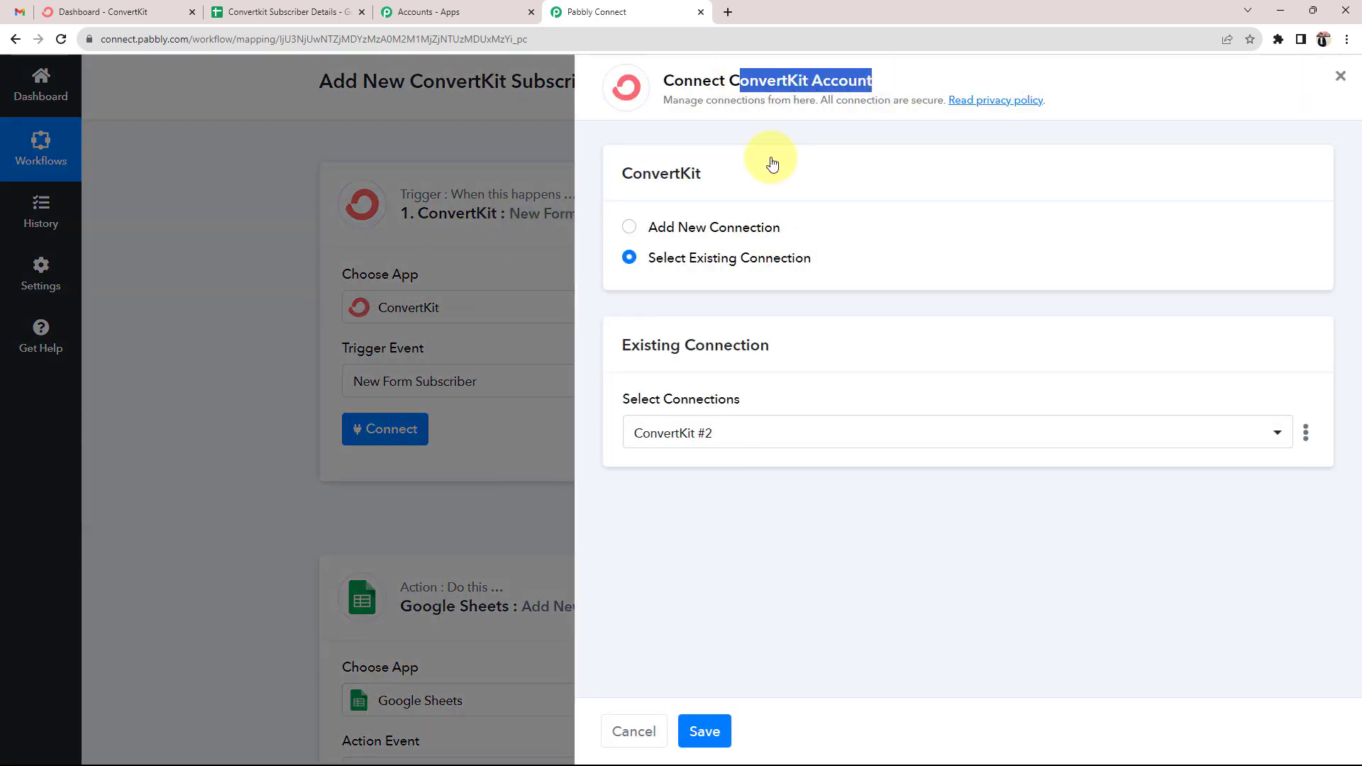
click(760, 126)
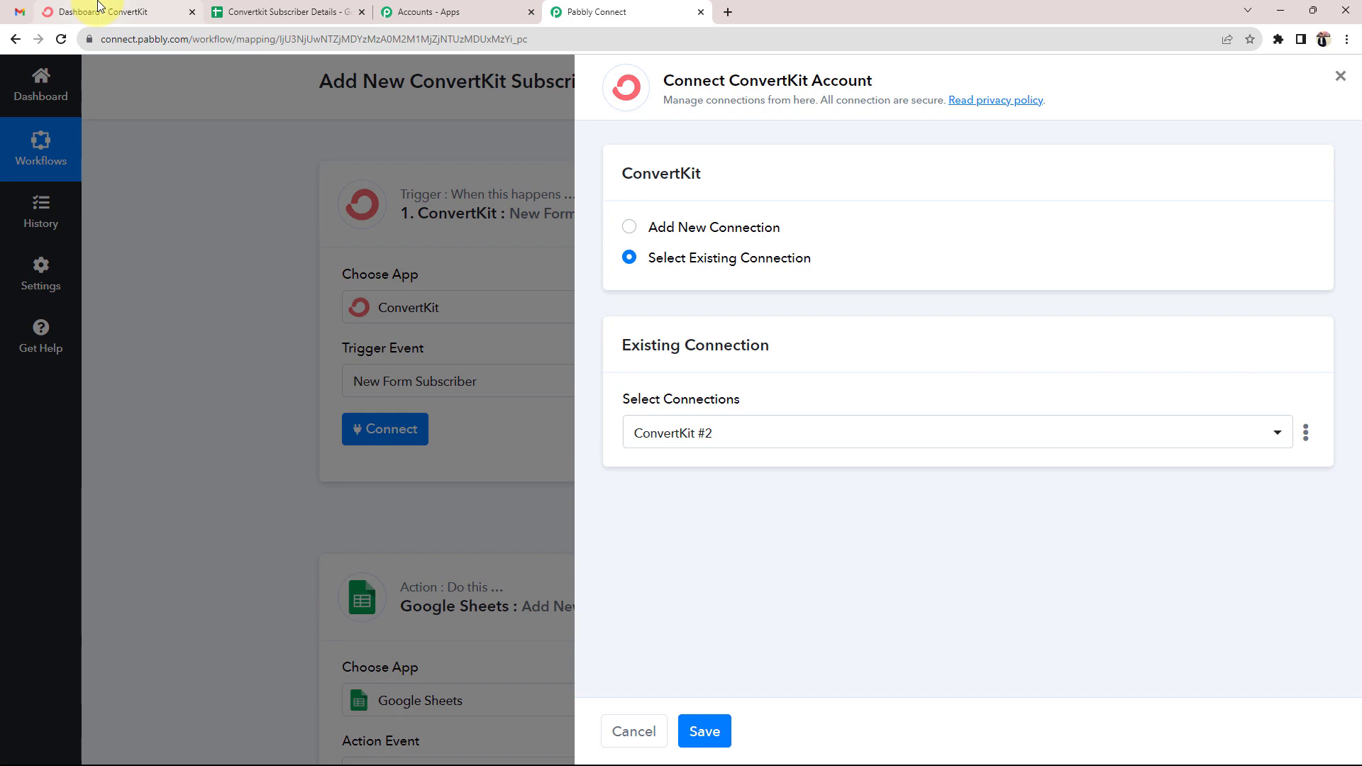
click(98, 6)
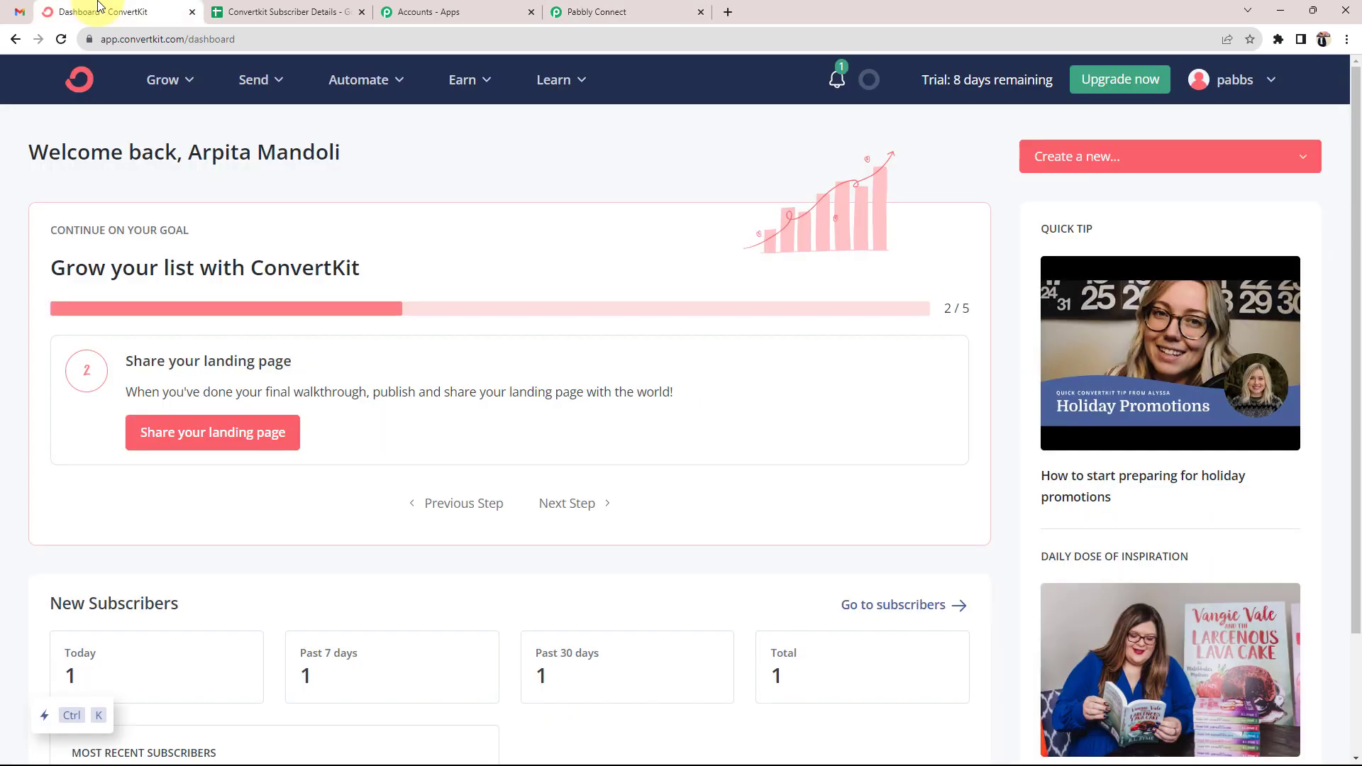
click(615, 9)
click(629, 225)
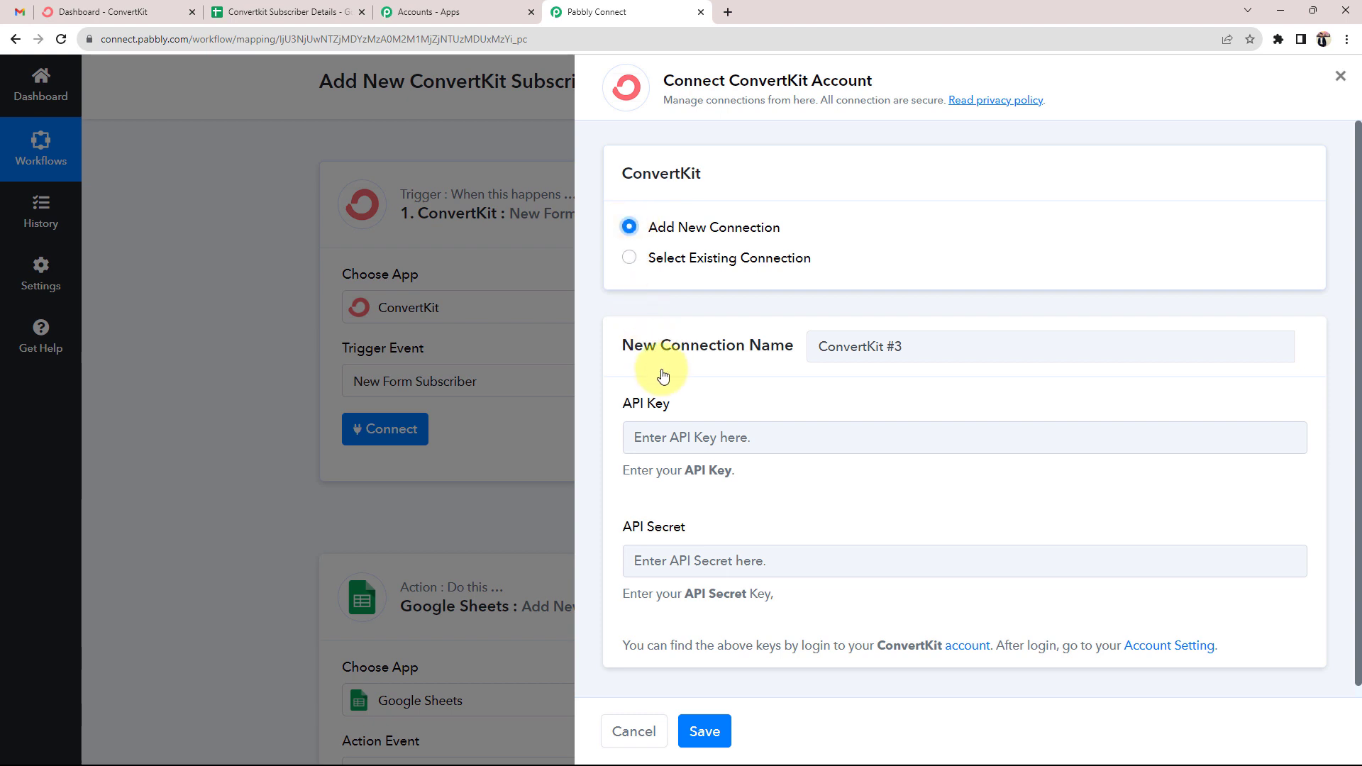
drag(624, 403, 664, 403)
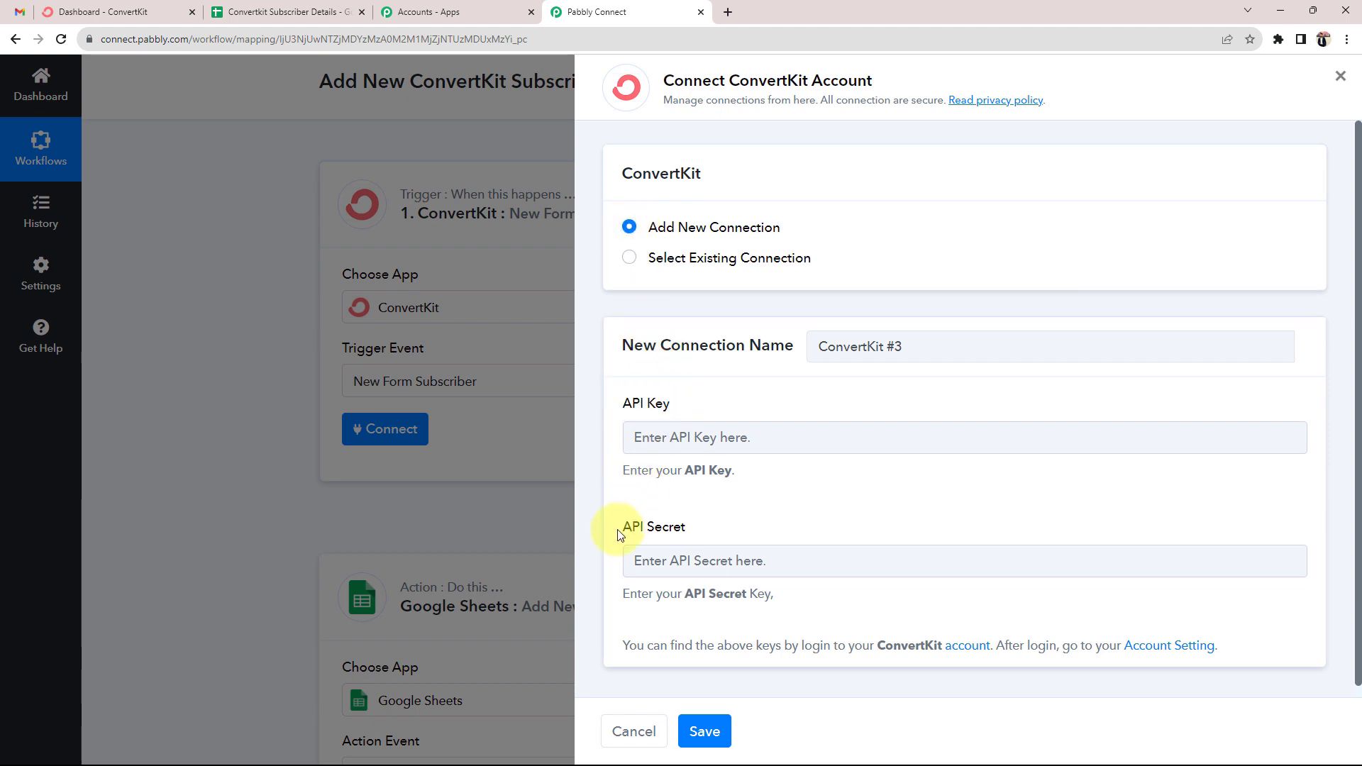
drag(618, 532, 682, 536)
click(712, 522)
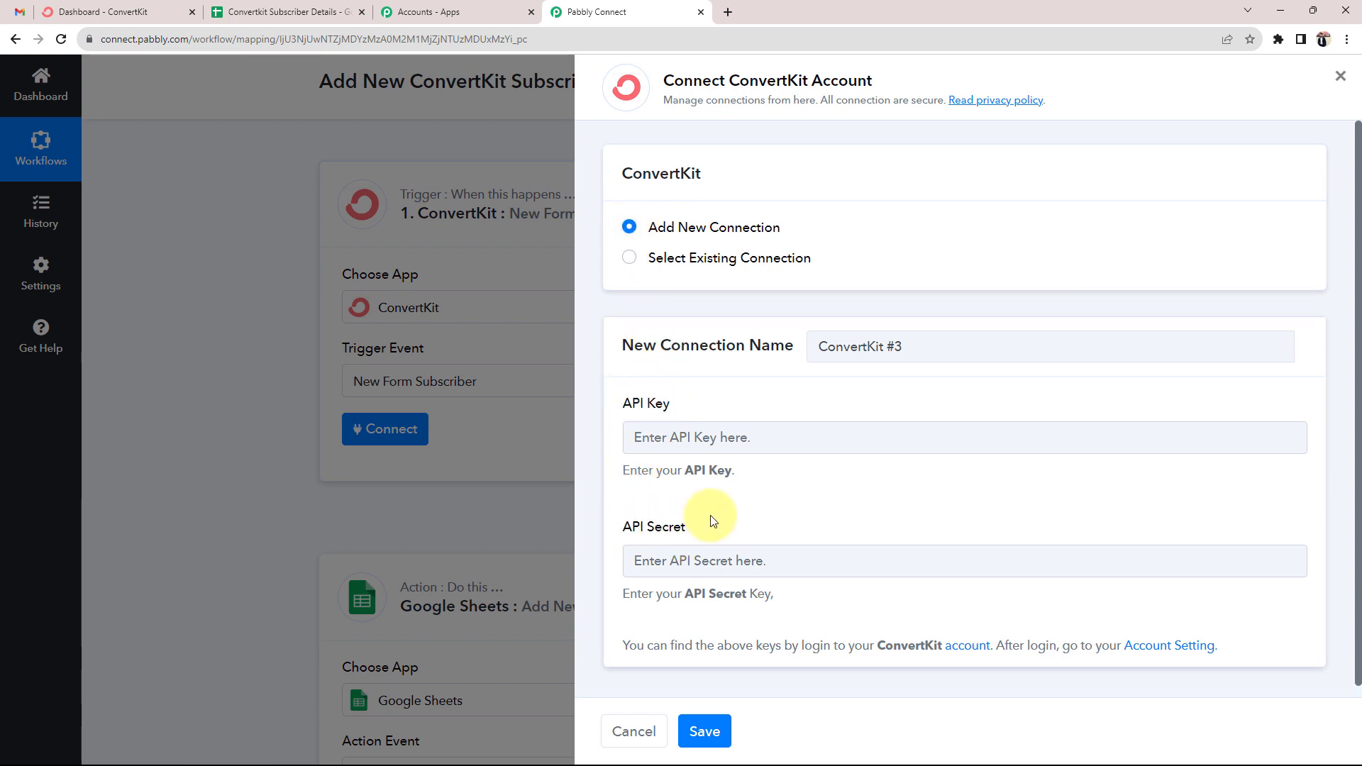
click(103, 12)
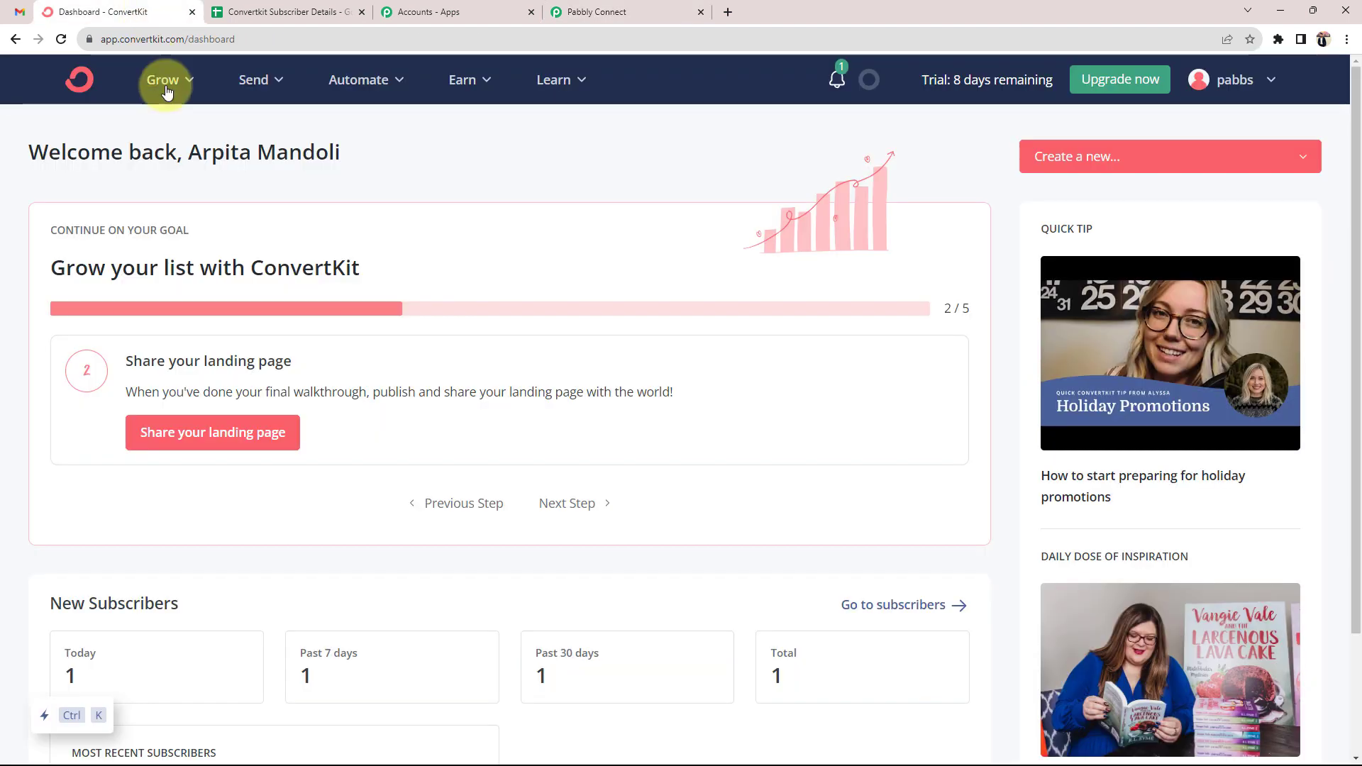
Copy the API key from ConvertKit's Settings > Advanced page and focus Pabbly's API Key field
click(1240, 82)
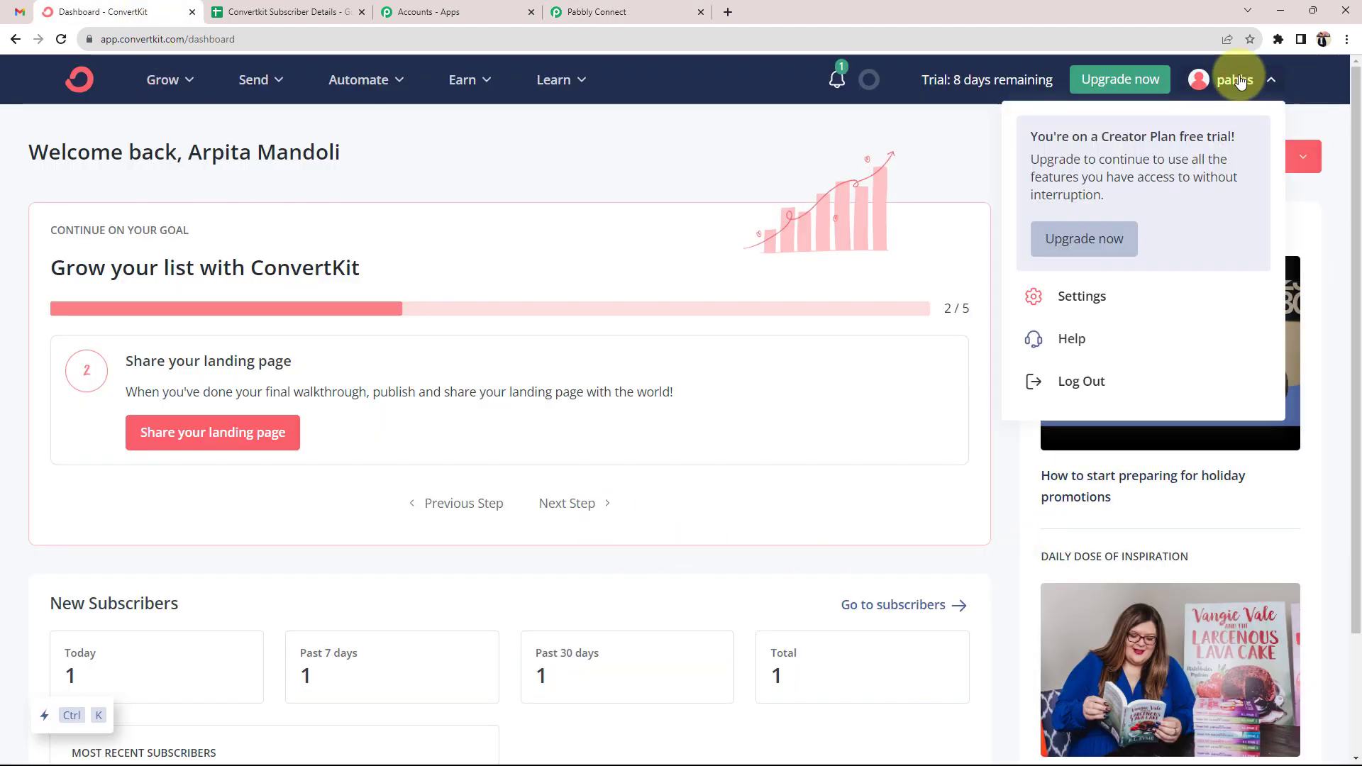
click(1046, 295)
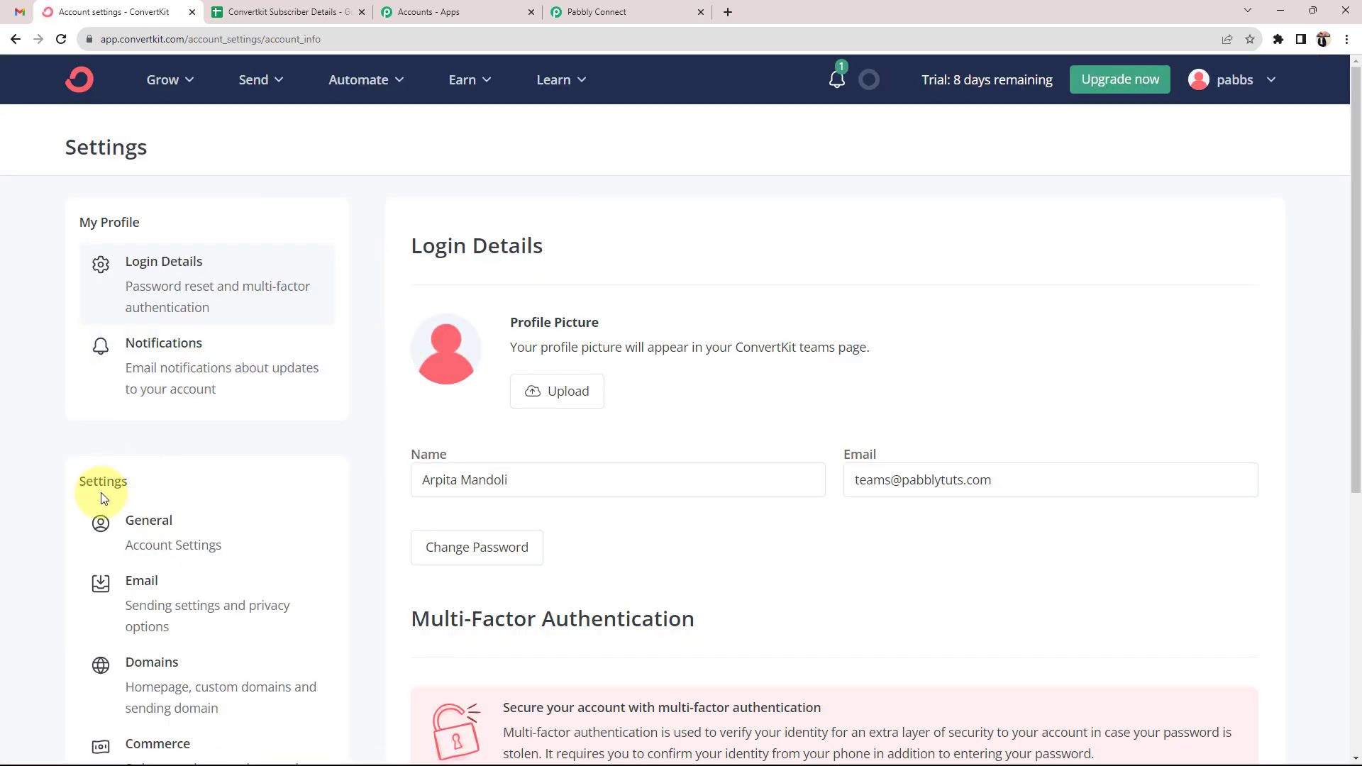
scroll(100, 482, down, 5)
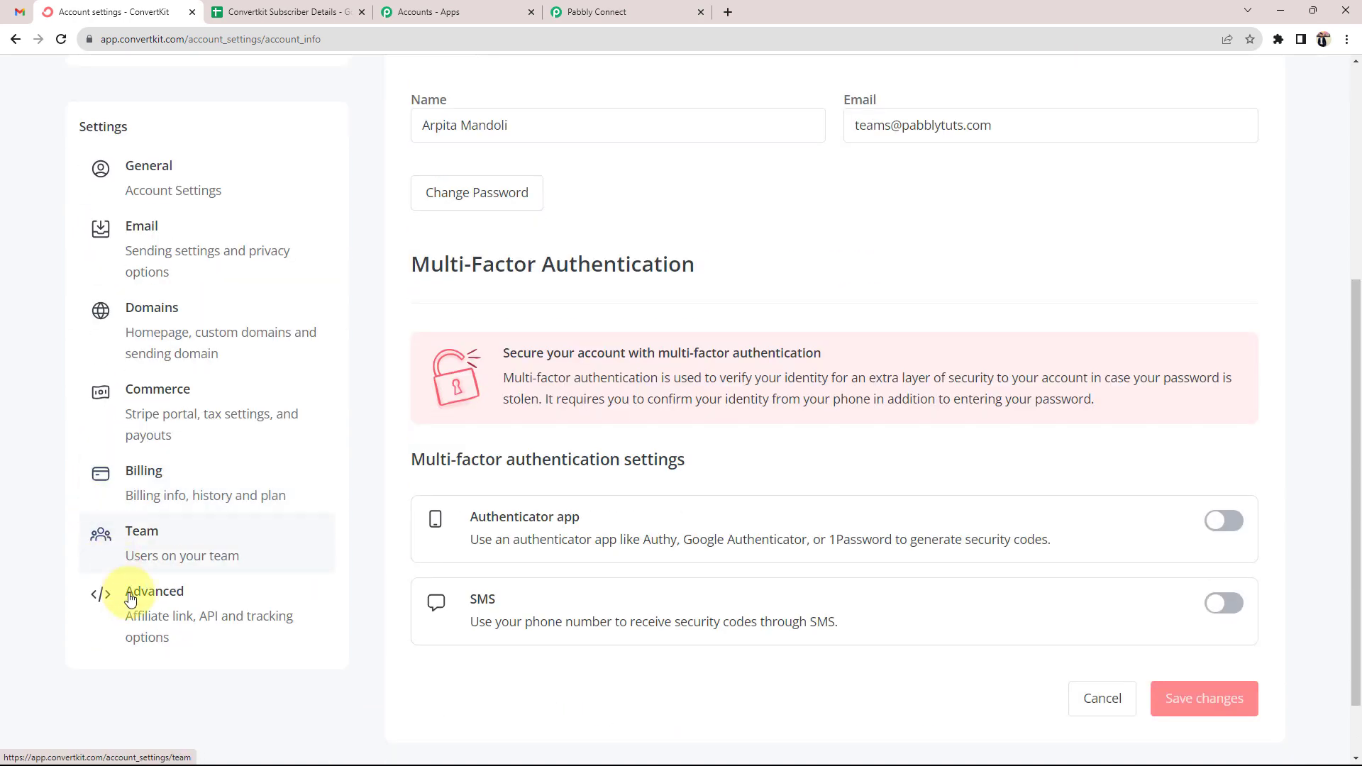
click(151, 596)
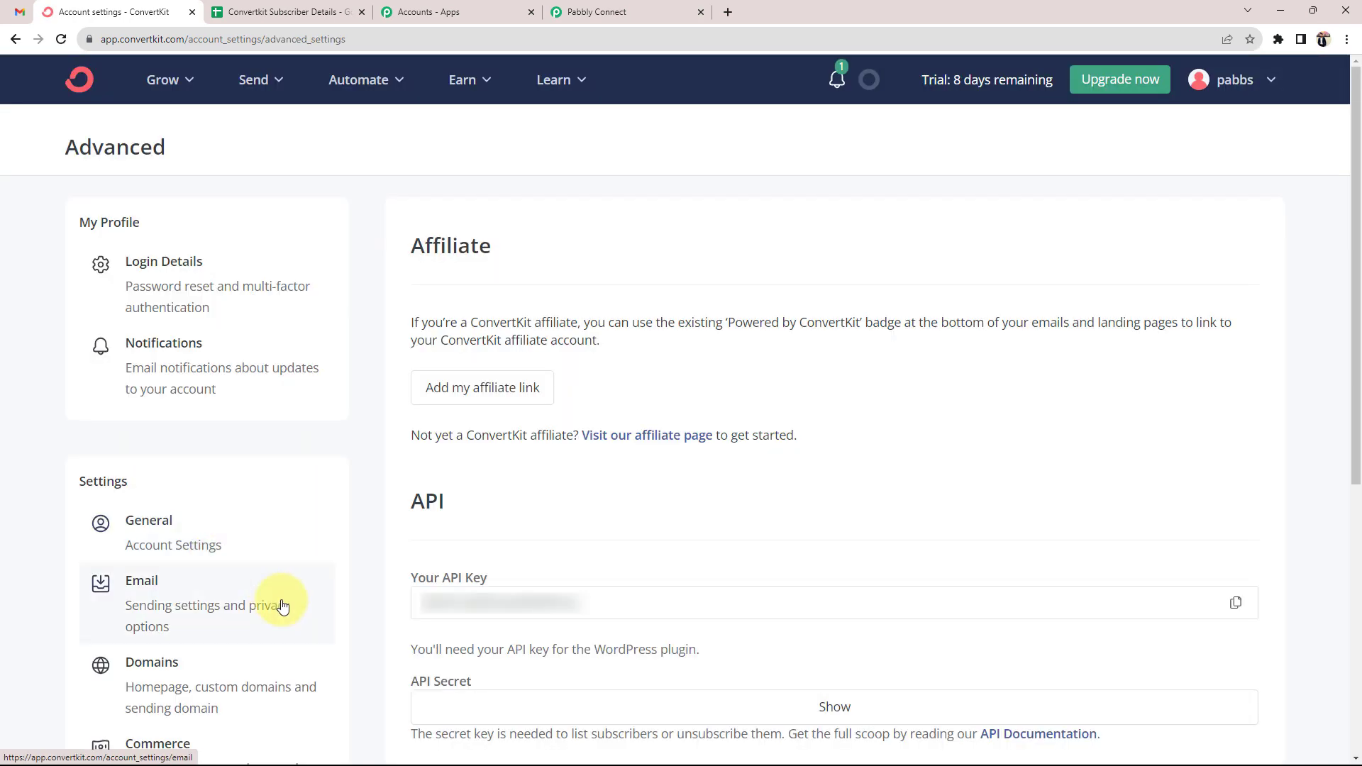
scroll(279, 602, down, 5)
drag(407, 146, 483, 156)
click(699, 207)
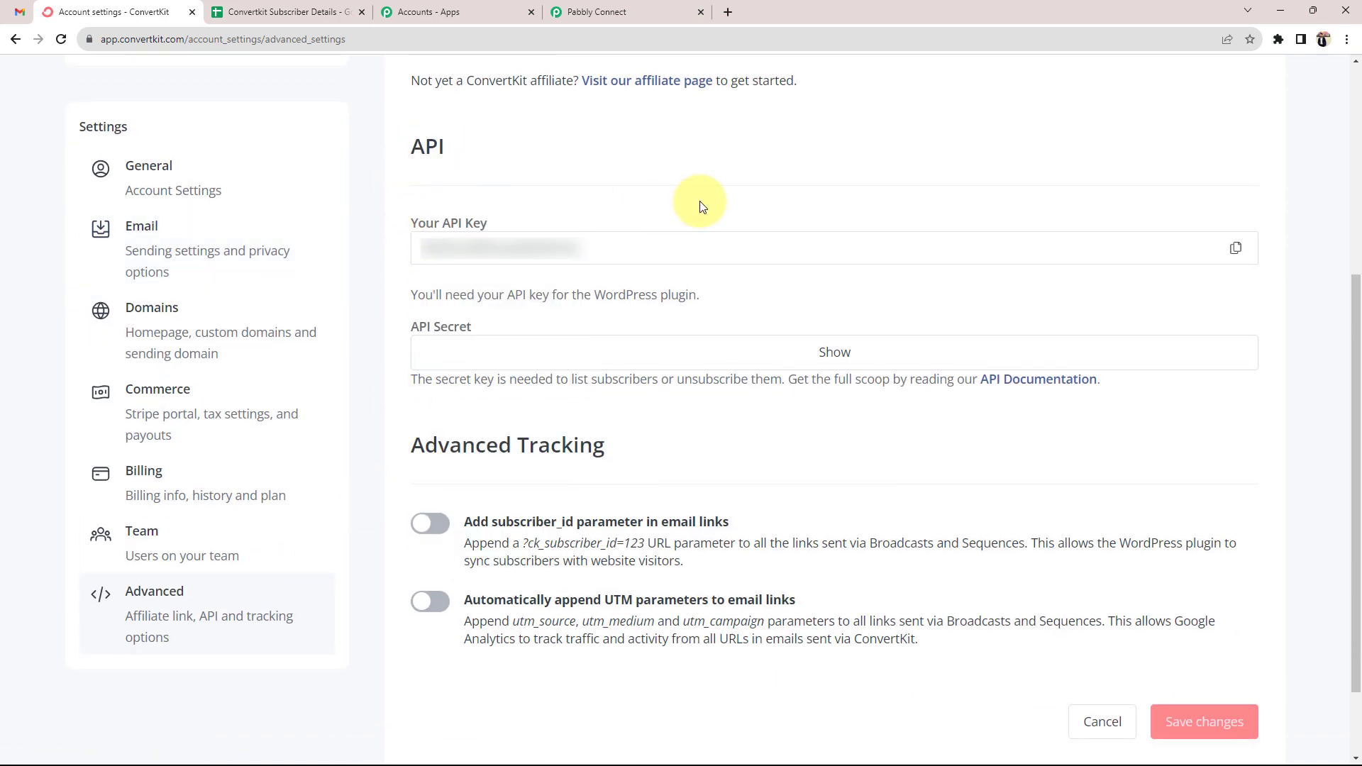
click(1235, 247)
click(607, 7)
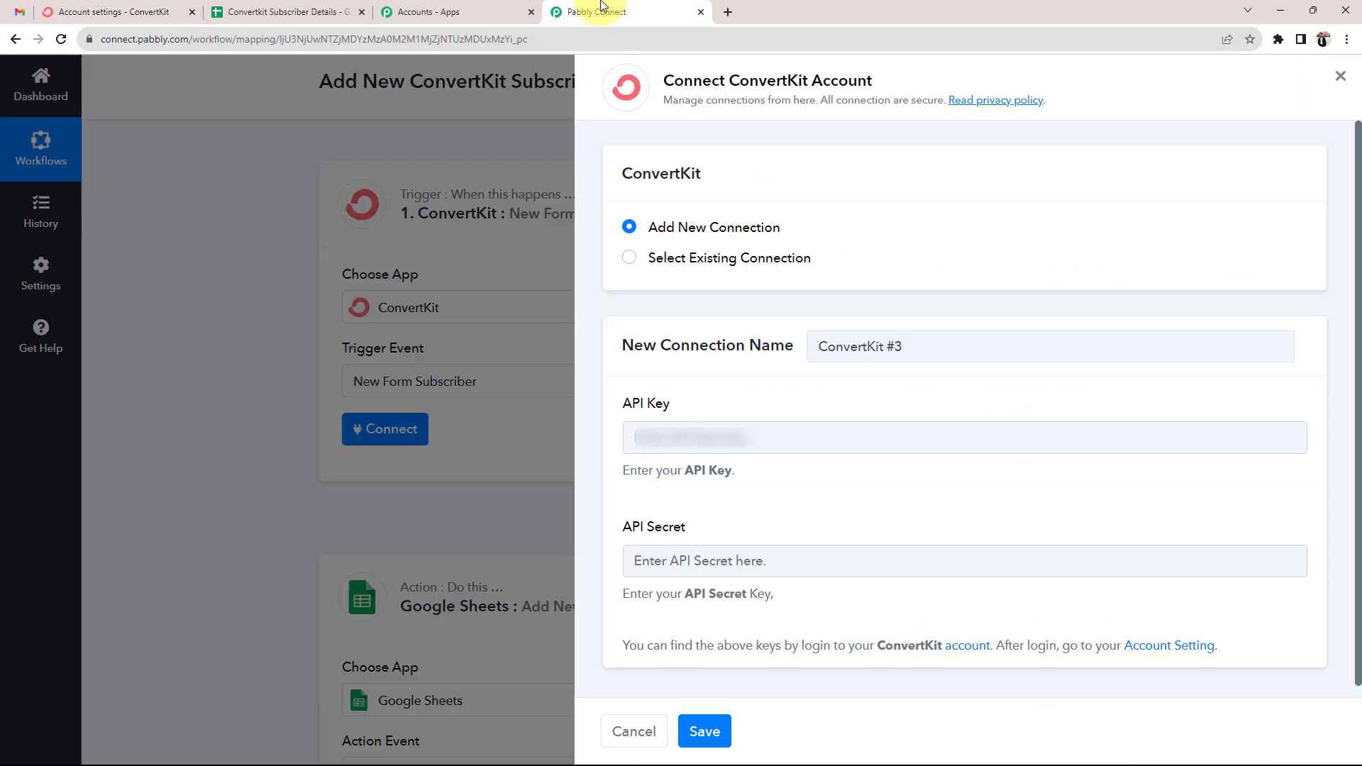
click(685, 436)
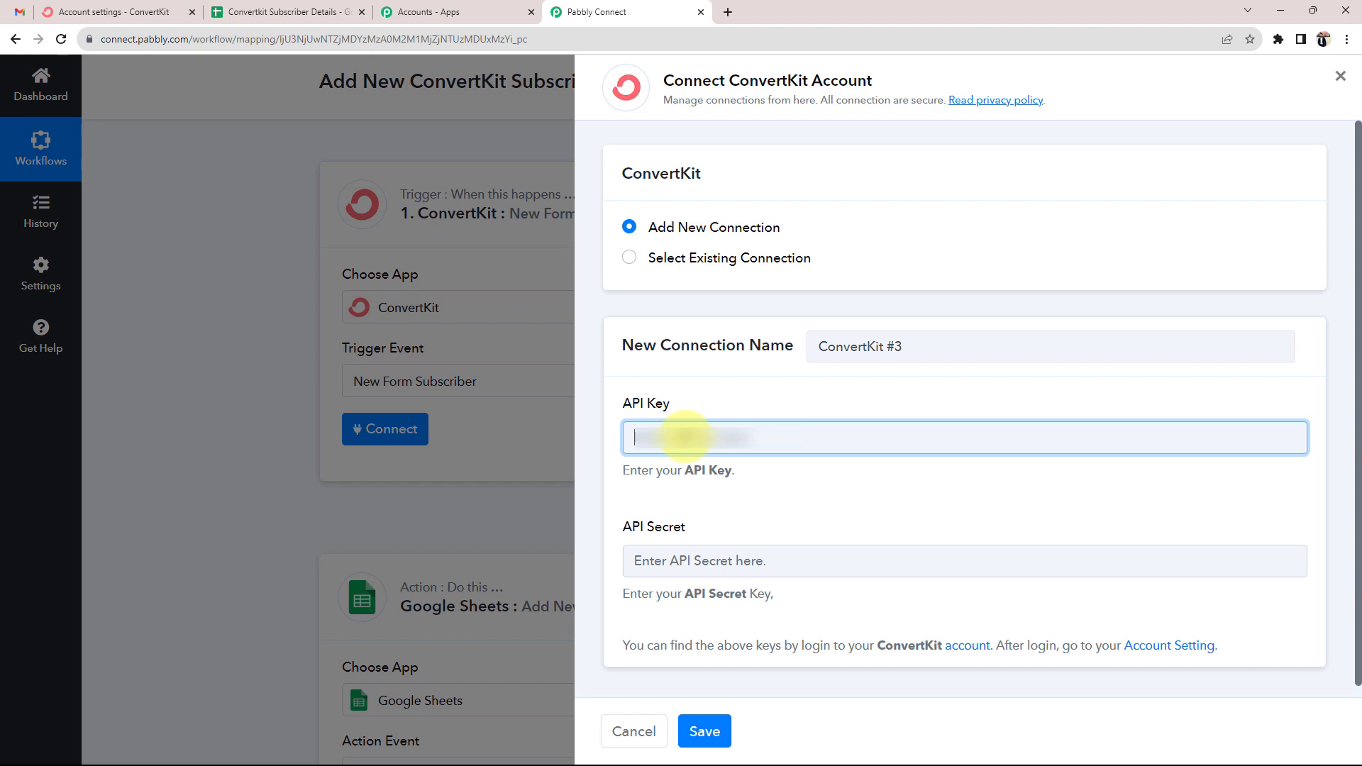
Paste the API key, copy the revealed API secret from ConvertKit, paste it, and save
key(ctrl+v)
drag(629, 527, 693, 527)
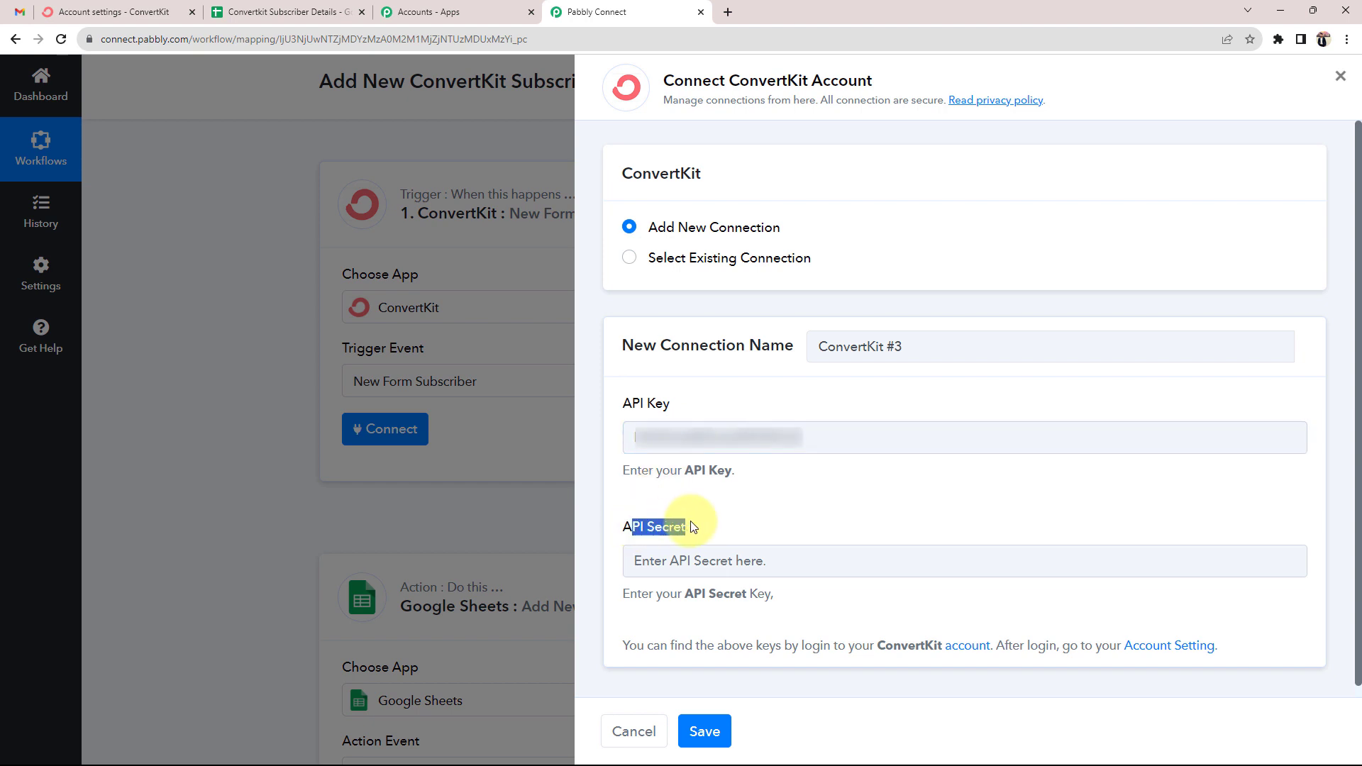
click(71, 11)
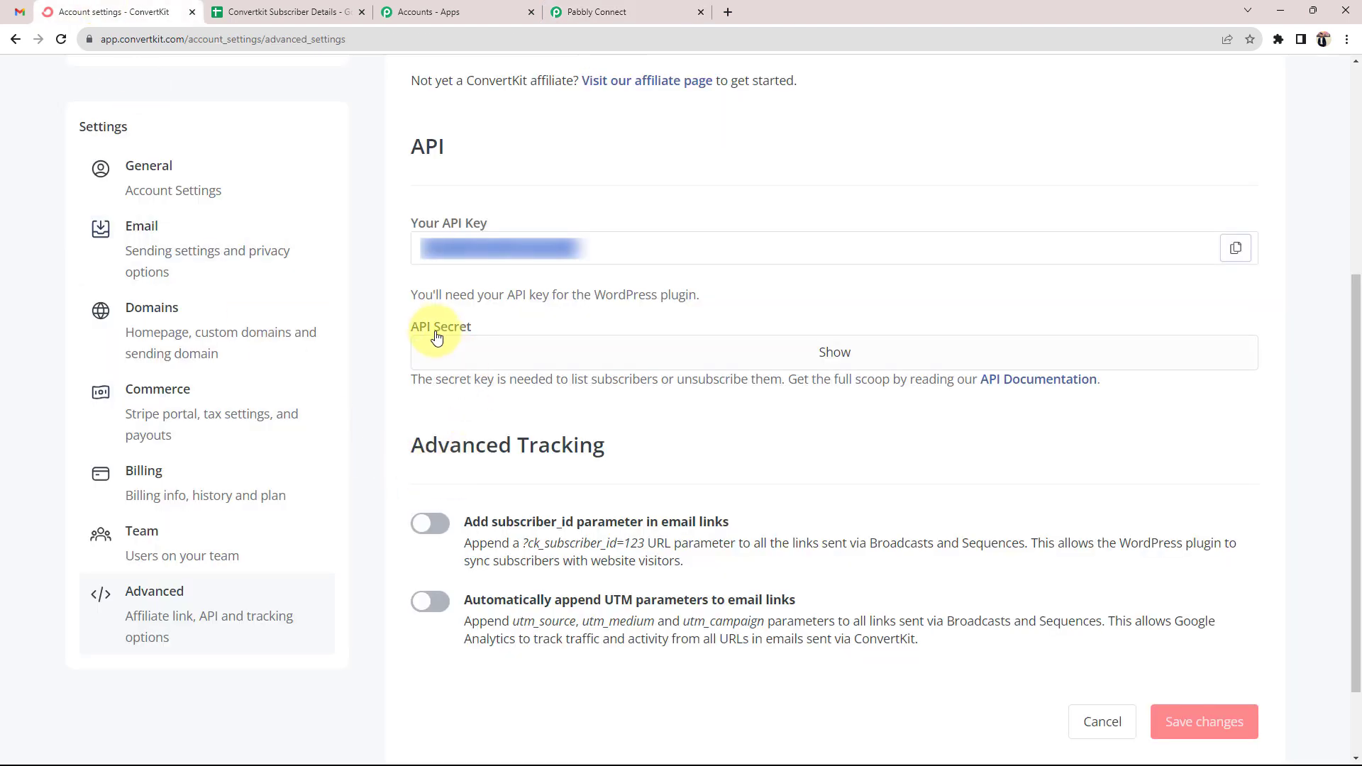
drag(413, 335, 470, 329)
click(833, 390)
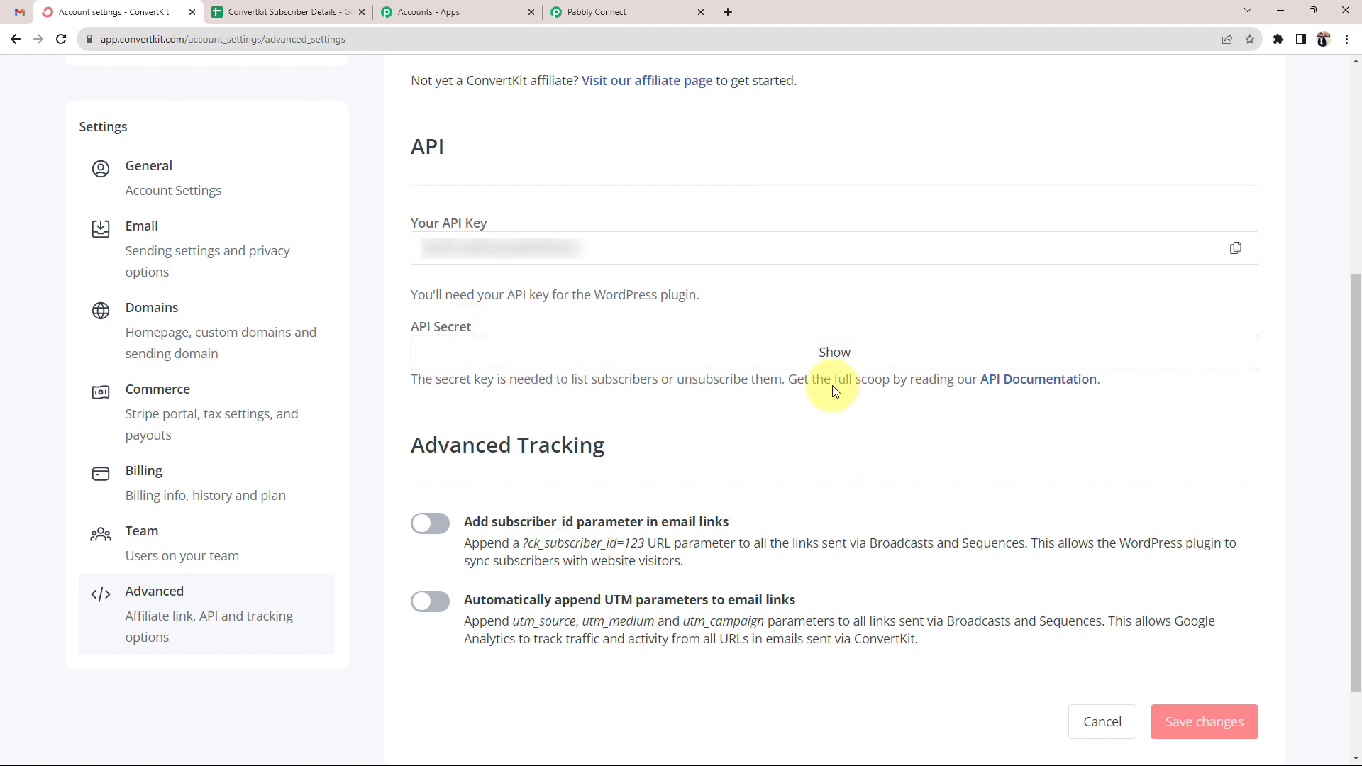
click(820, 352)
click(1234, 351)
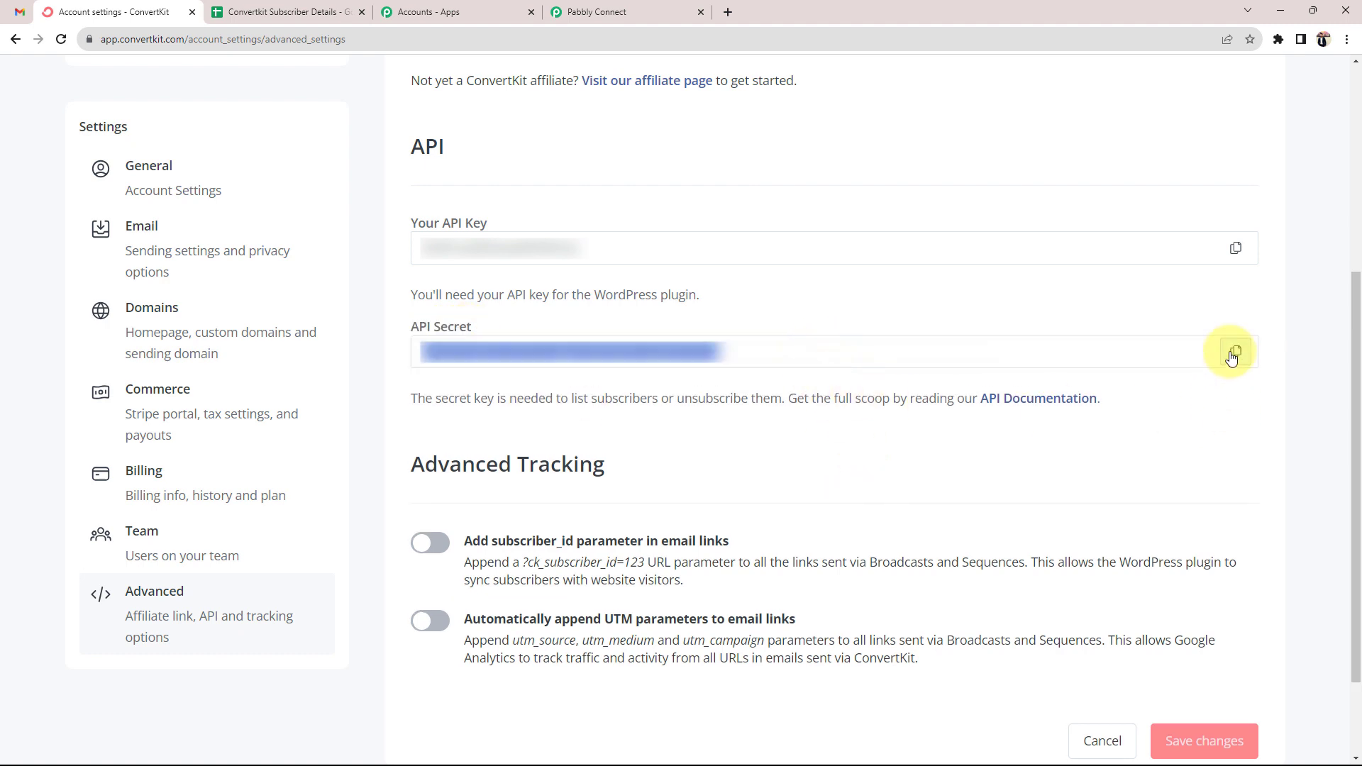
click(650, 8)
click(721, 560)
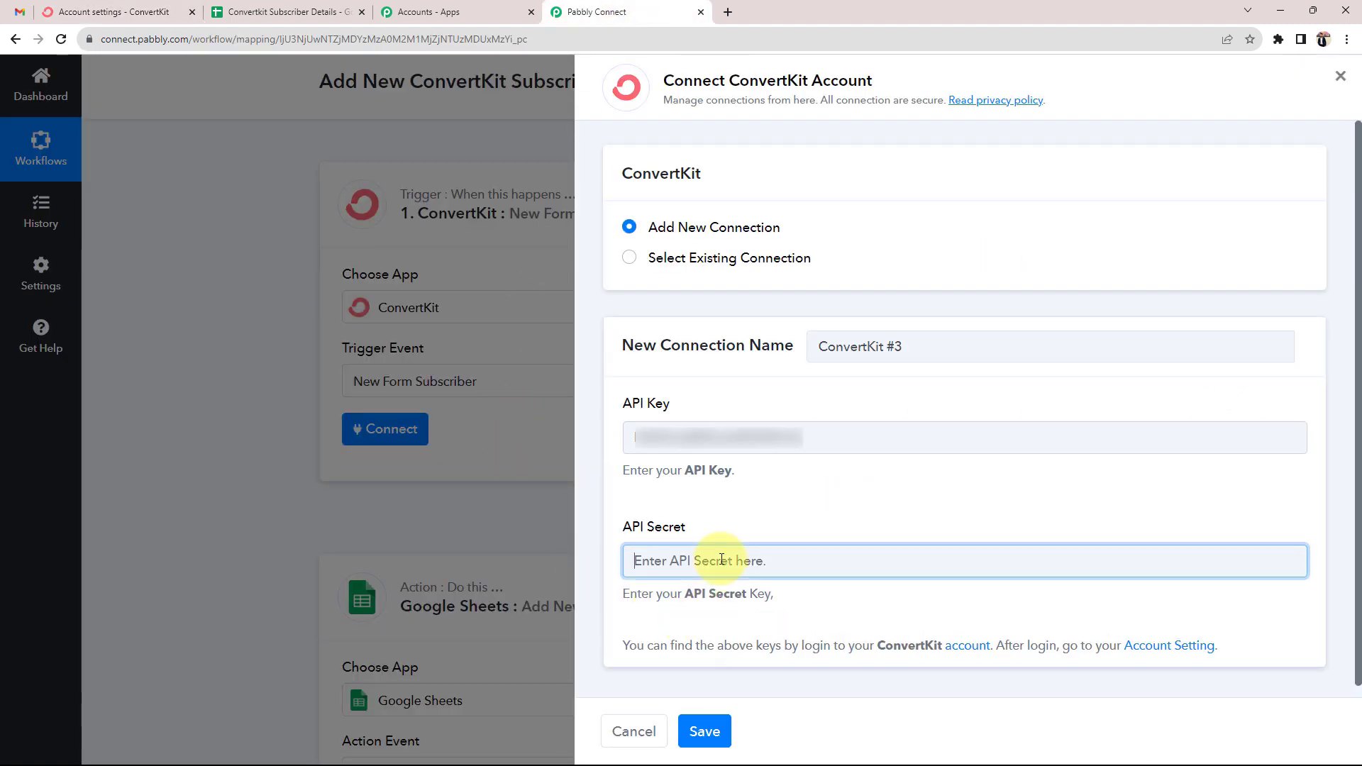
key(ctrl+v)
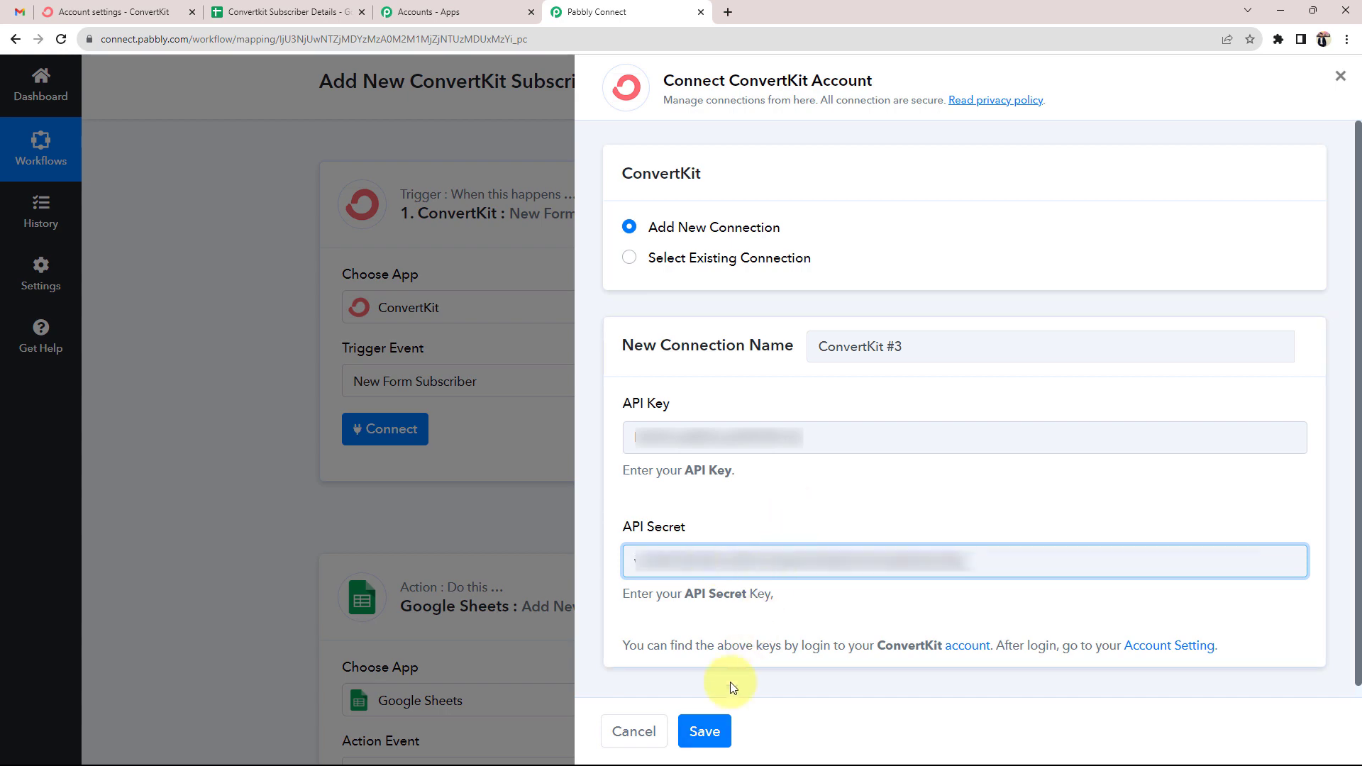
click(706, 730)
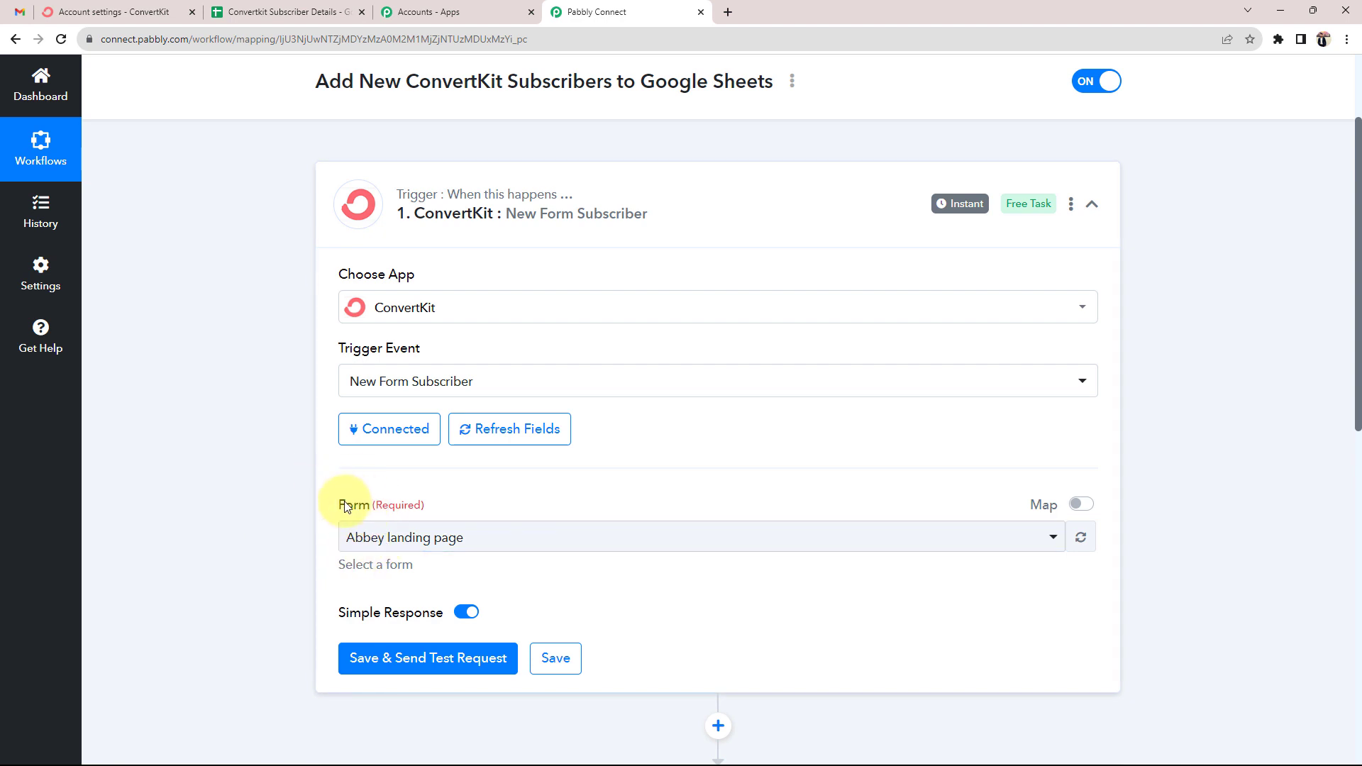
Select Subscriber Form in the trigger's Form dropdown, then return to ConvertKit's account settings
click(447, 537)
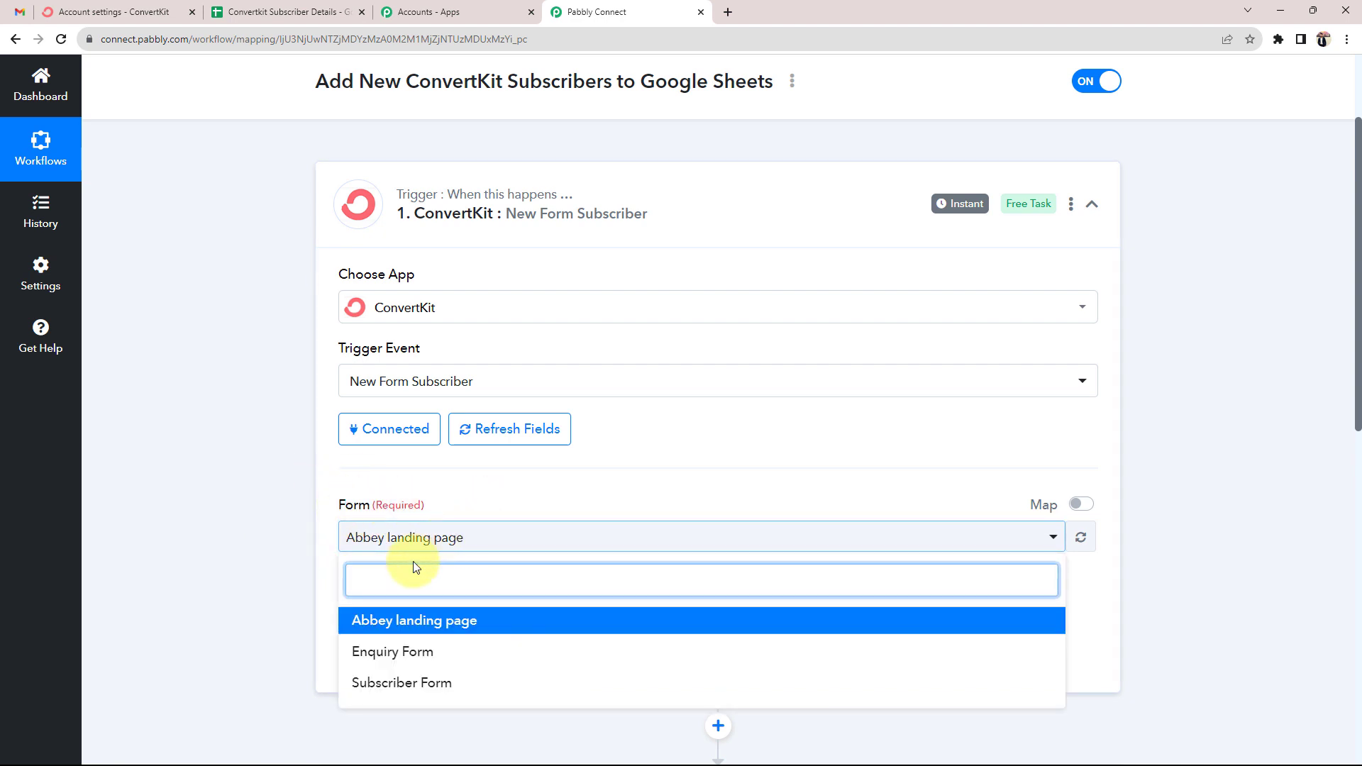
click(283, 600)
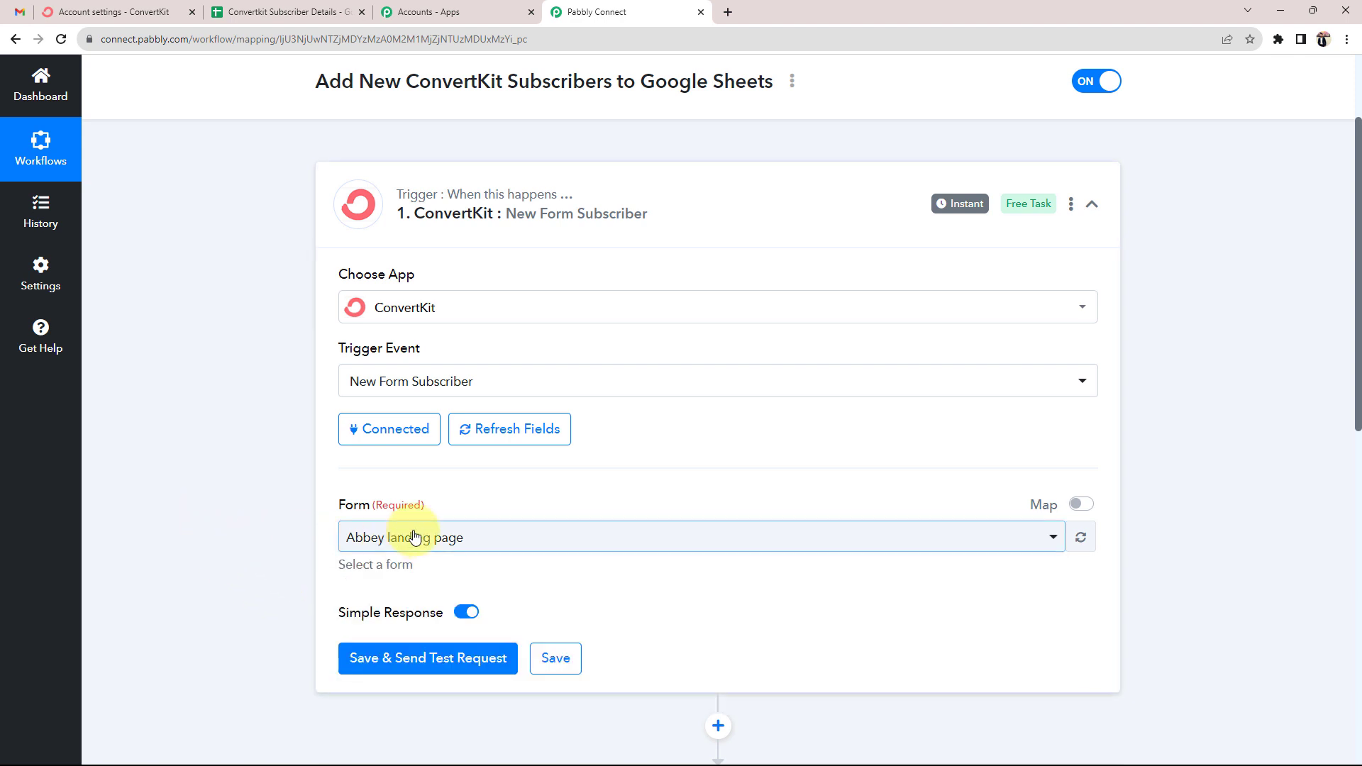
click(380, 537)
click(382, 681)
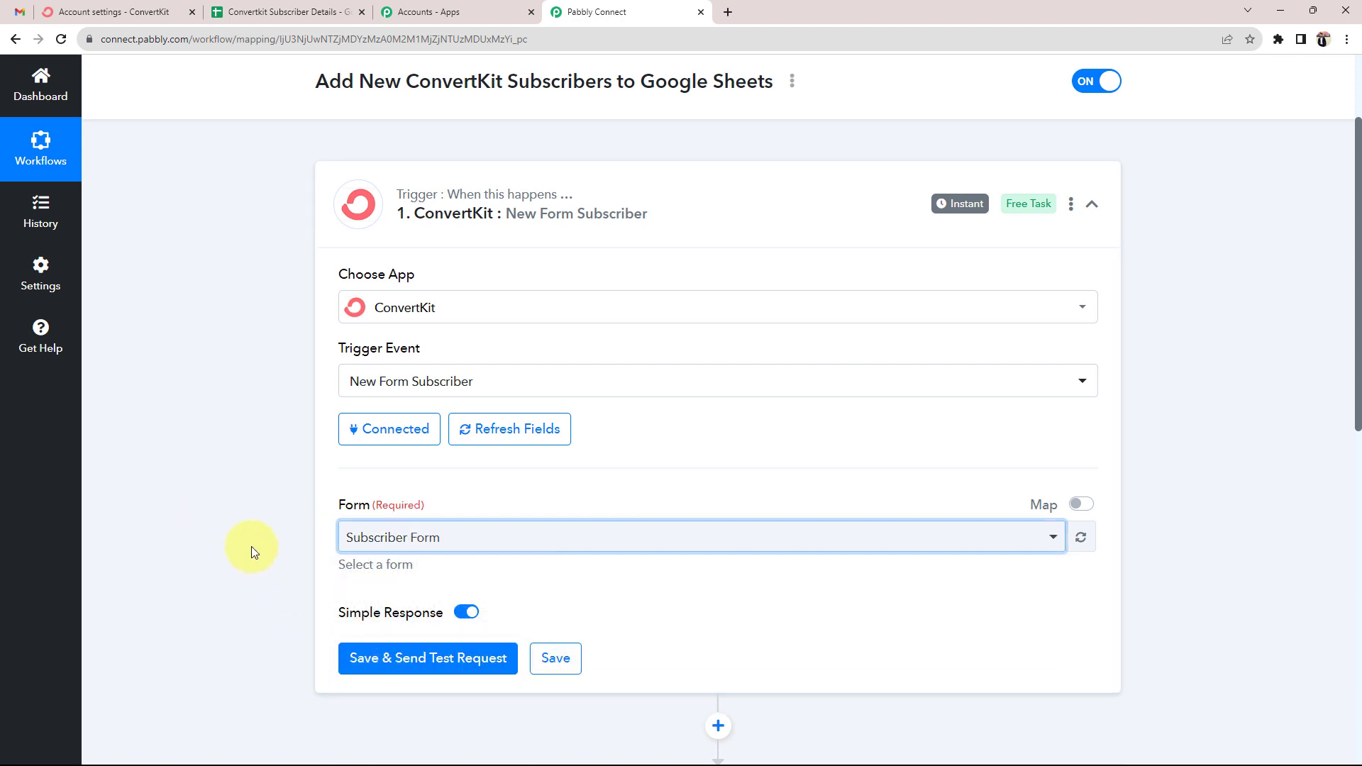
click(132, 9)
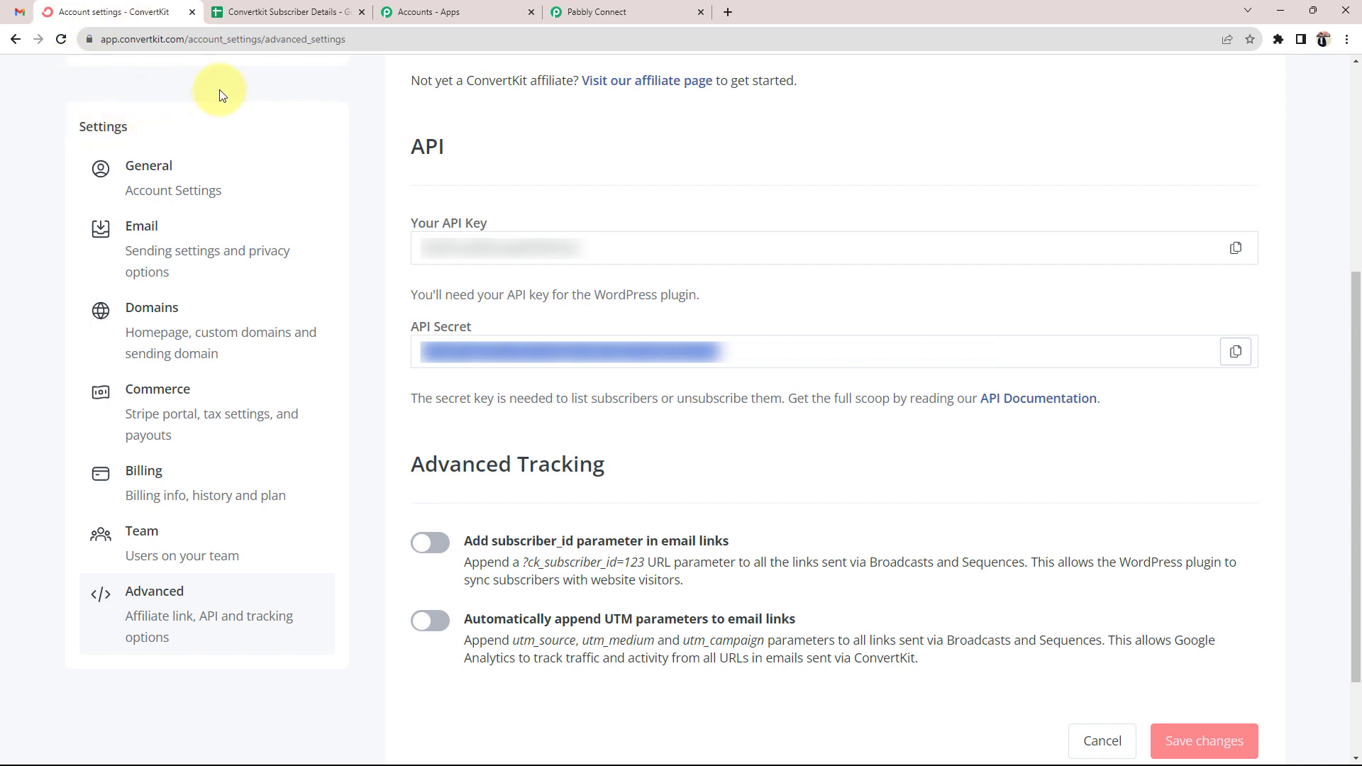
Open Subscriber Form via Grow > Landing Pages & Forms and inspect its First Name field
scroll(177, 188, up, 3)
scroll(178, 195, up, 3)
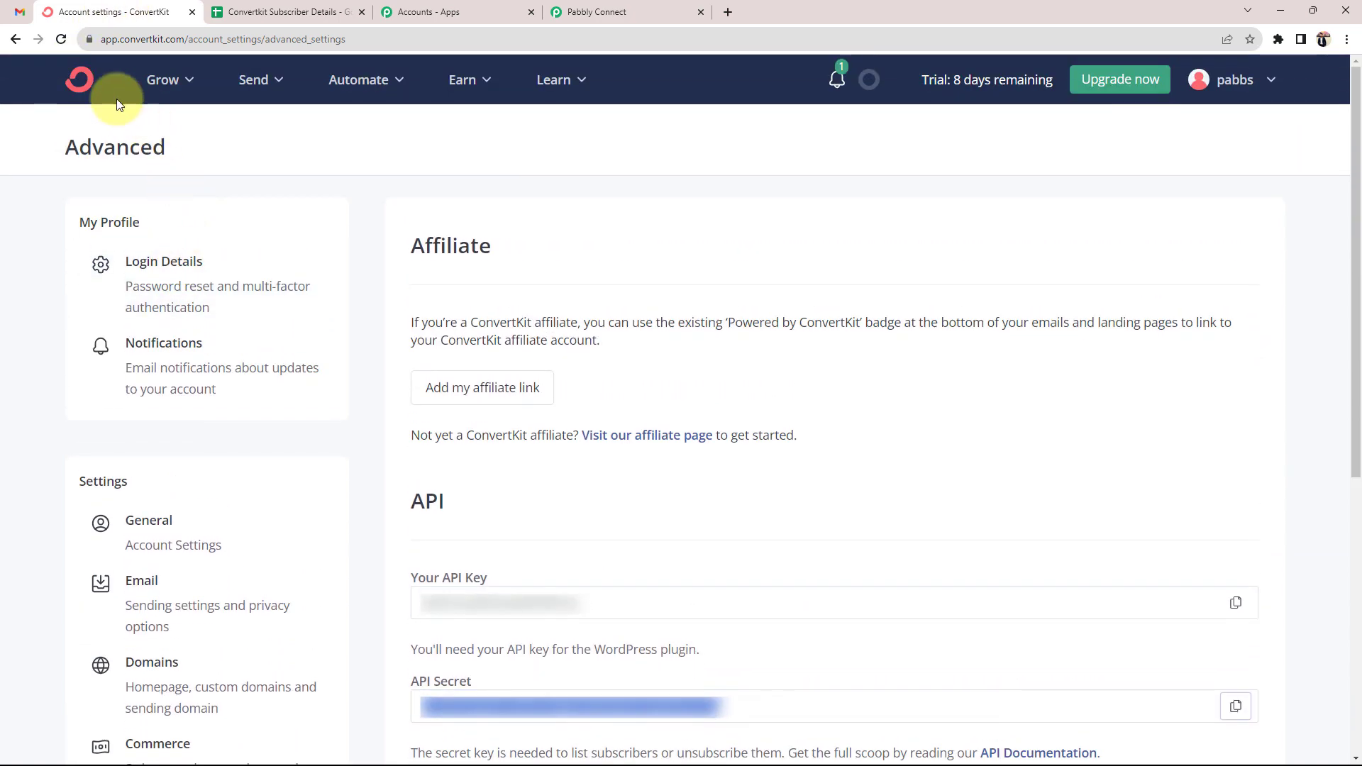
click(79, 78)
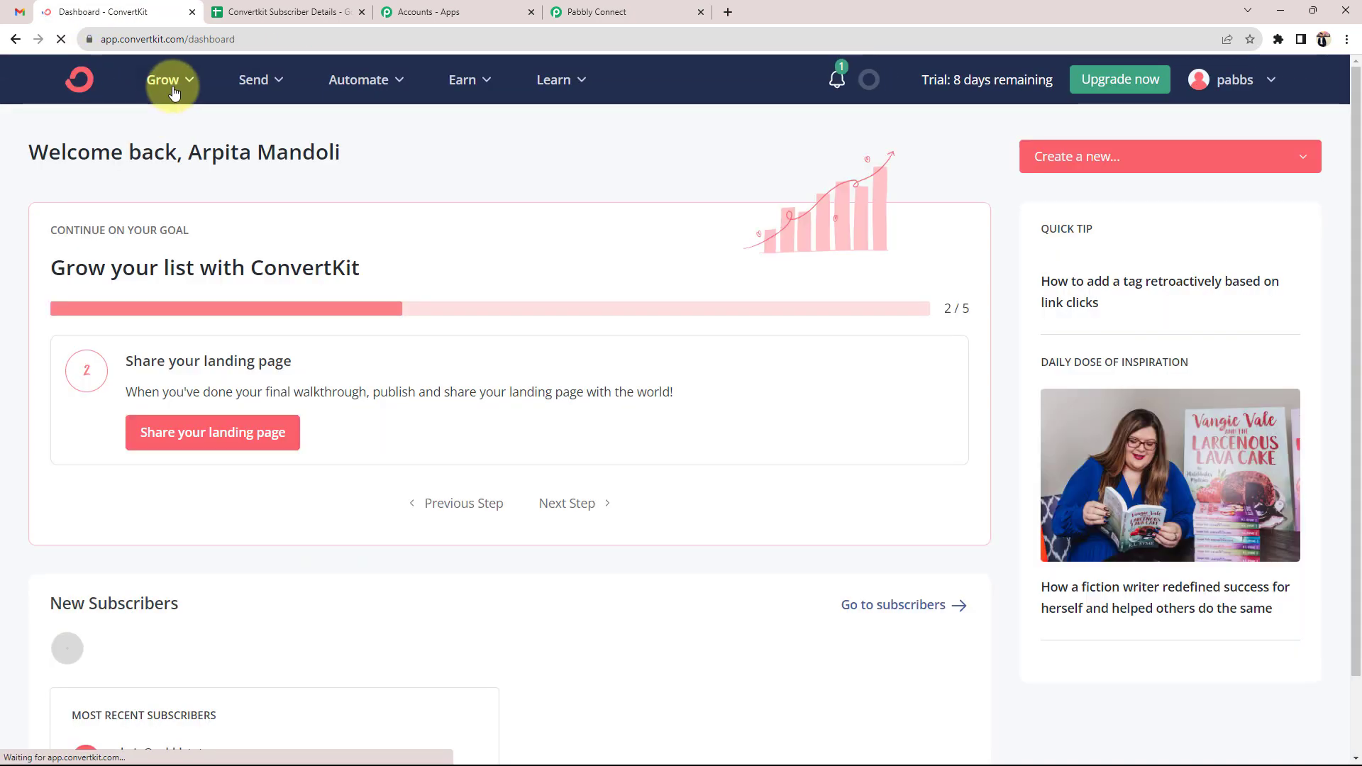
click(172, 83)
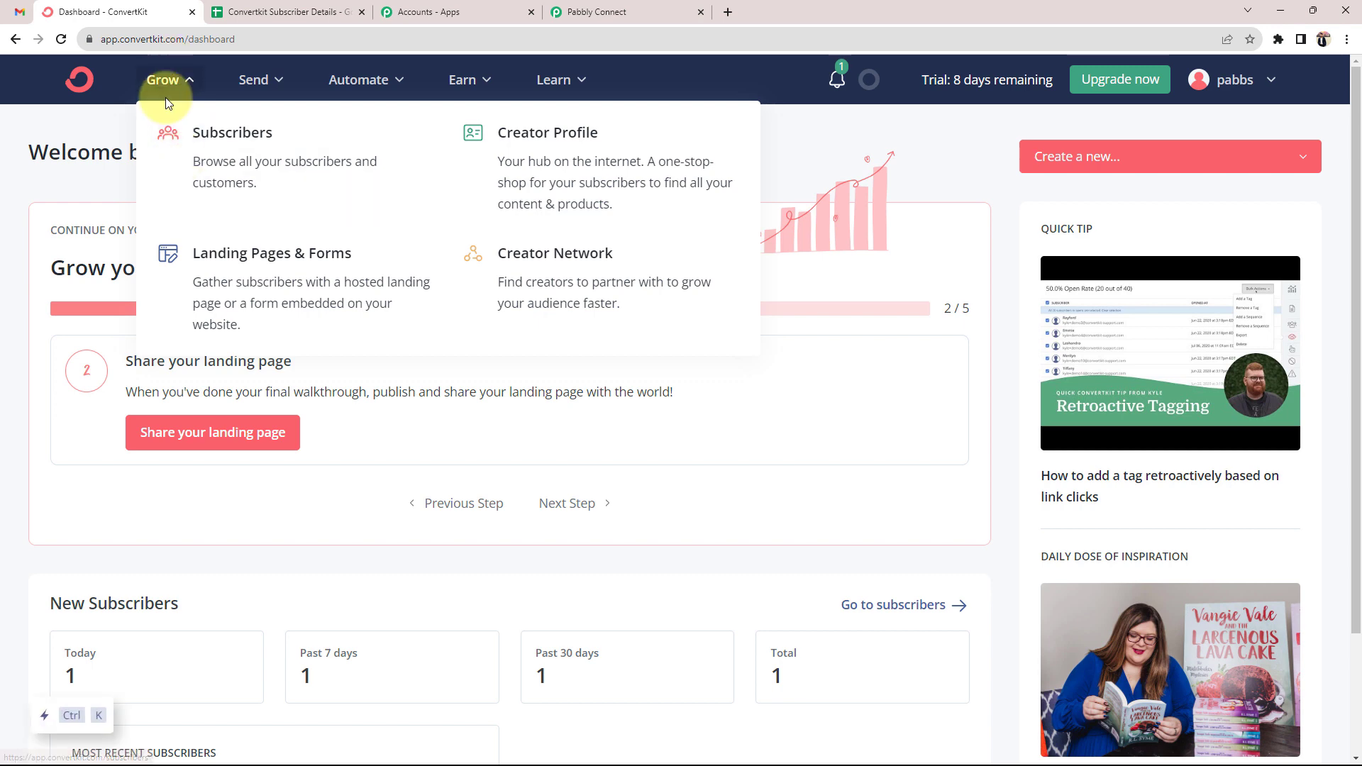
click(282, 261)
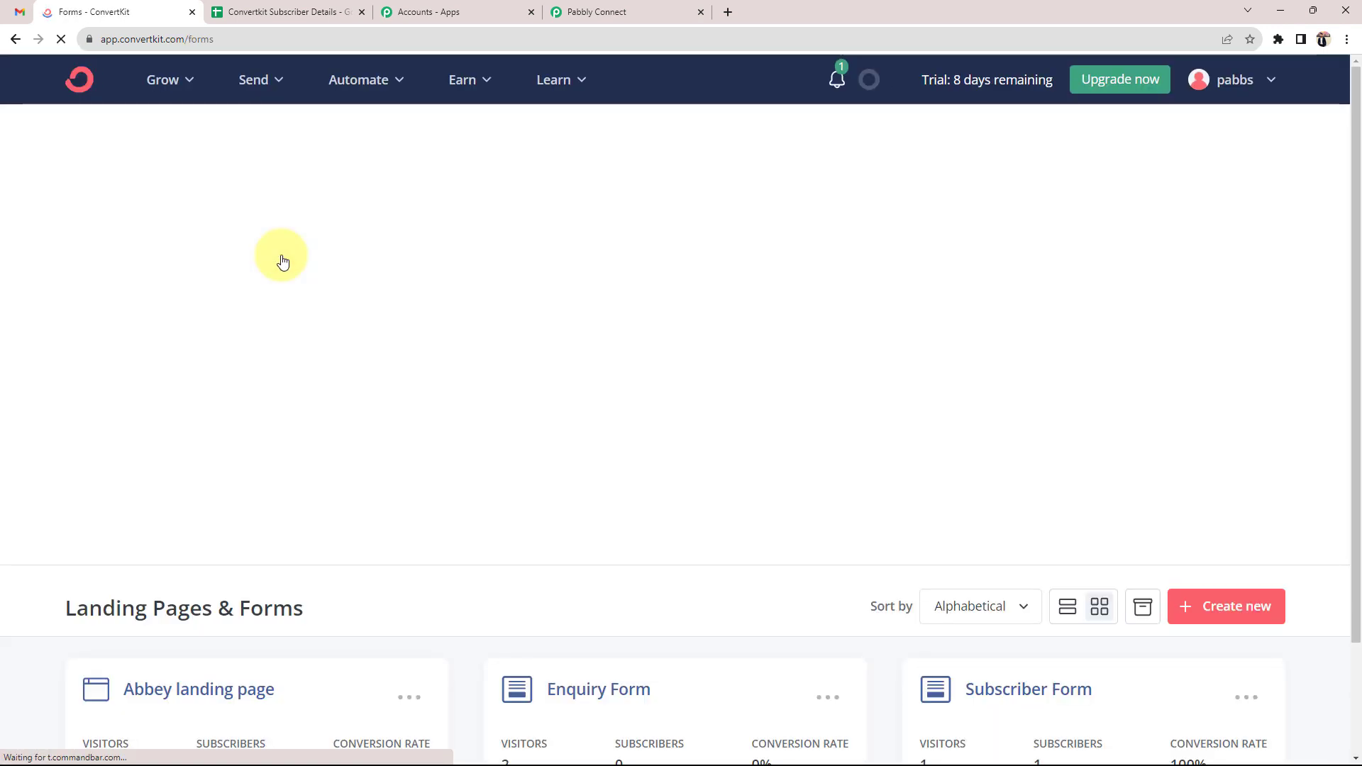
scroll(184, 291, down, 2)
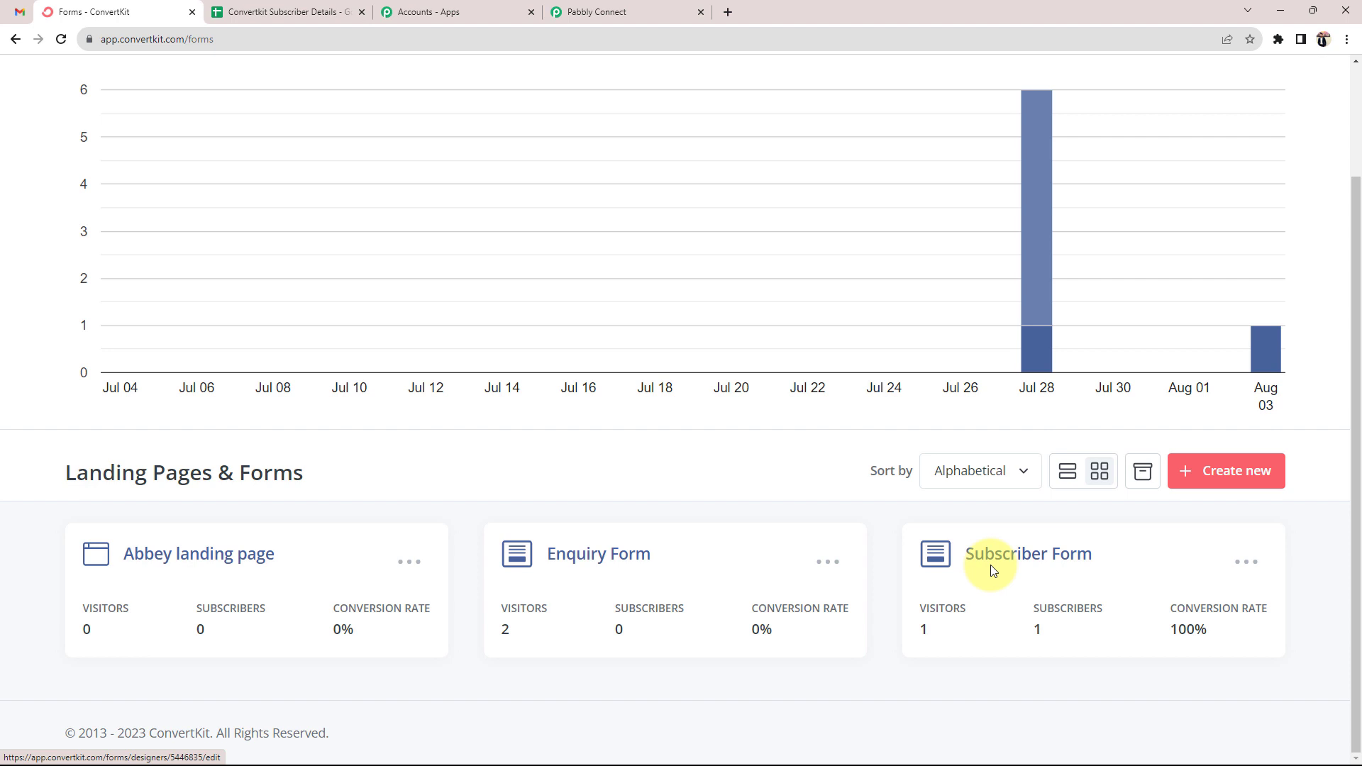
click(1009, 567)
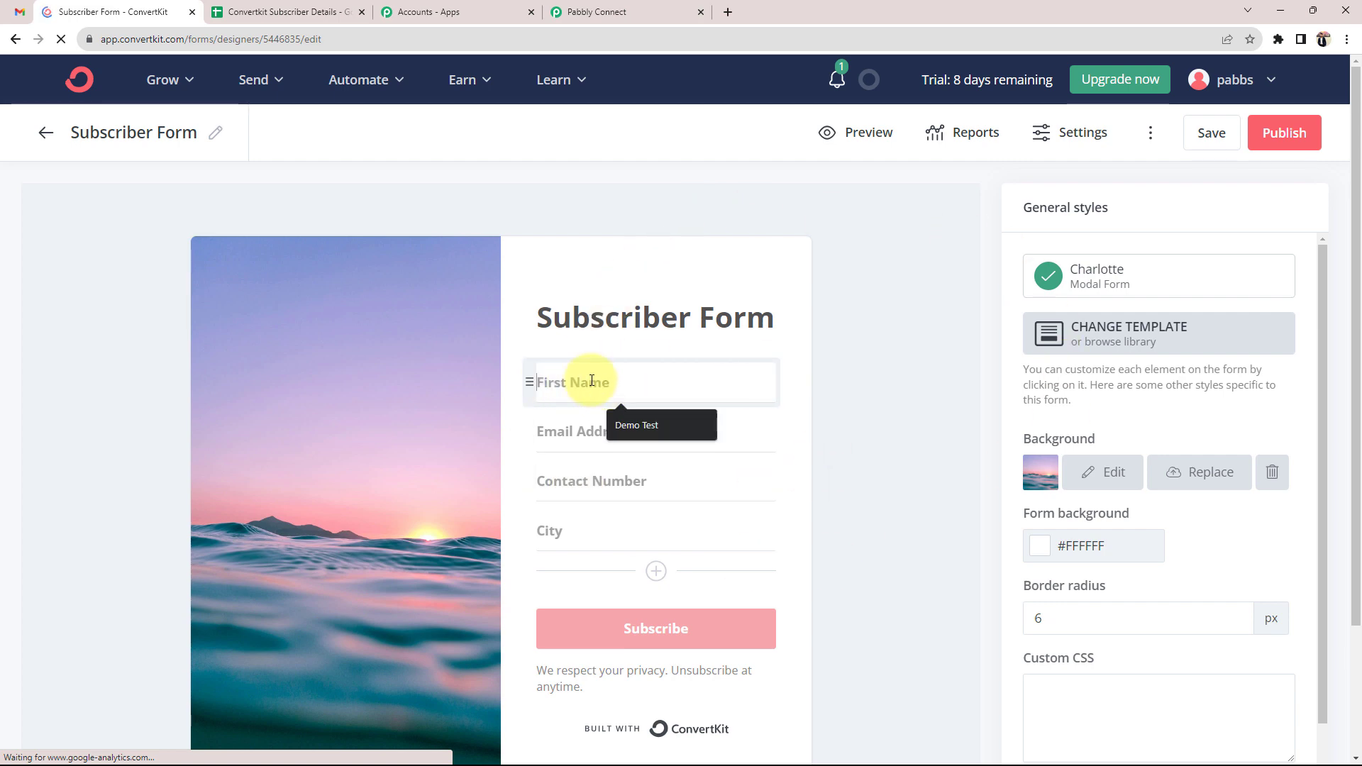
click(557, 384)
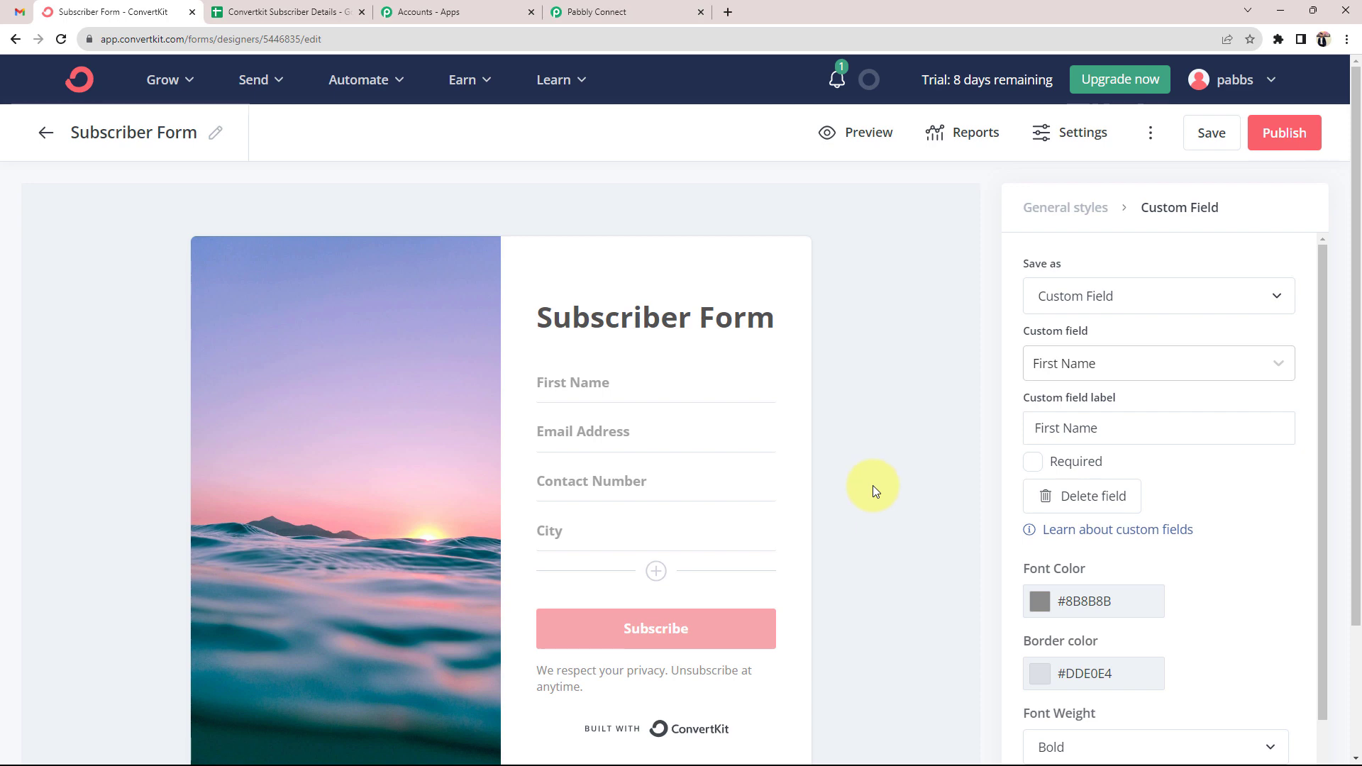
click(616, 9)
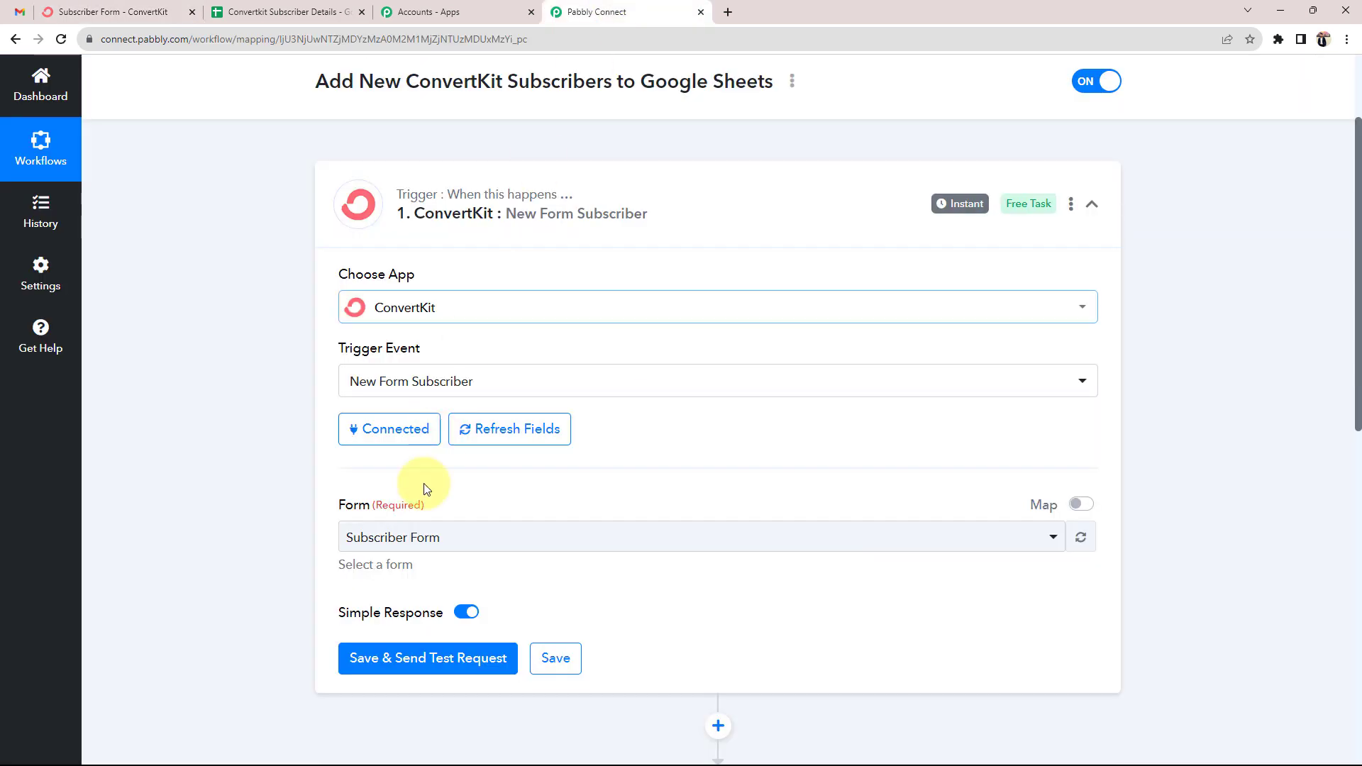
Reselect Subscriber Form as the trigger form and Save & Send Test Request
click(120, 12)
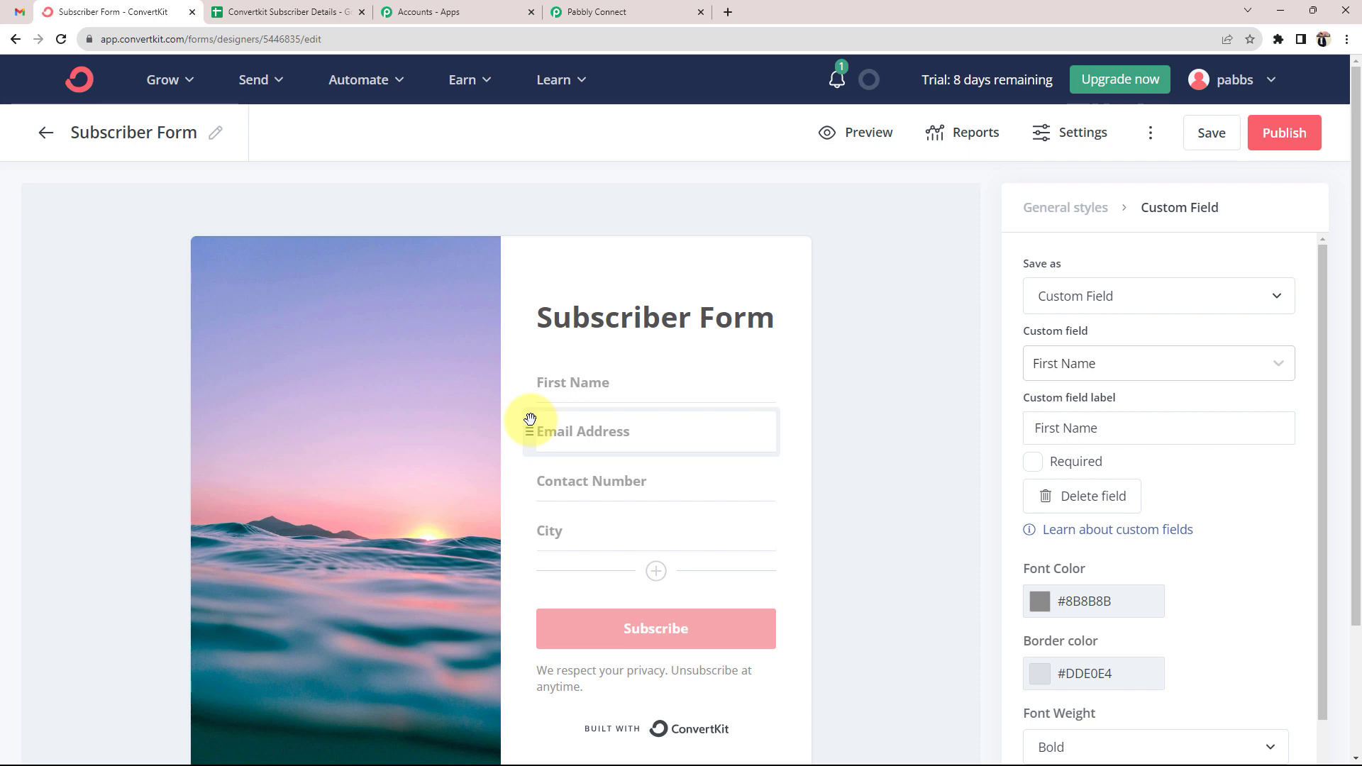
click(631, 10)
scroll(241, 454, down, 1)
click(389, 465)
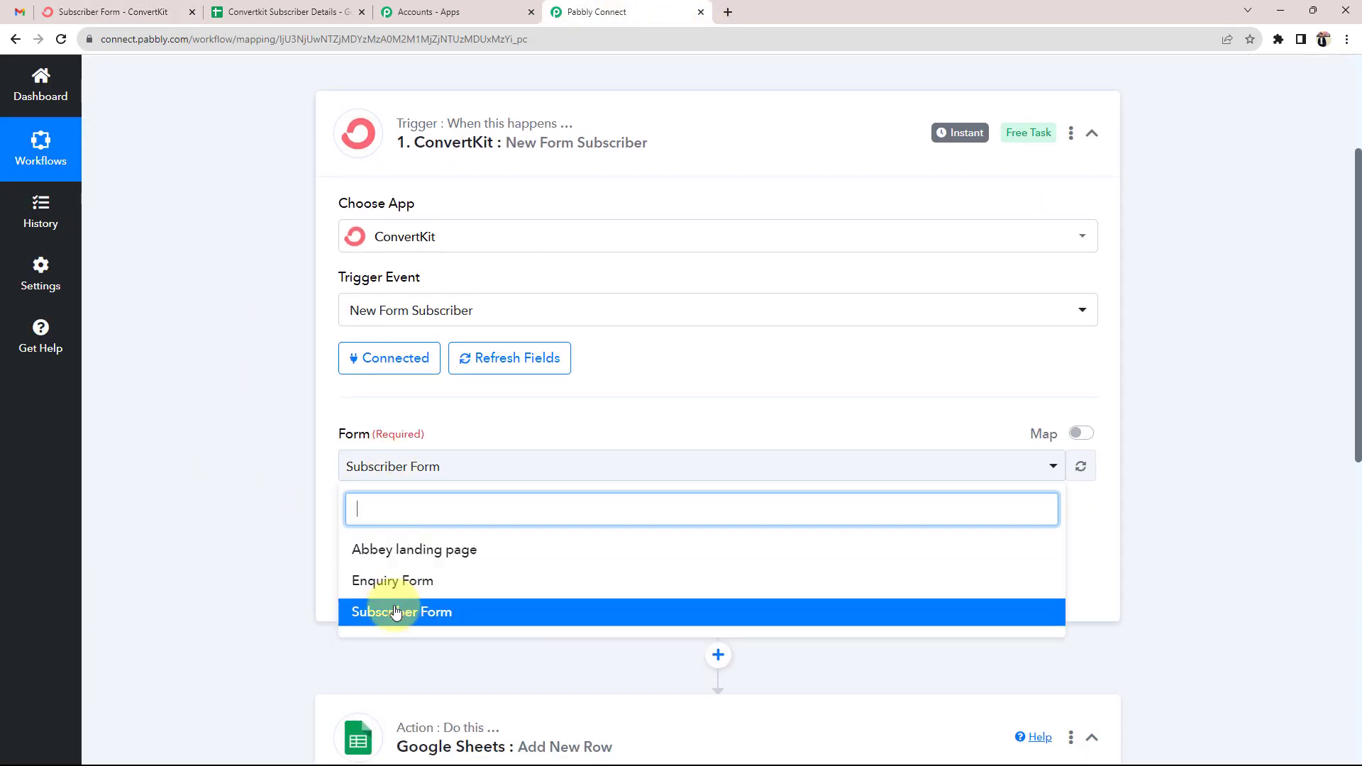
click(393, 611)
scroll(264, 475, down, 1)
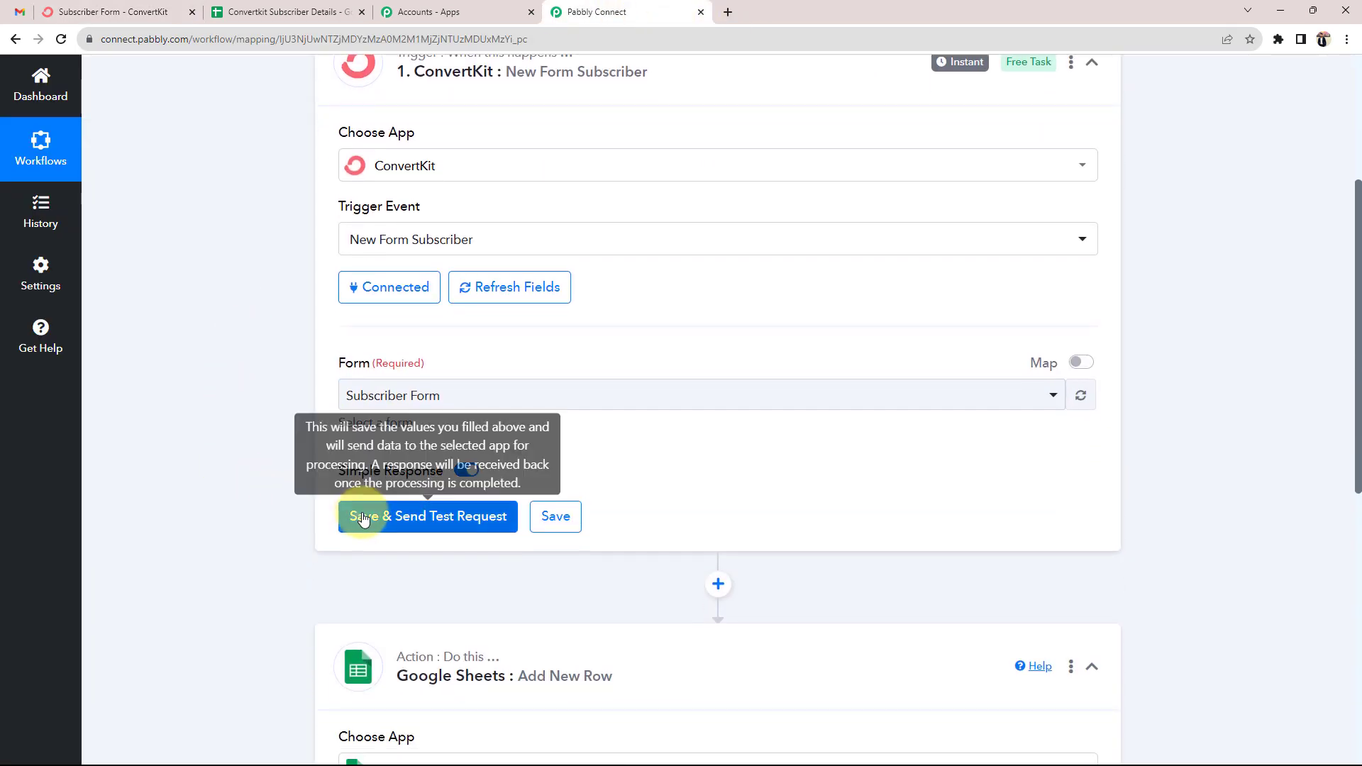
click(361, 516)
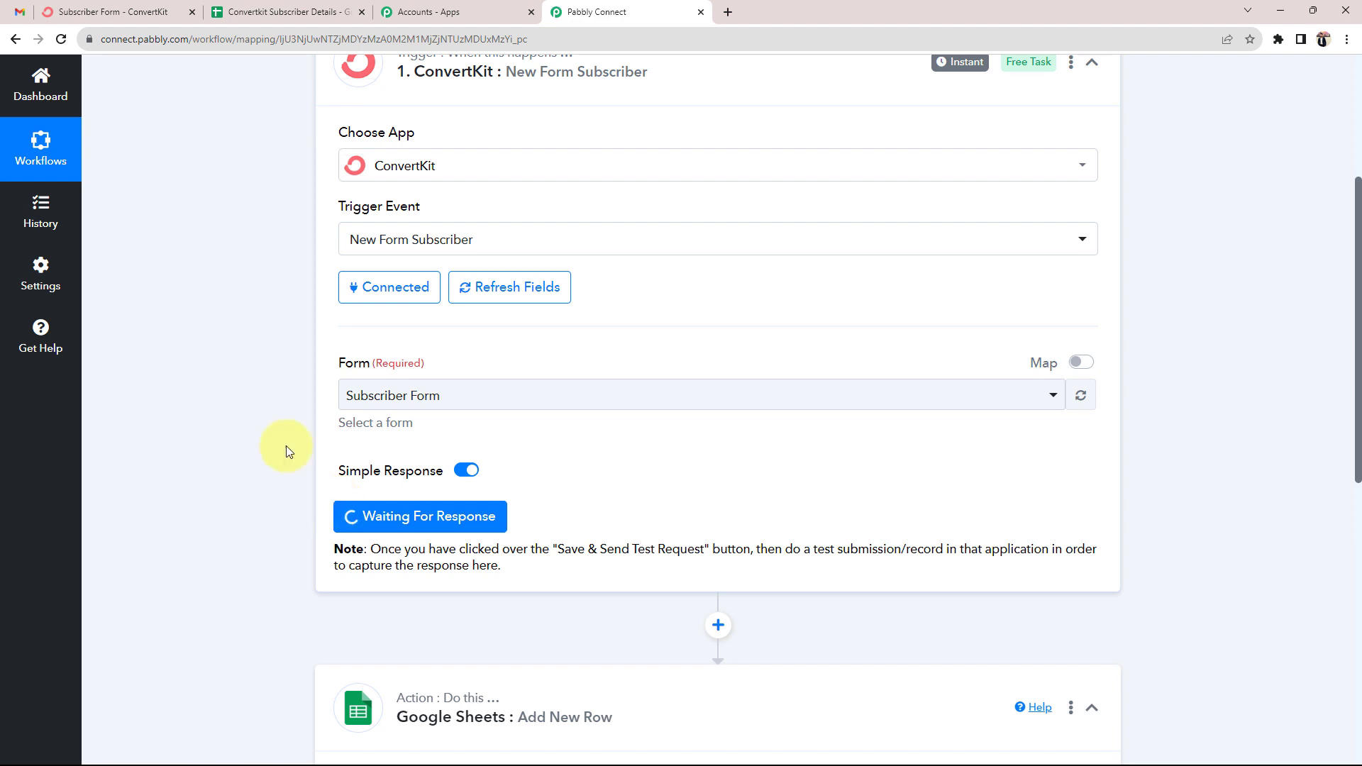
click(132, 12)
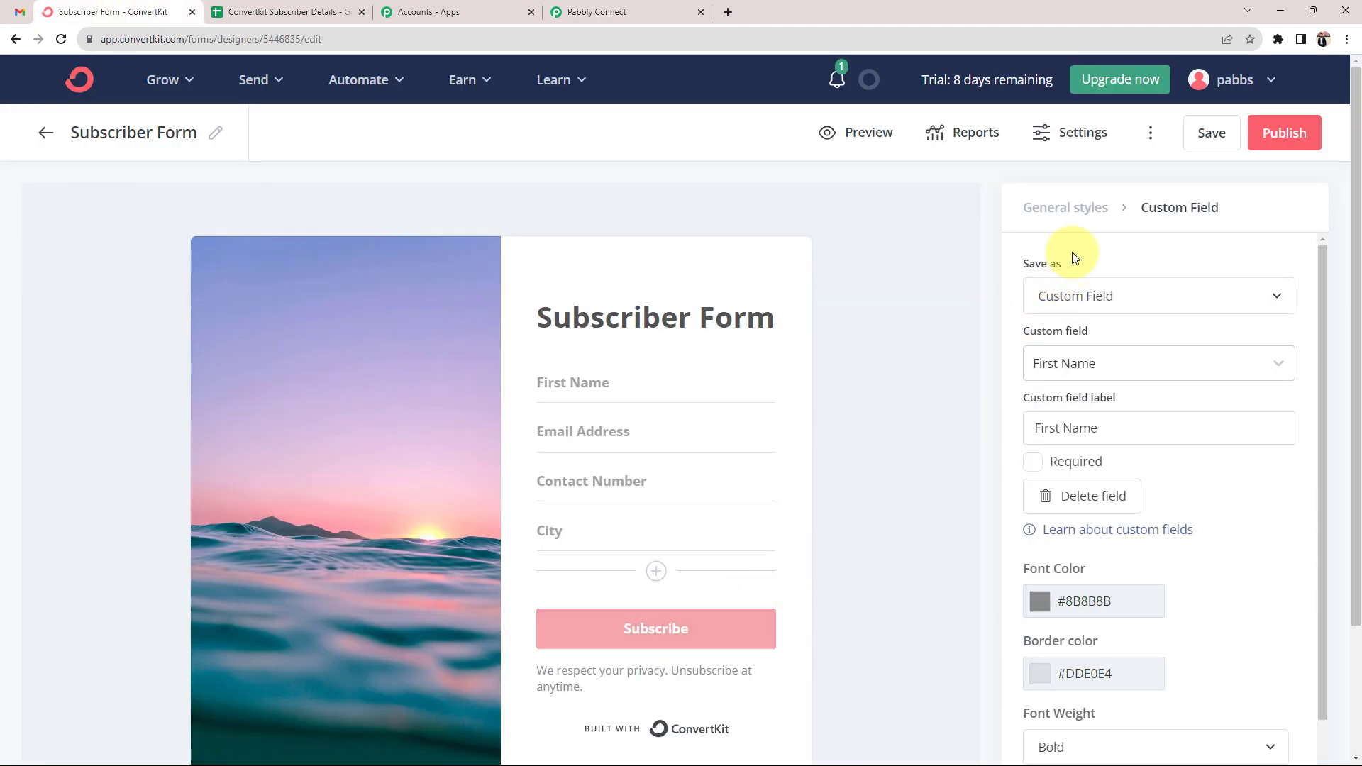
Publish the Subscriber Form, copy its SHARE link, and open a new browser tab
click(1283, 135)
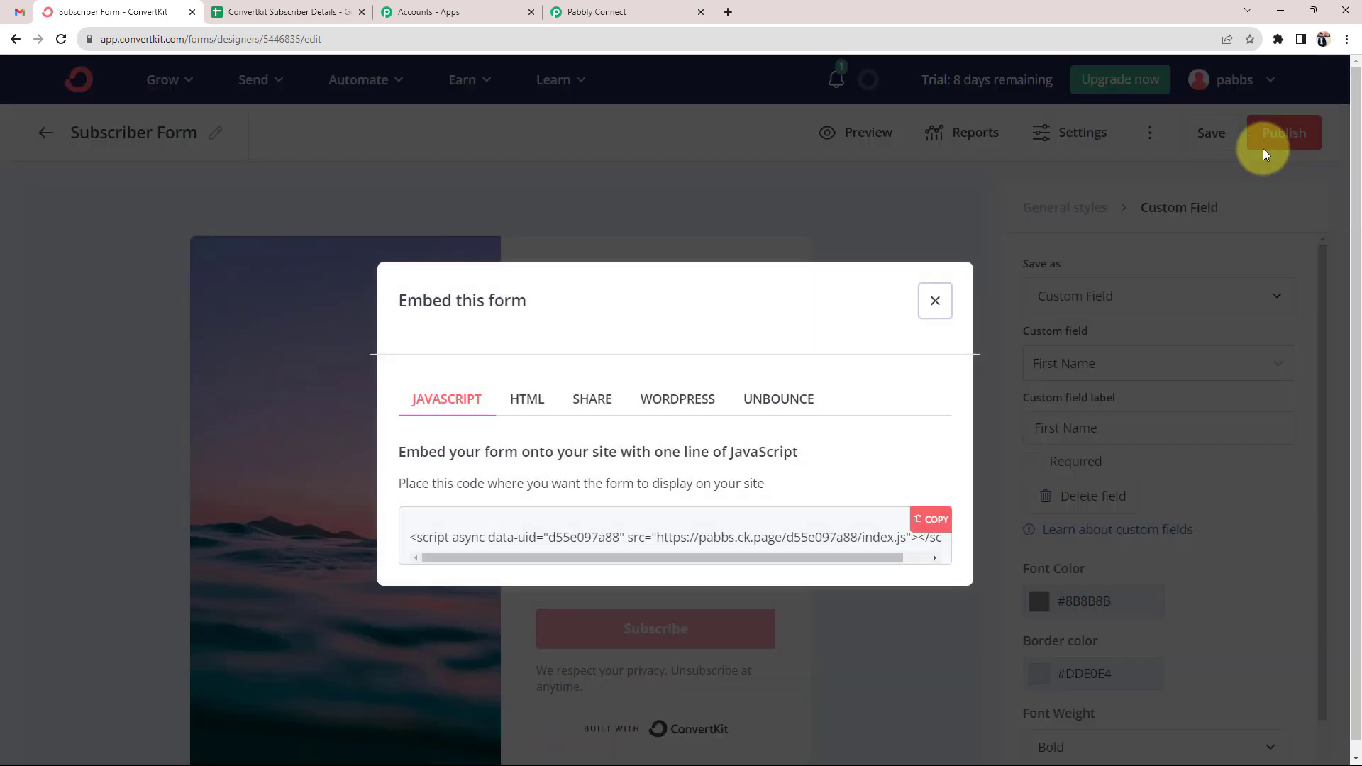
click(592, 408)
click(602, 518)
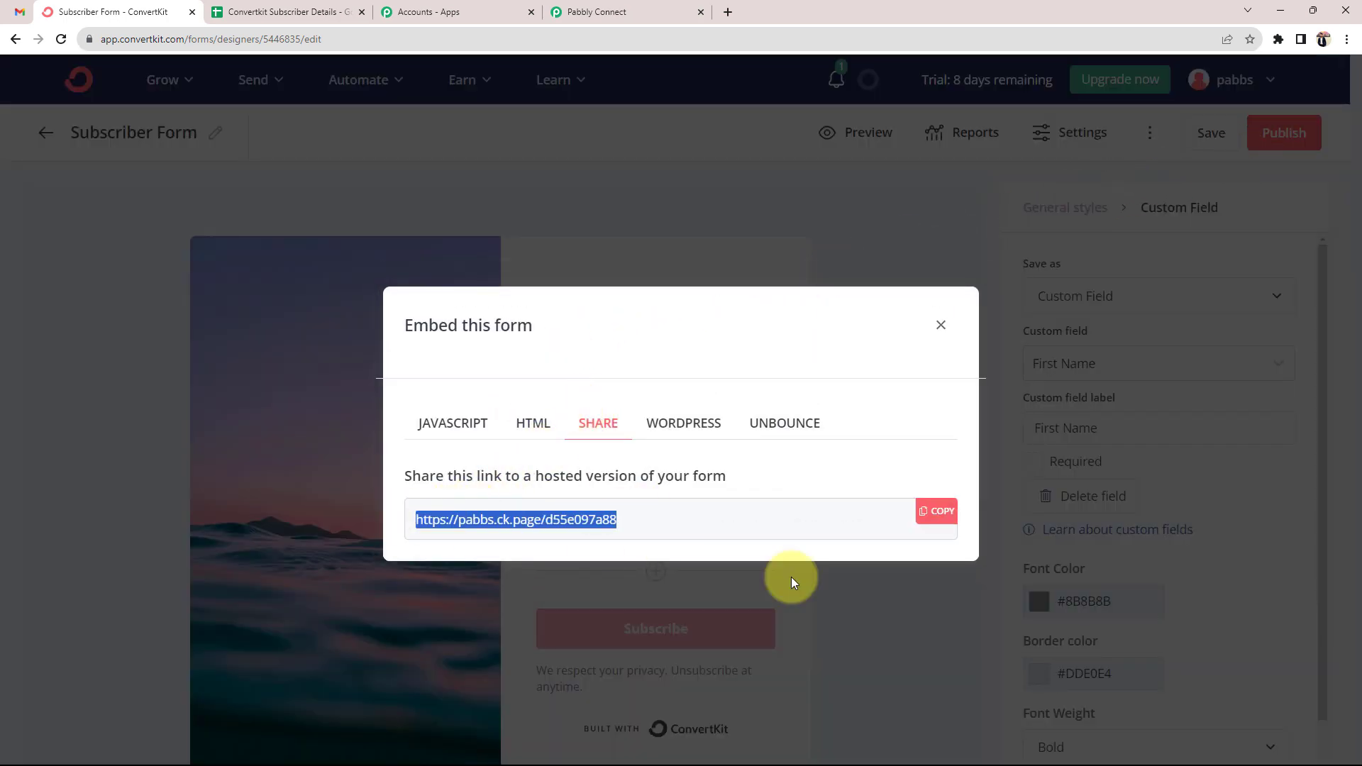
click(936, 510)
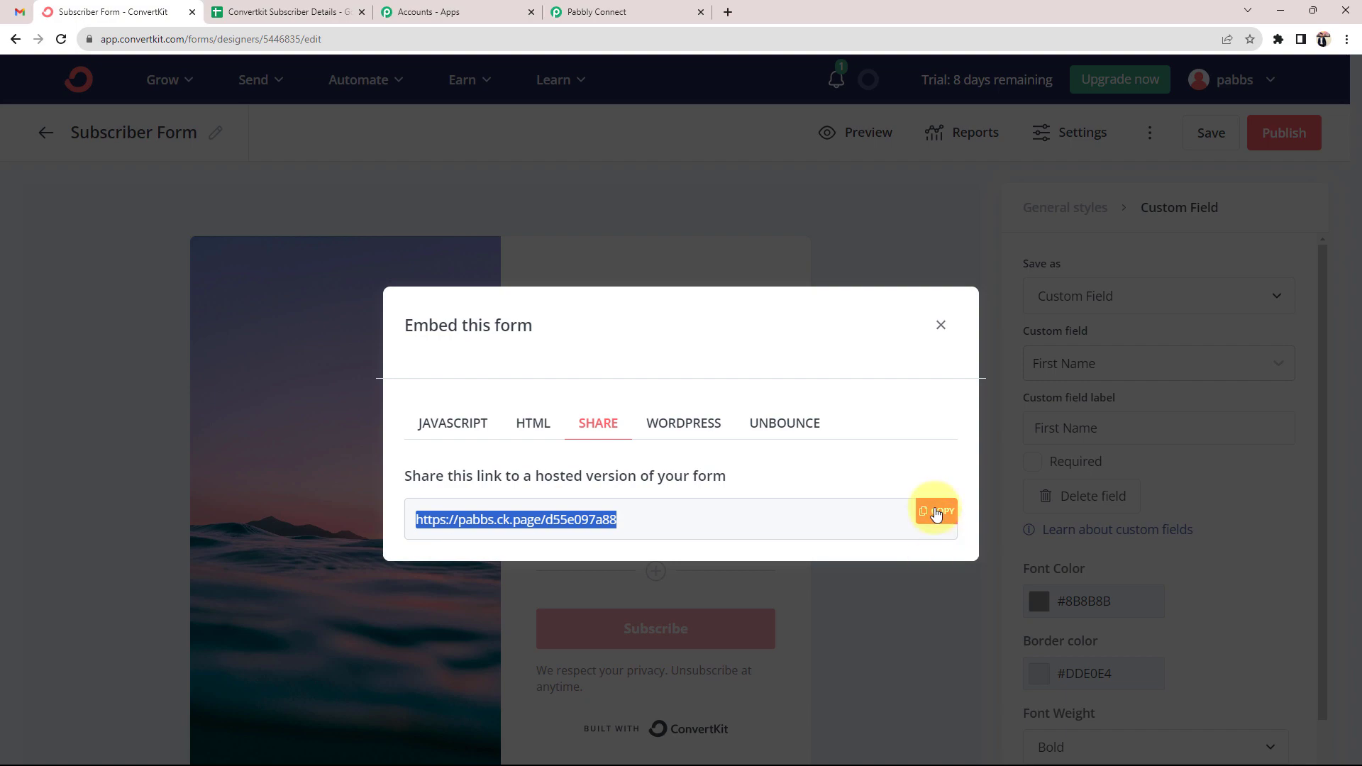
click(732, 11)
click(592, 315)
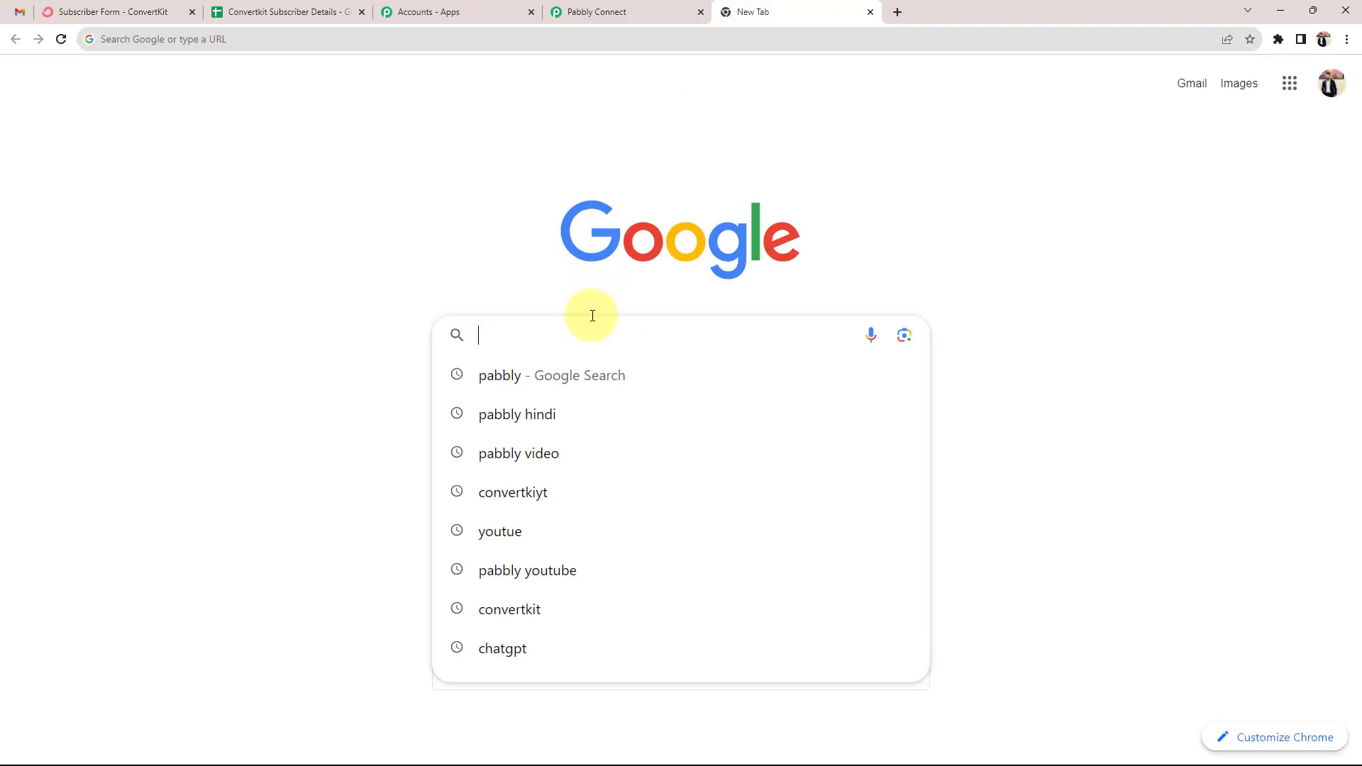
Load the hosted form link in a new tab and close the ConvertKit Embed dialog
key(ctrl+v)
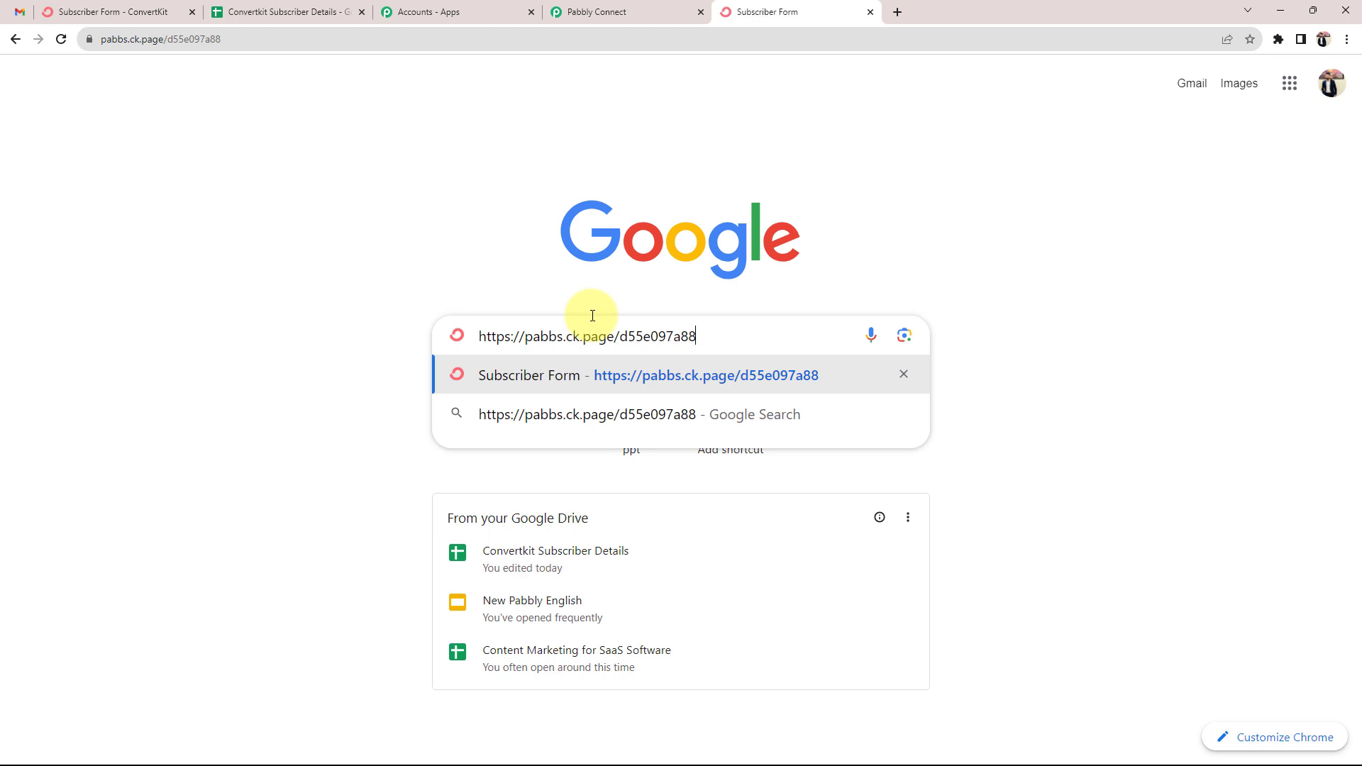
click(146, 3)
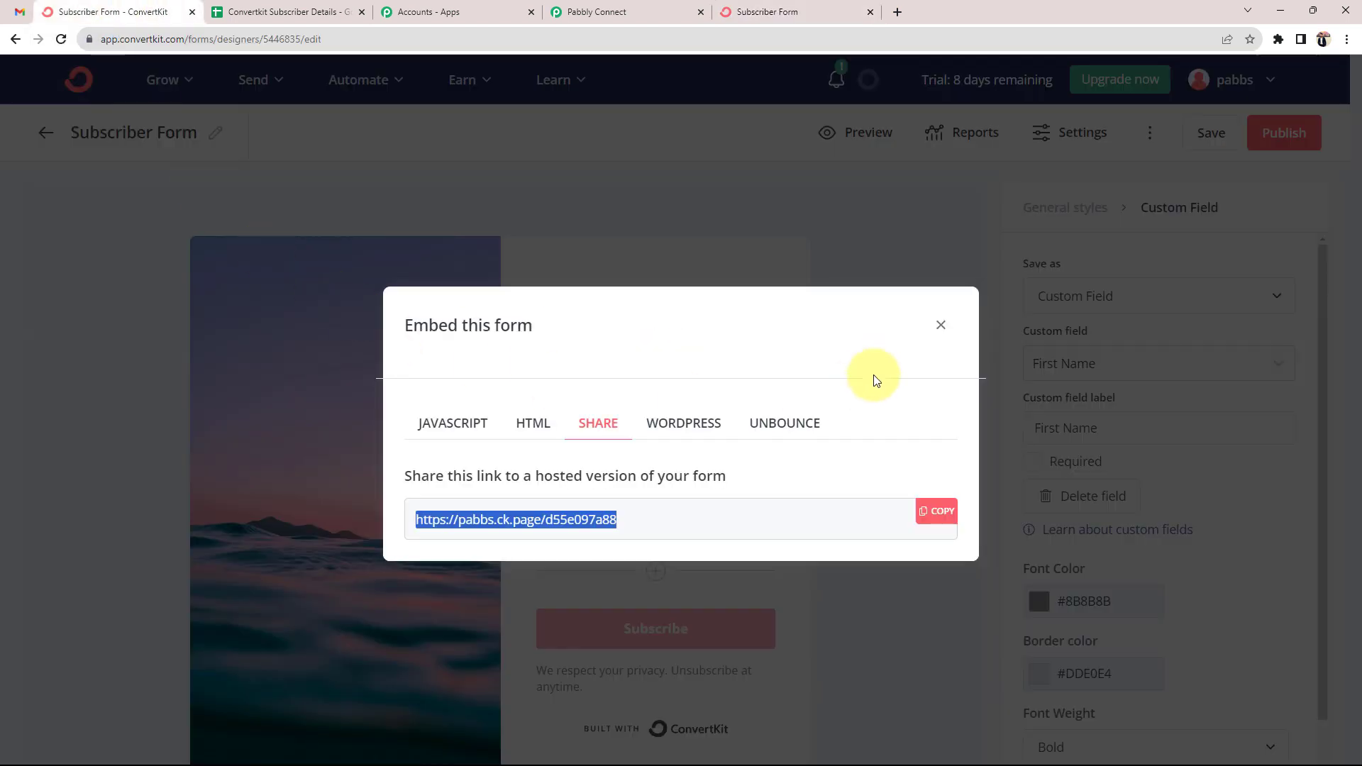
click(935, 342)
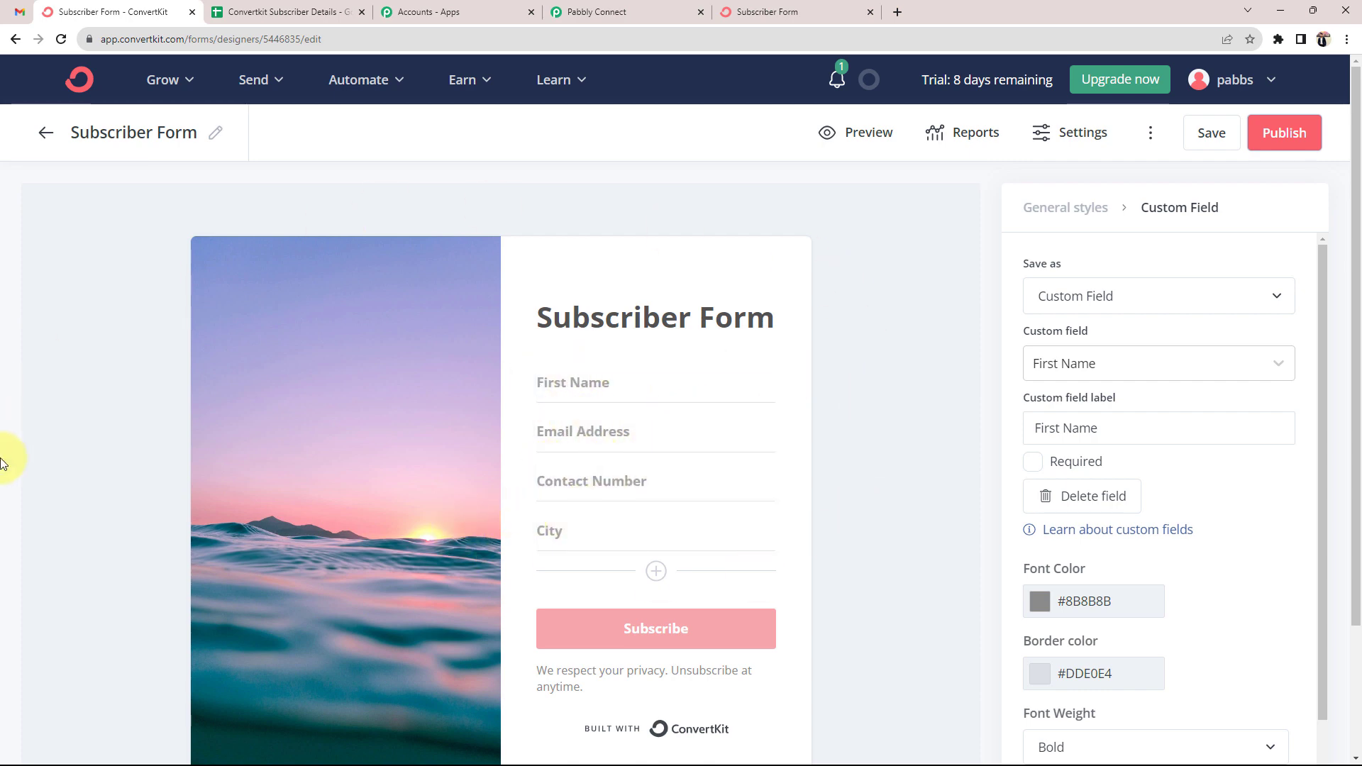
click(775, 6)
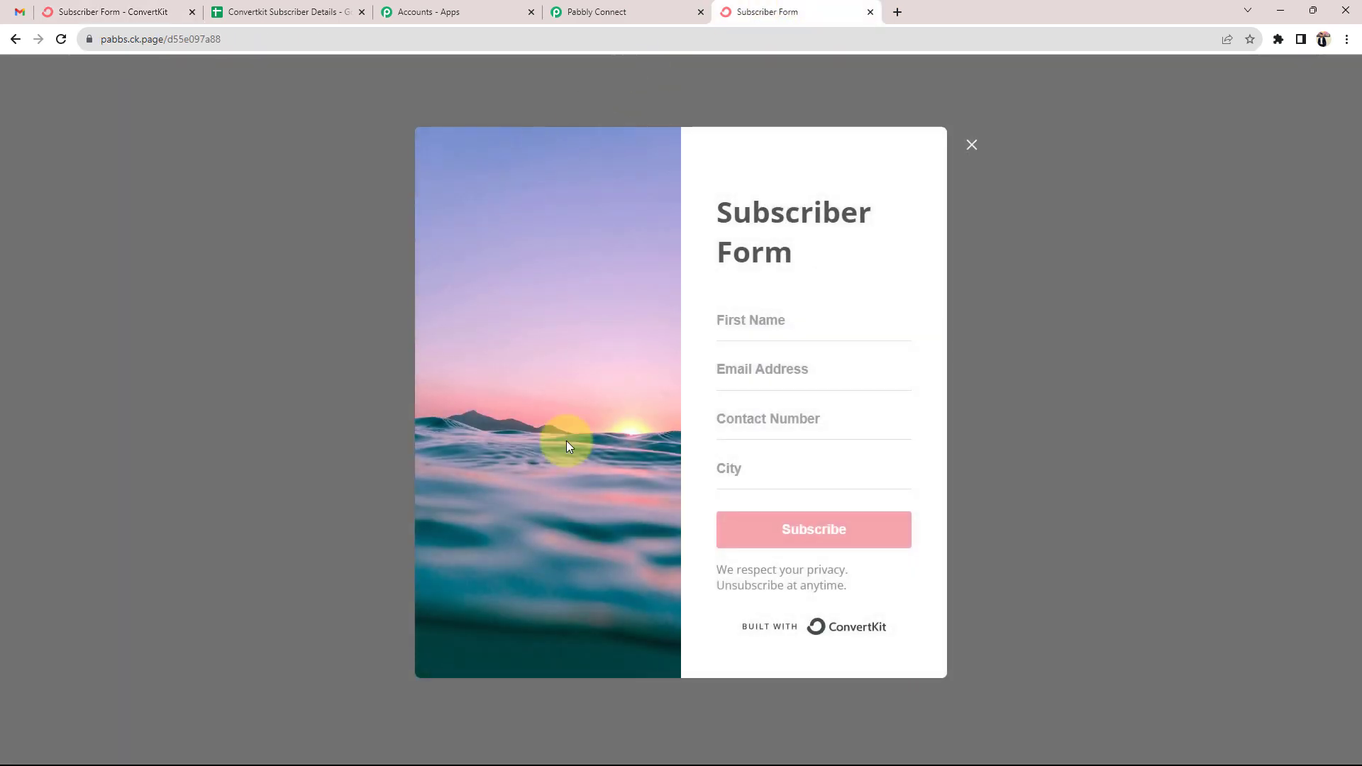
Autofill the test subscriber's name and e-mail, set City to Indore, and subscribe
click(760, 319)
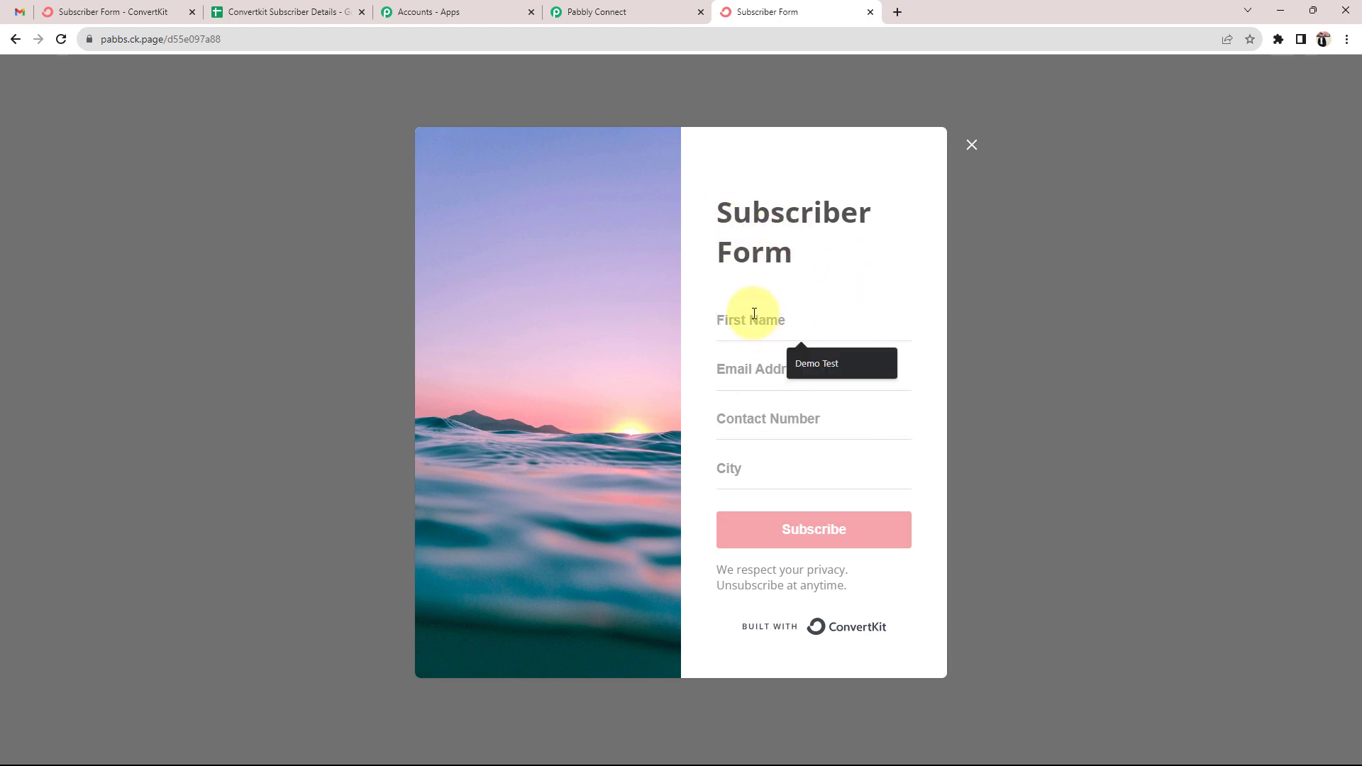
click(841, 363)
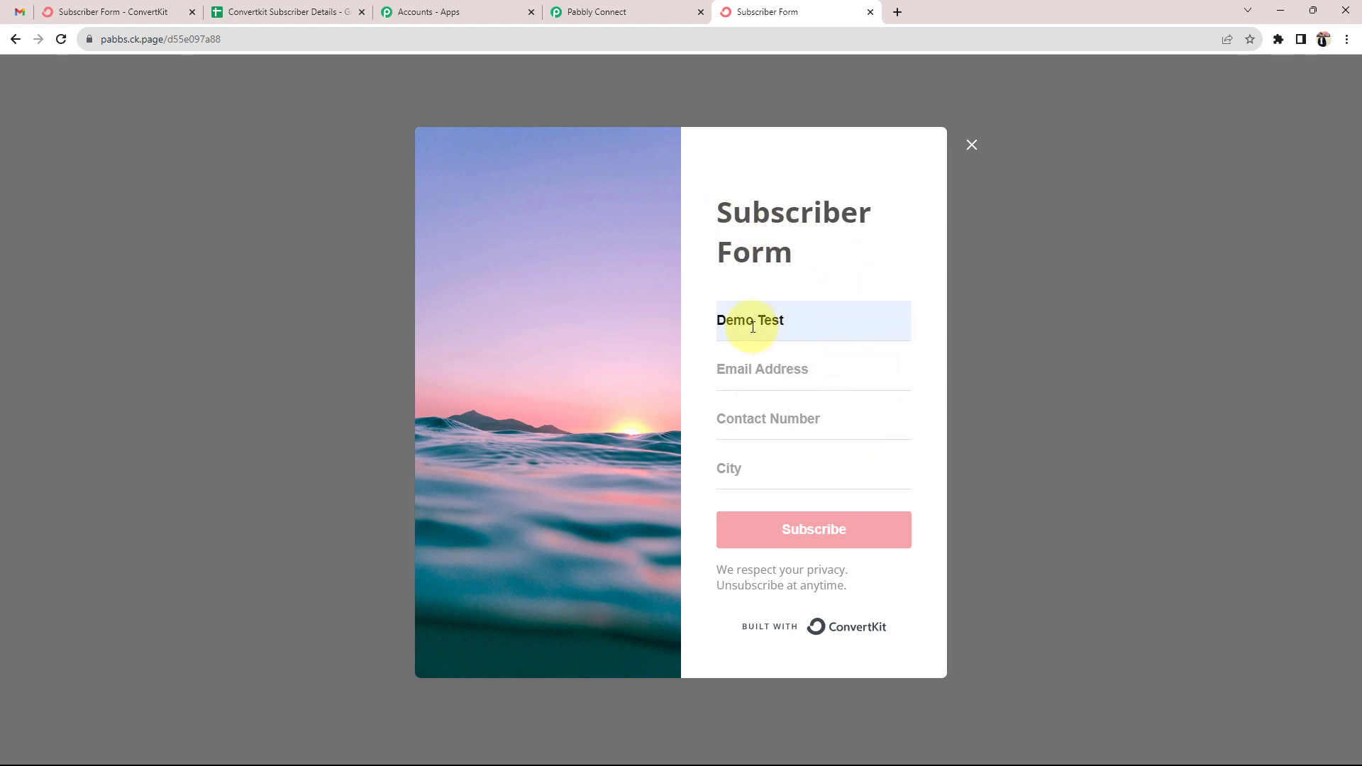
click(790, 374)
click(820, 454)
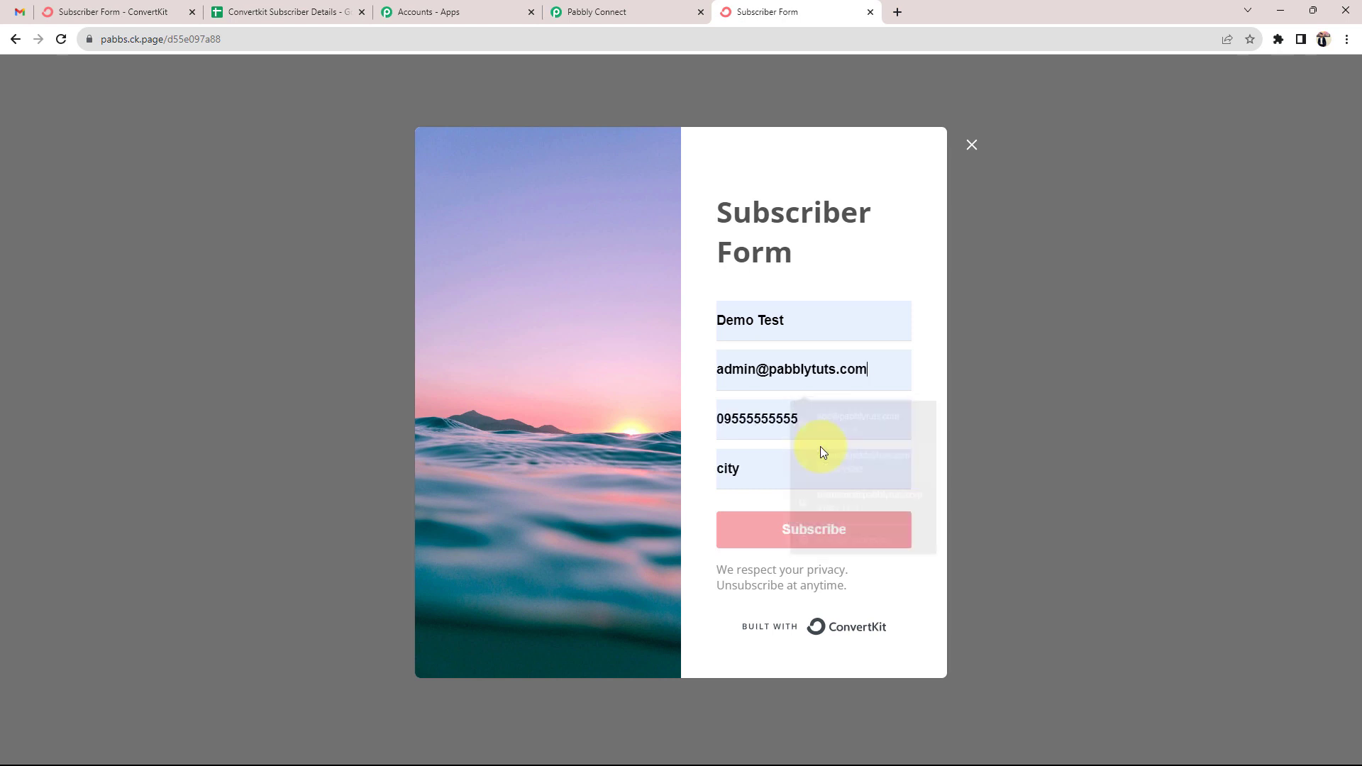
double_click(768, 458)
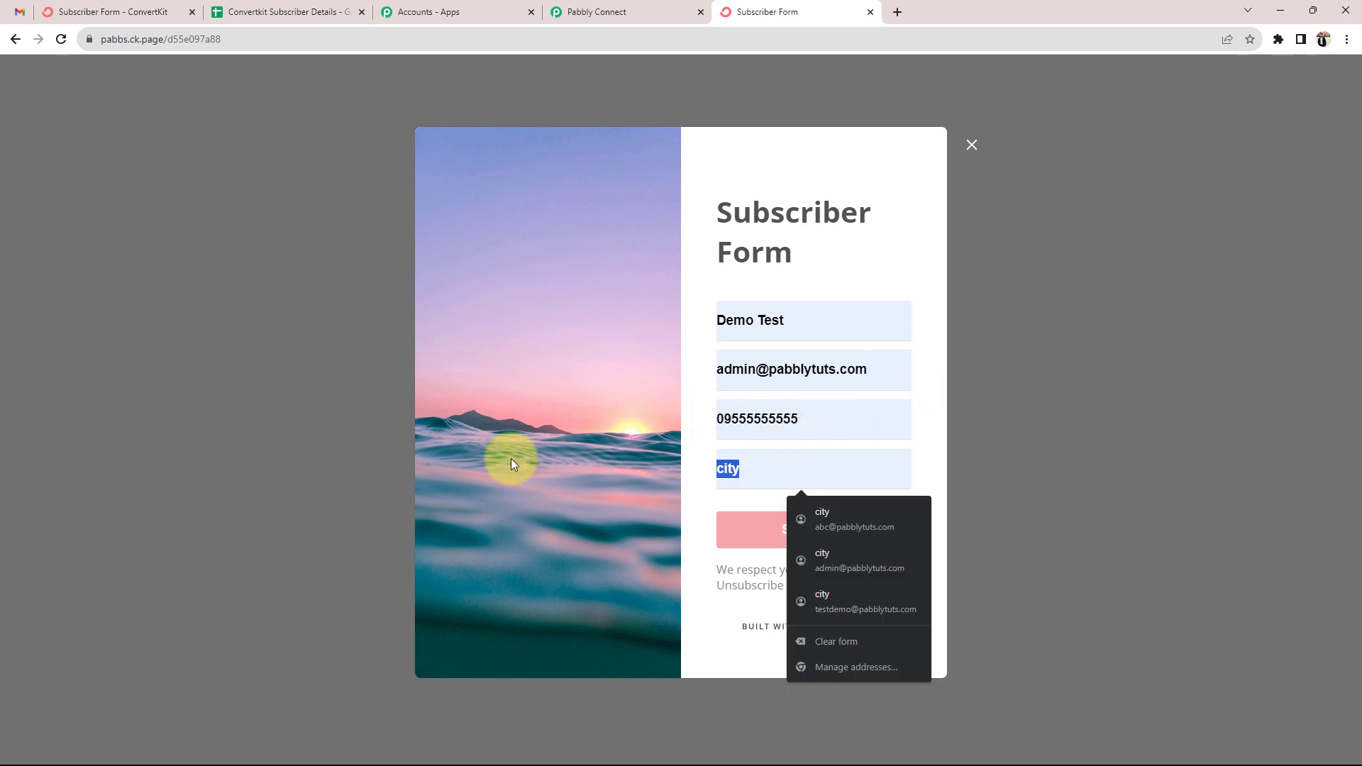
text(Indore)
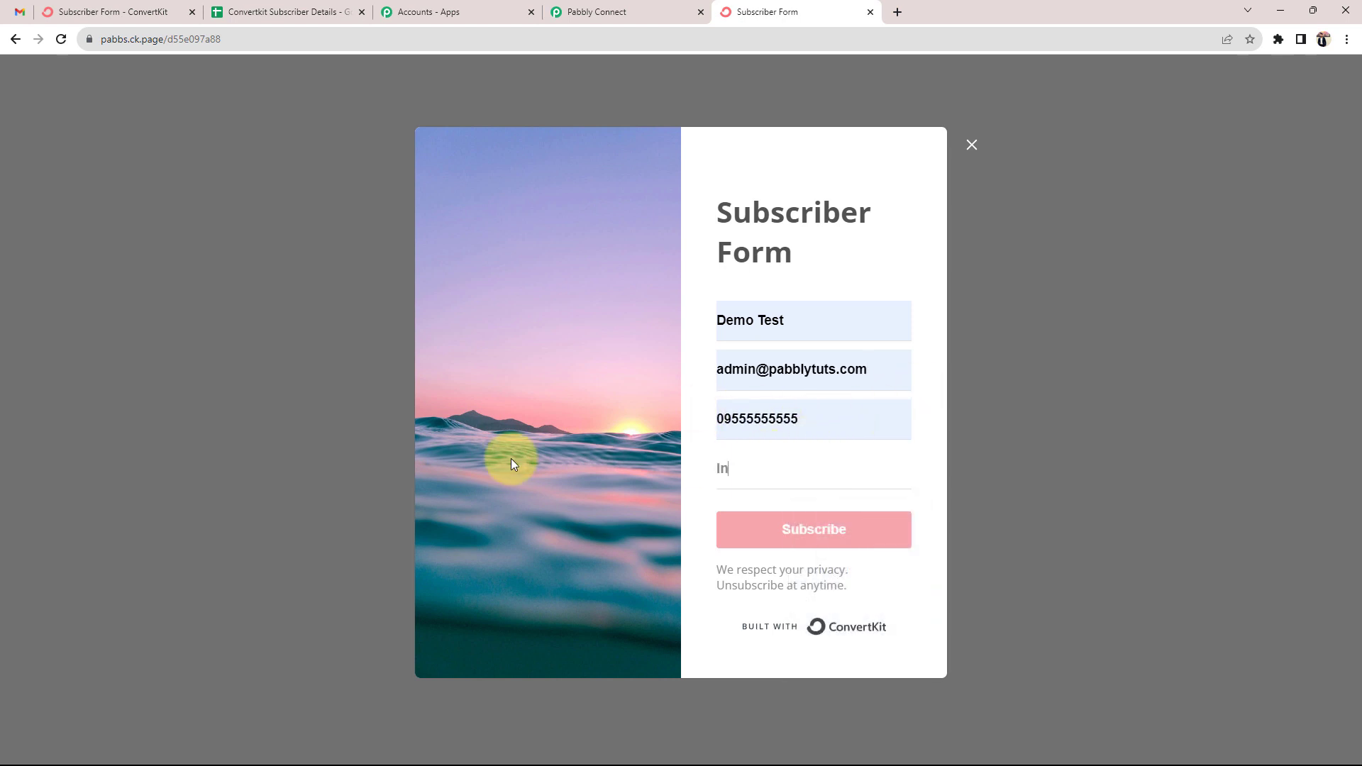
click(789, 542)
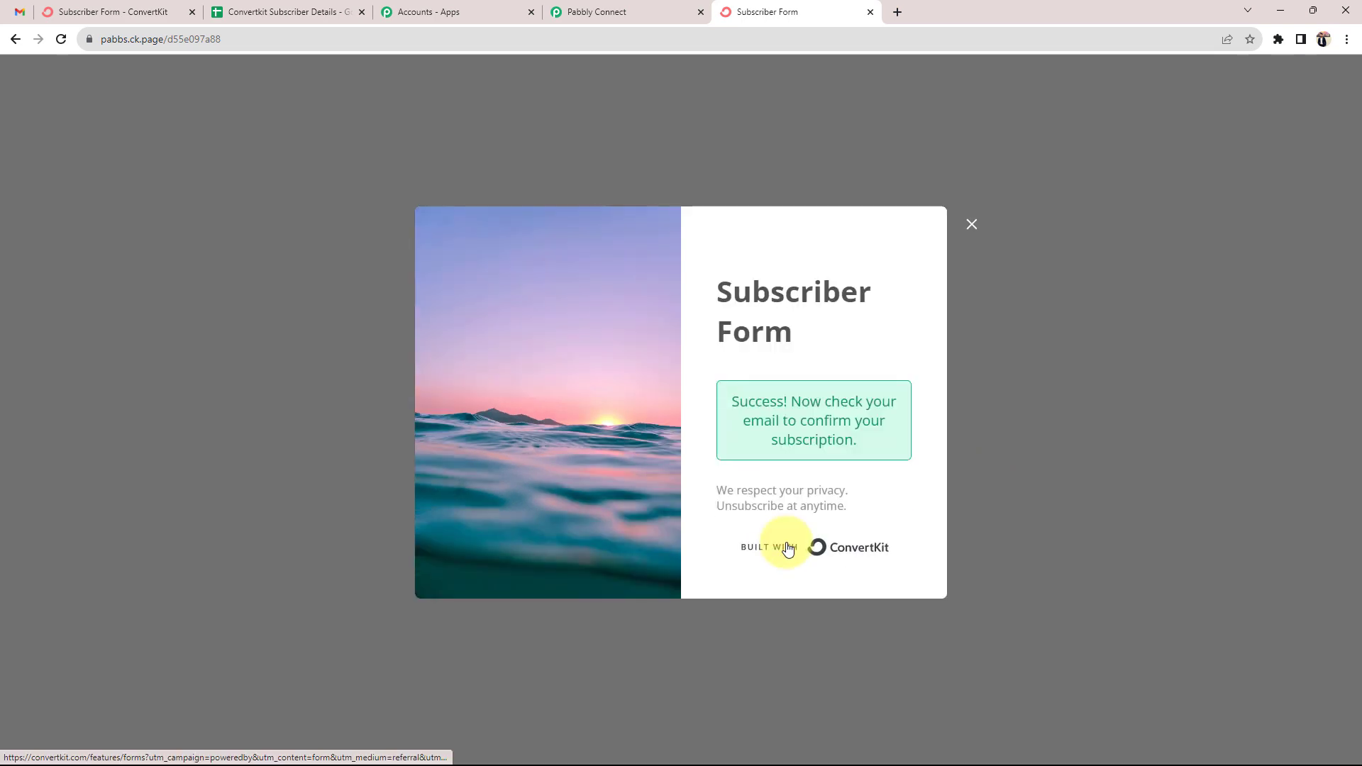
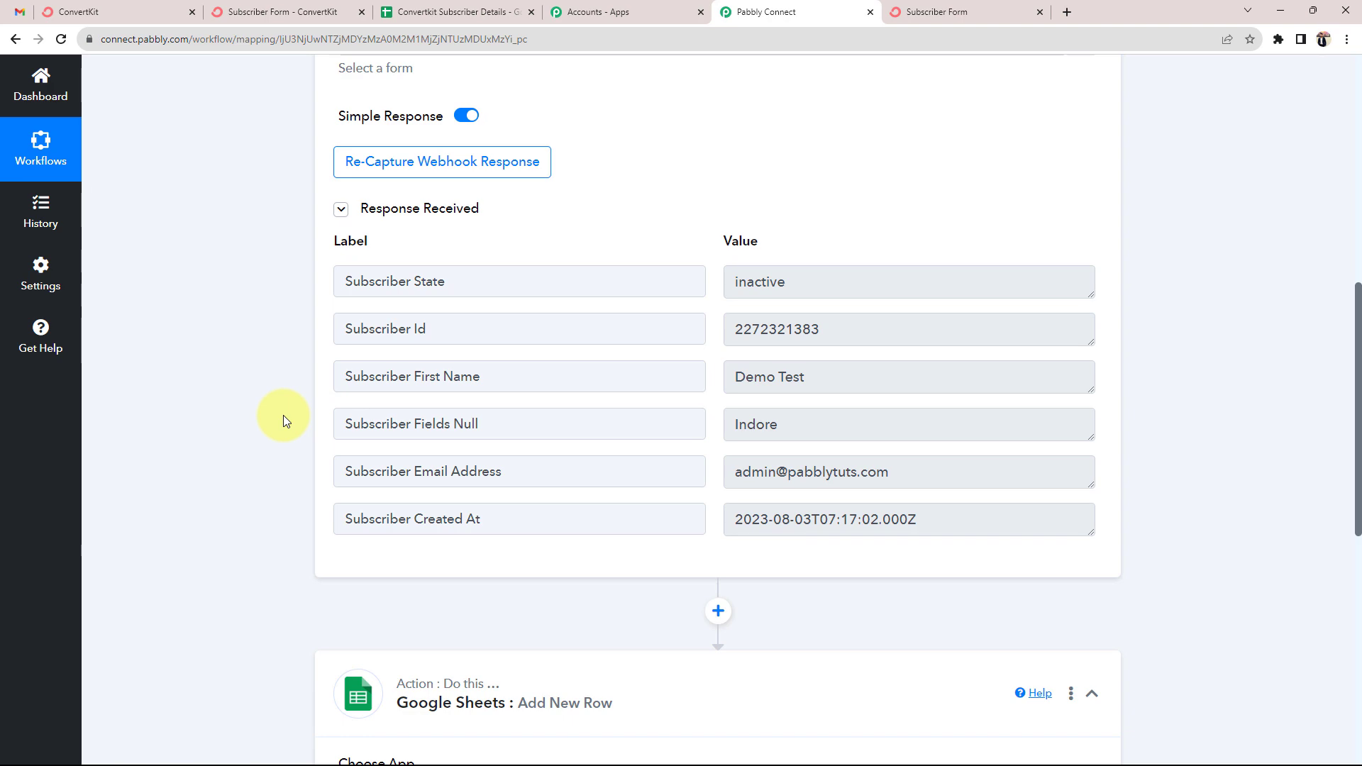
Scroll back up through the ConvertKit trigger's captured subscriber response
scroll(283, 415, up, 10)
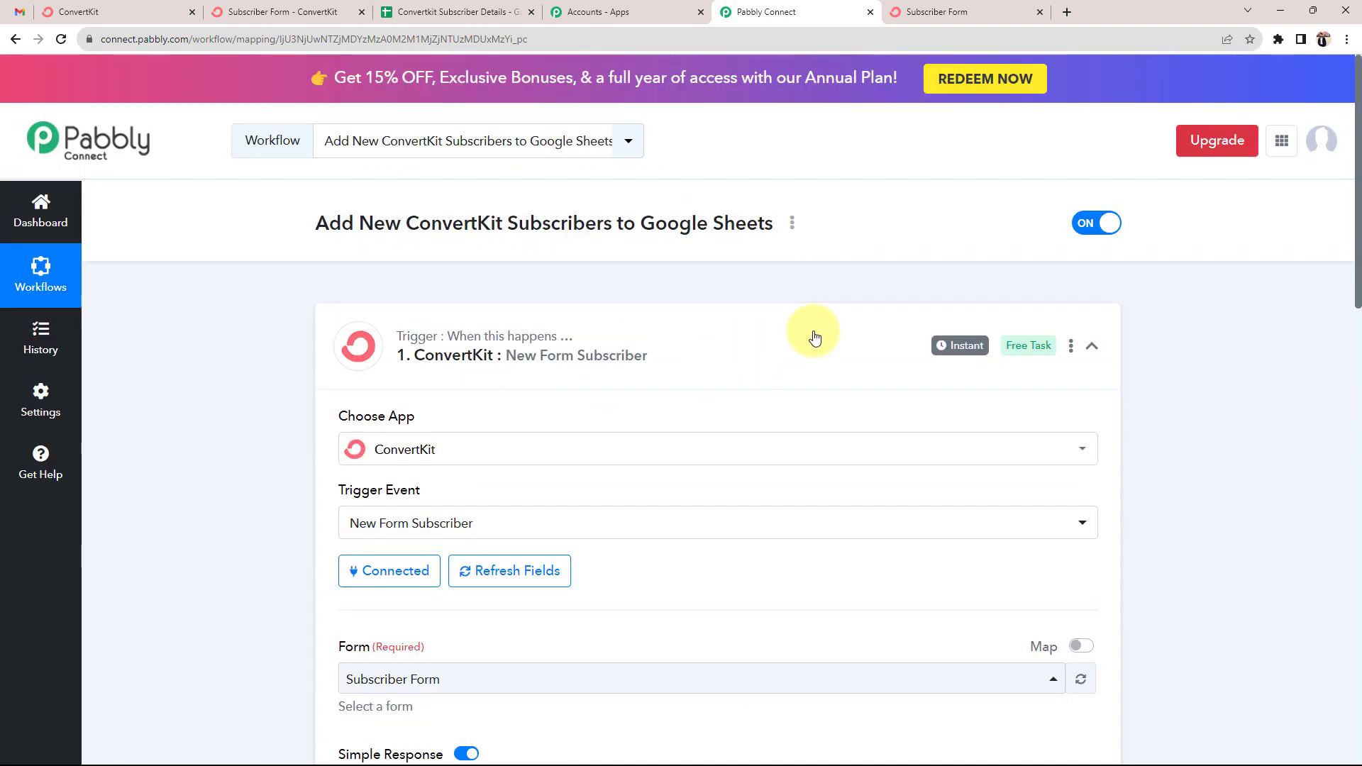
Collapse the ConvertKit trigger and authorise a new Google account for the Add New Row action
click(727, 338)
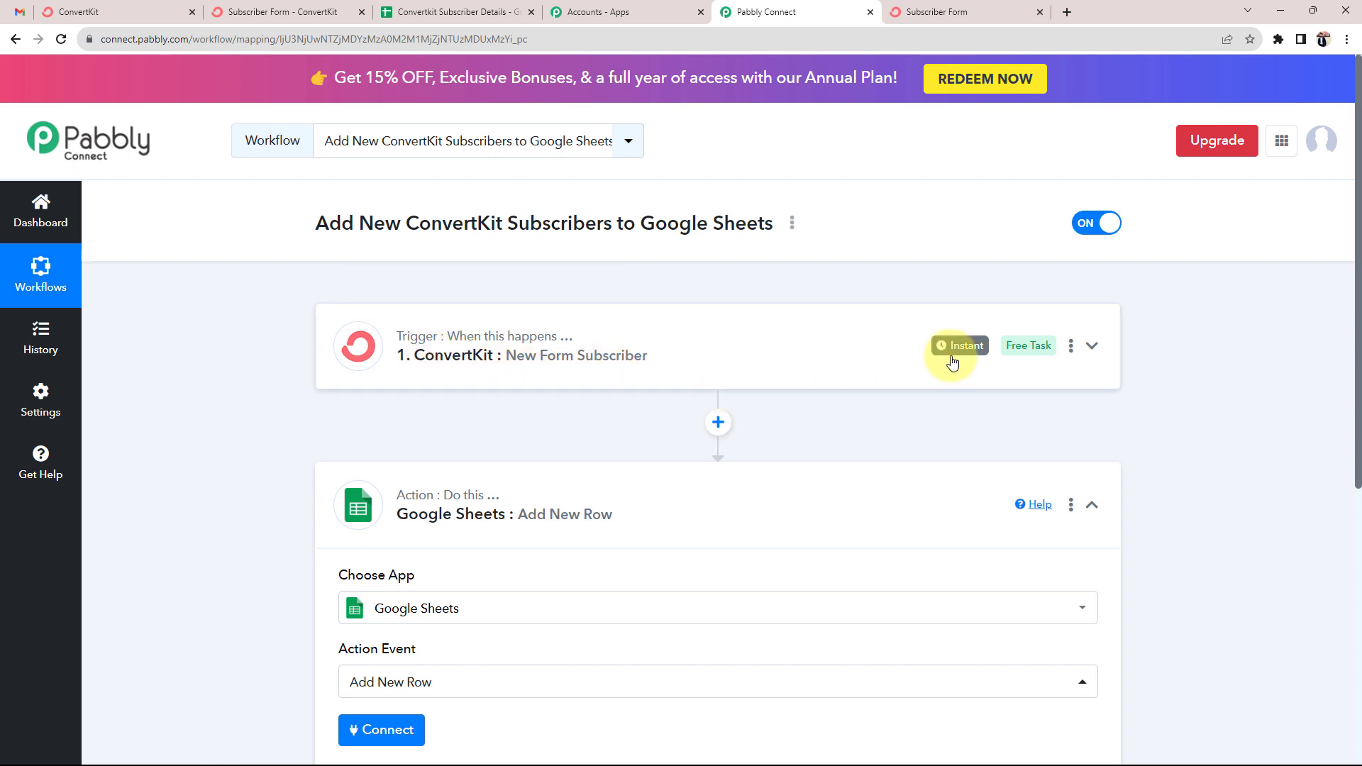
scroll(210, 382, down, 3)
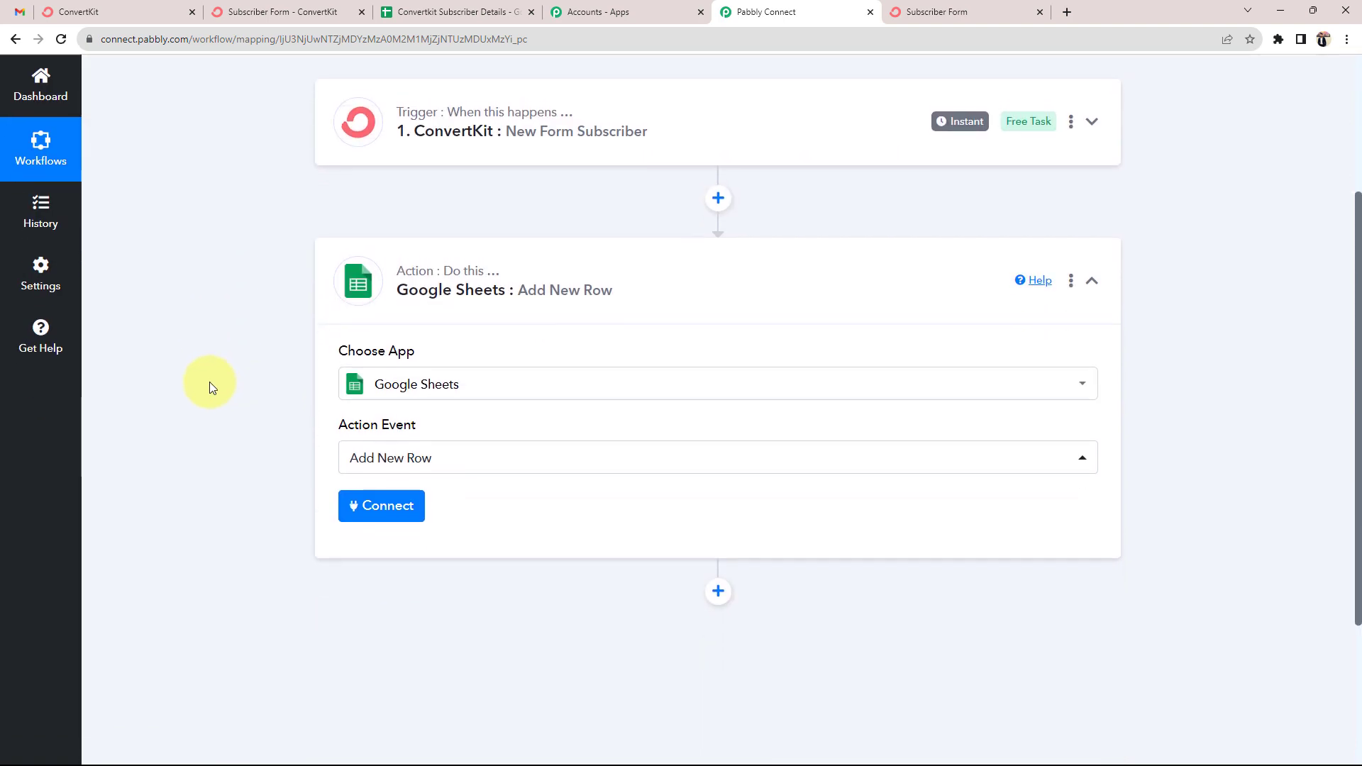
scroll(210, 382, down, 3)
click(366, 305)
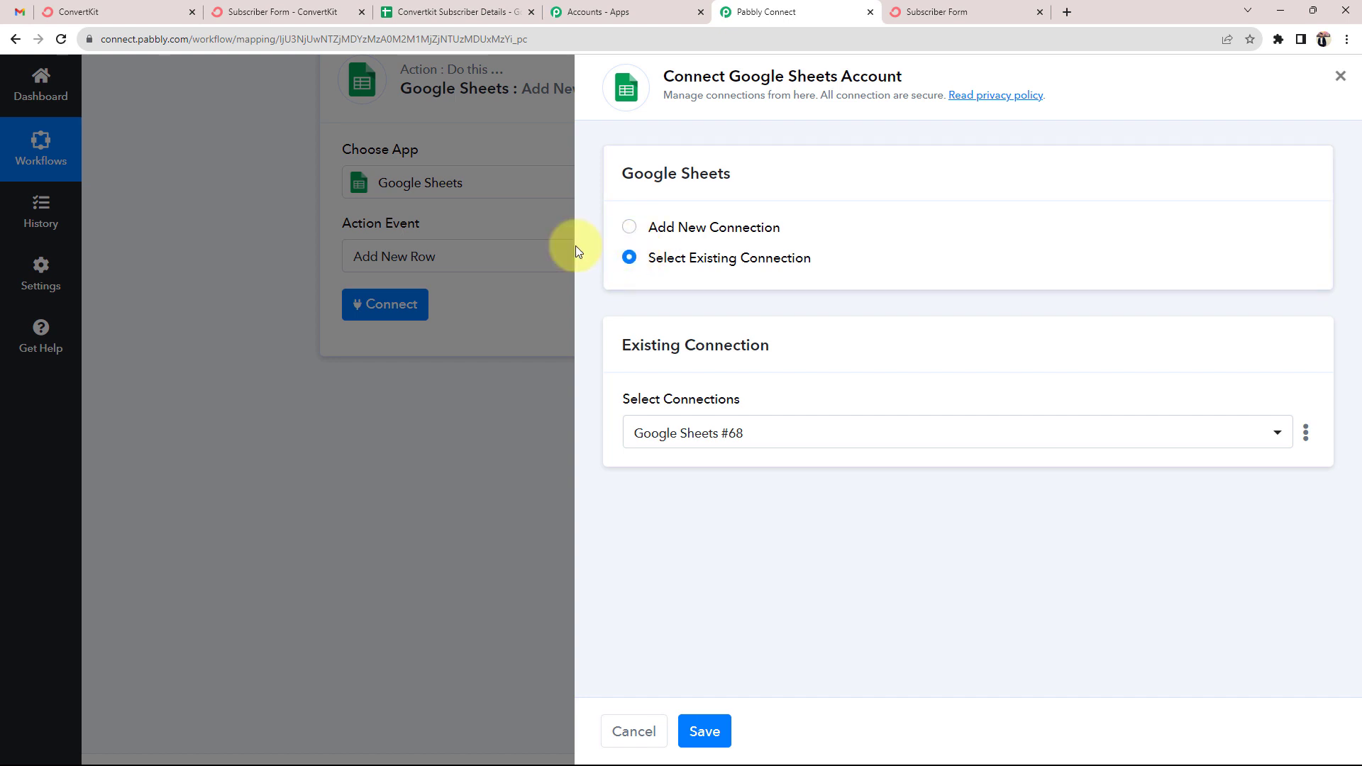
click(629, 227)
click(794, 418)
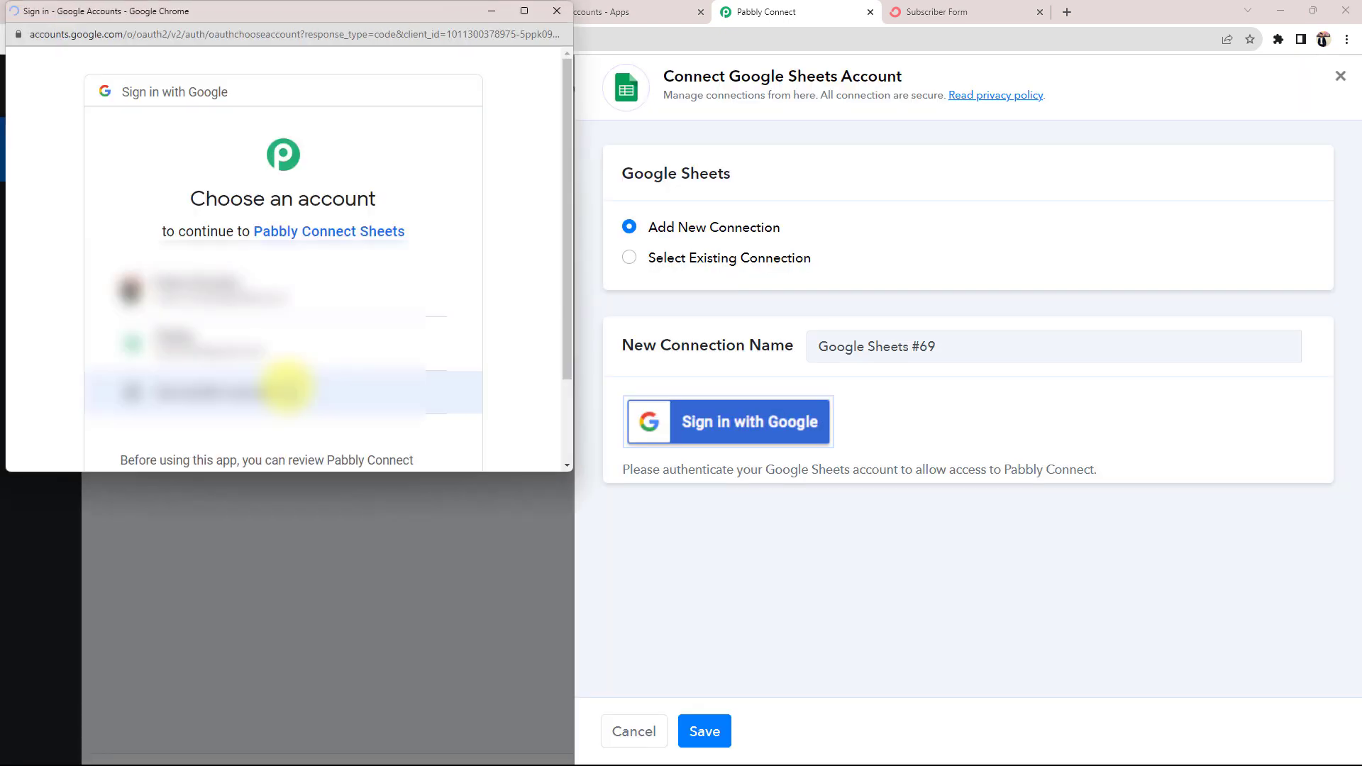
click(183, 292)
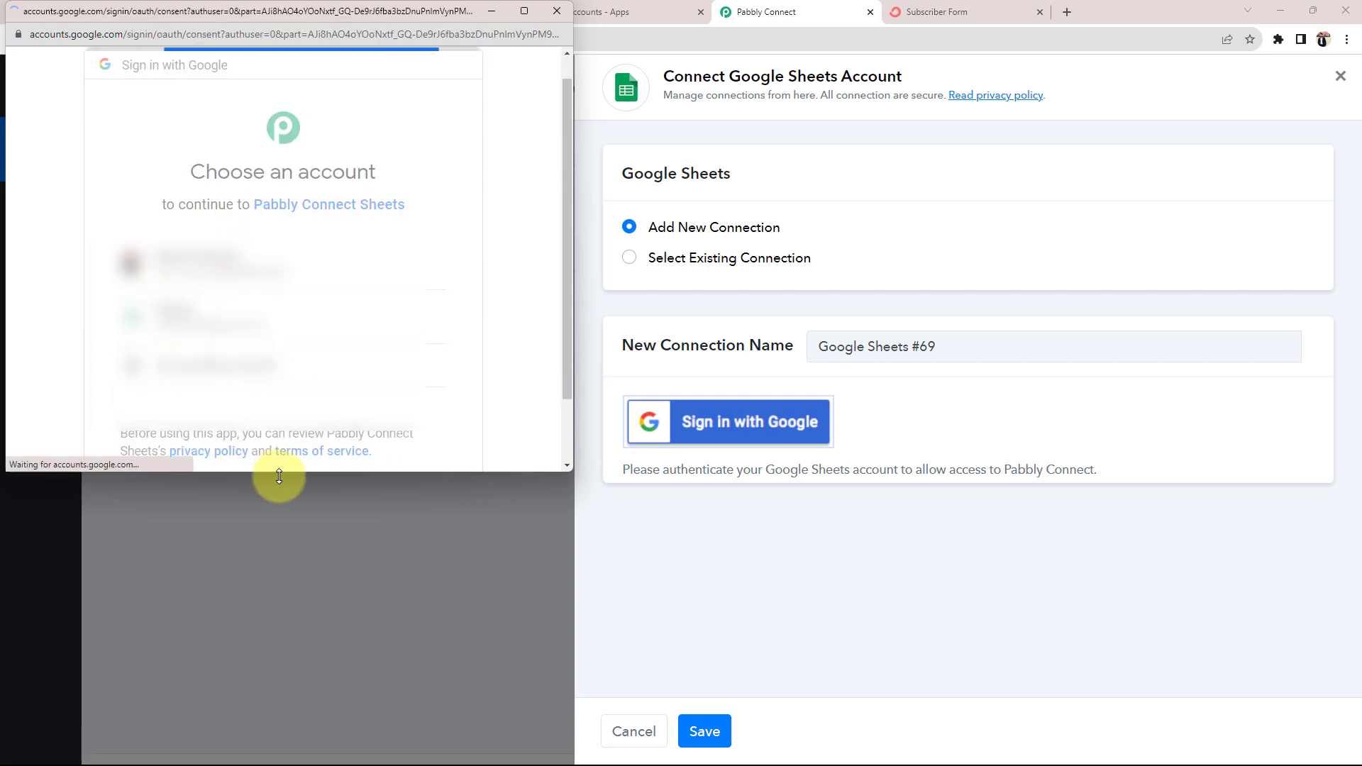
scroll(477, 295, down, 5)
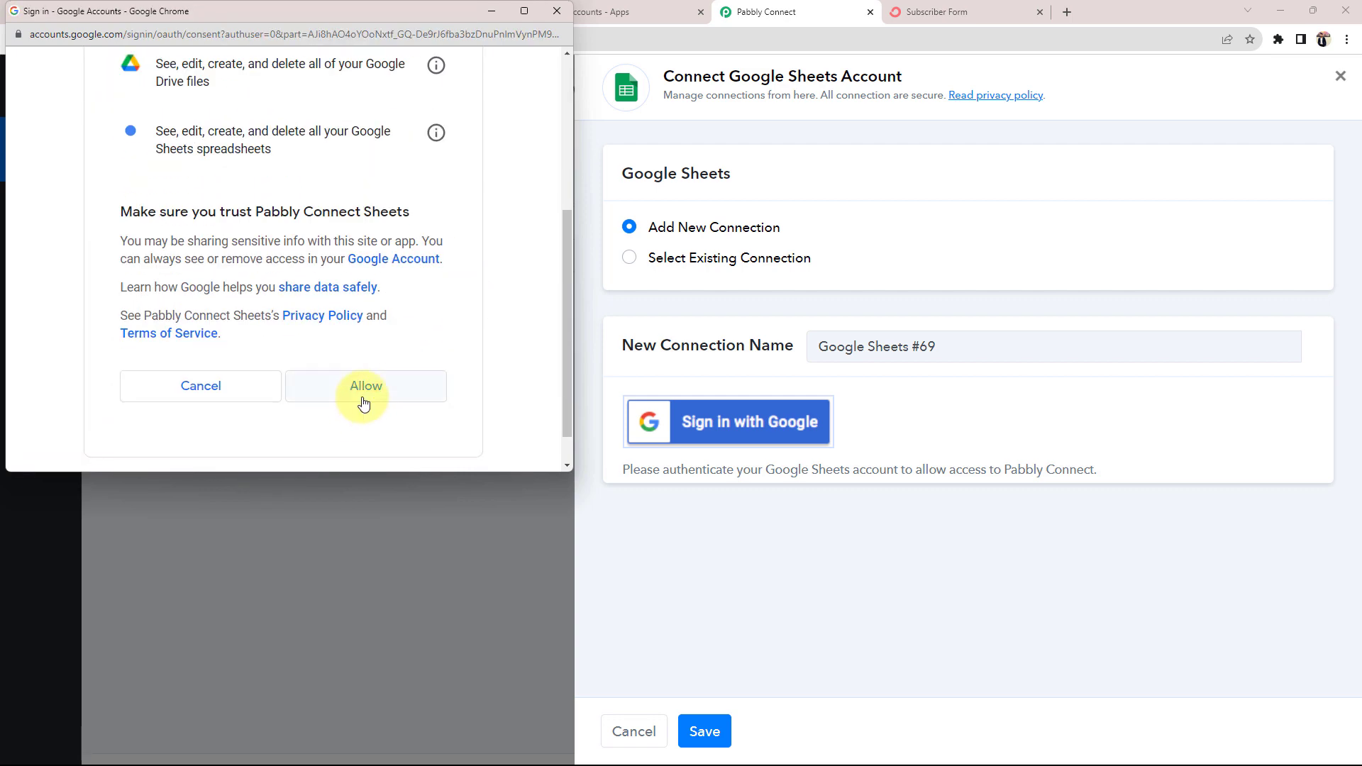
click(363, 401)
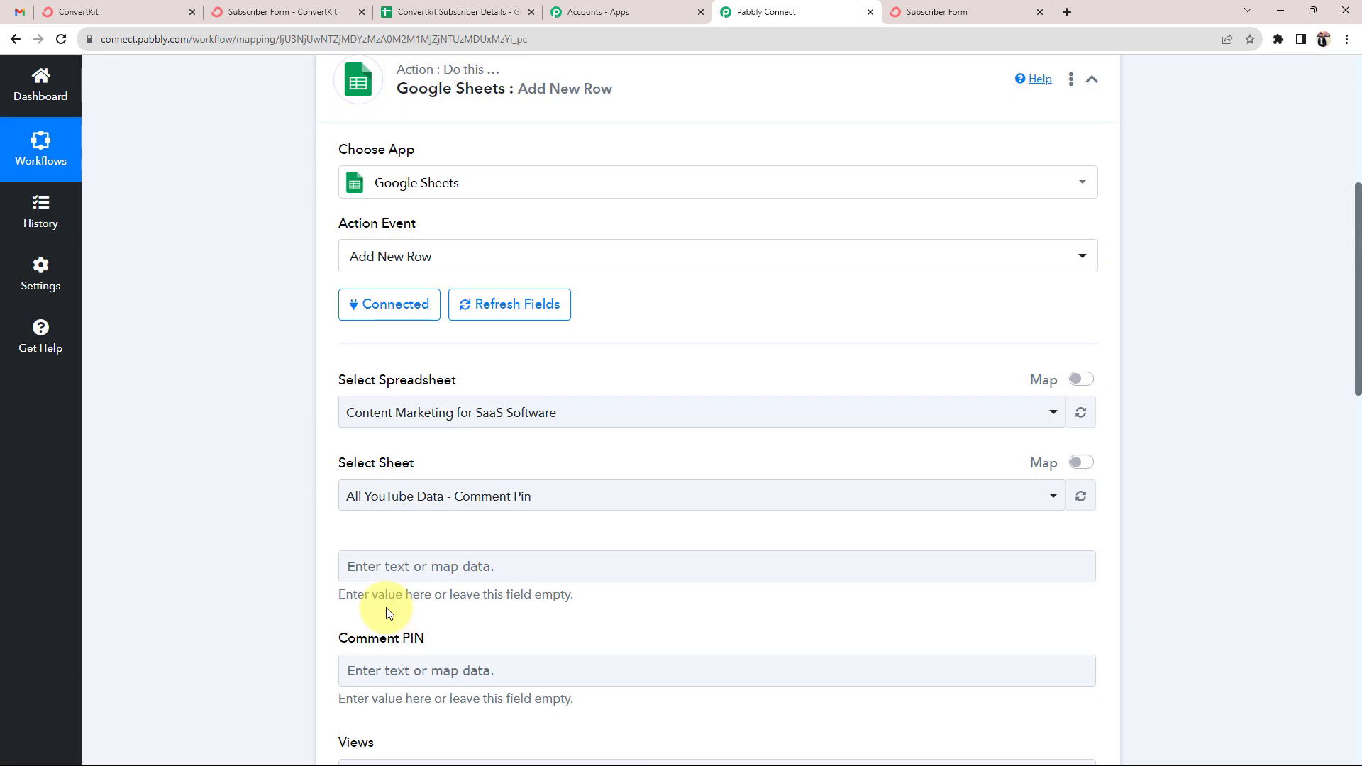
Check the Convertkit Subscriber Details spreadsheet's full title in its Google Sheets tab
click(496, 12)
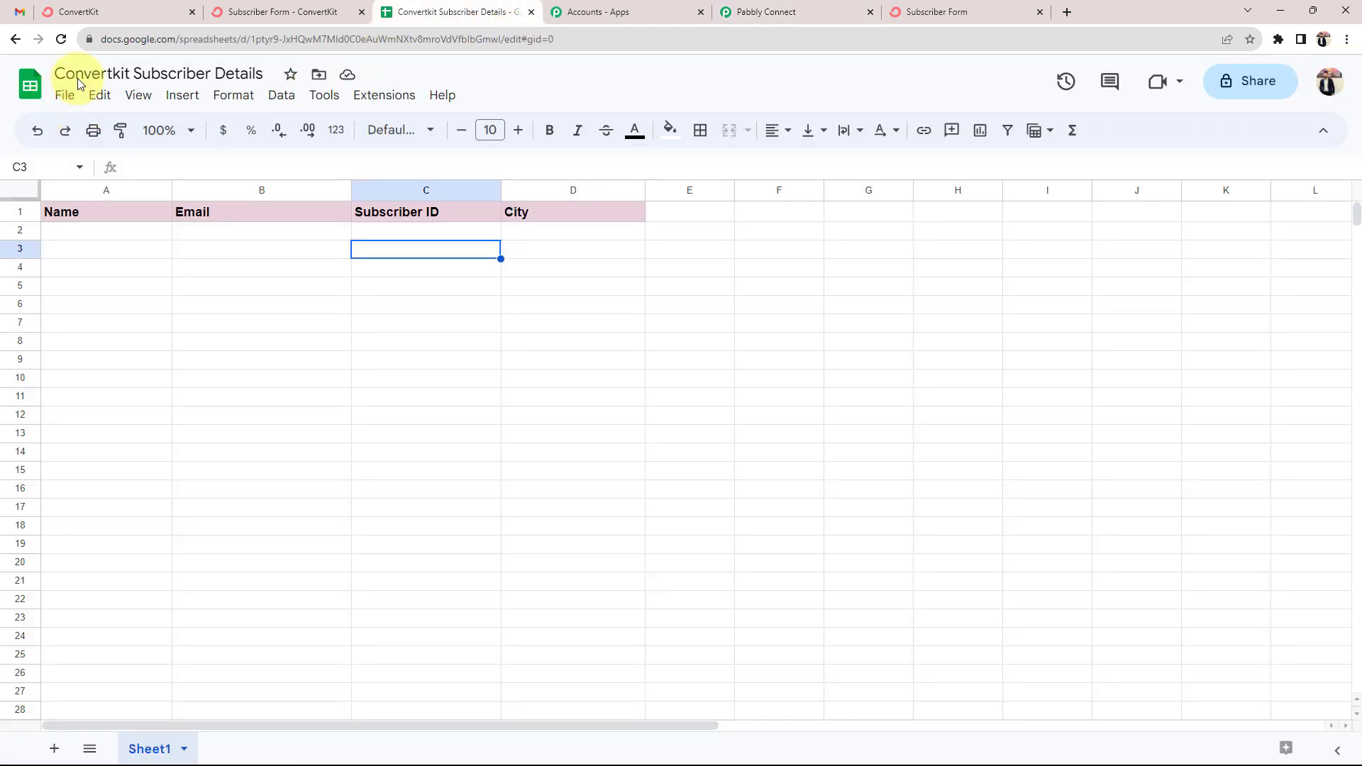
drag(262, 71, 67, 79)
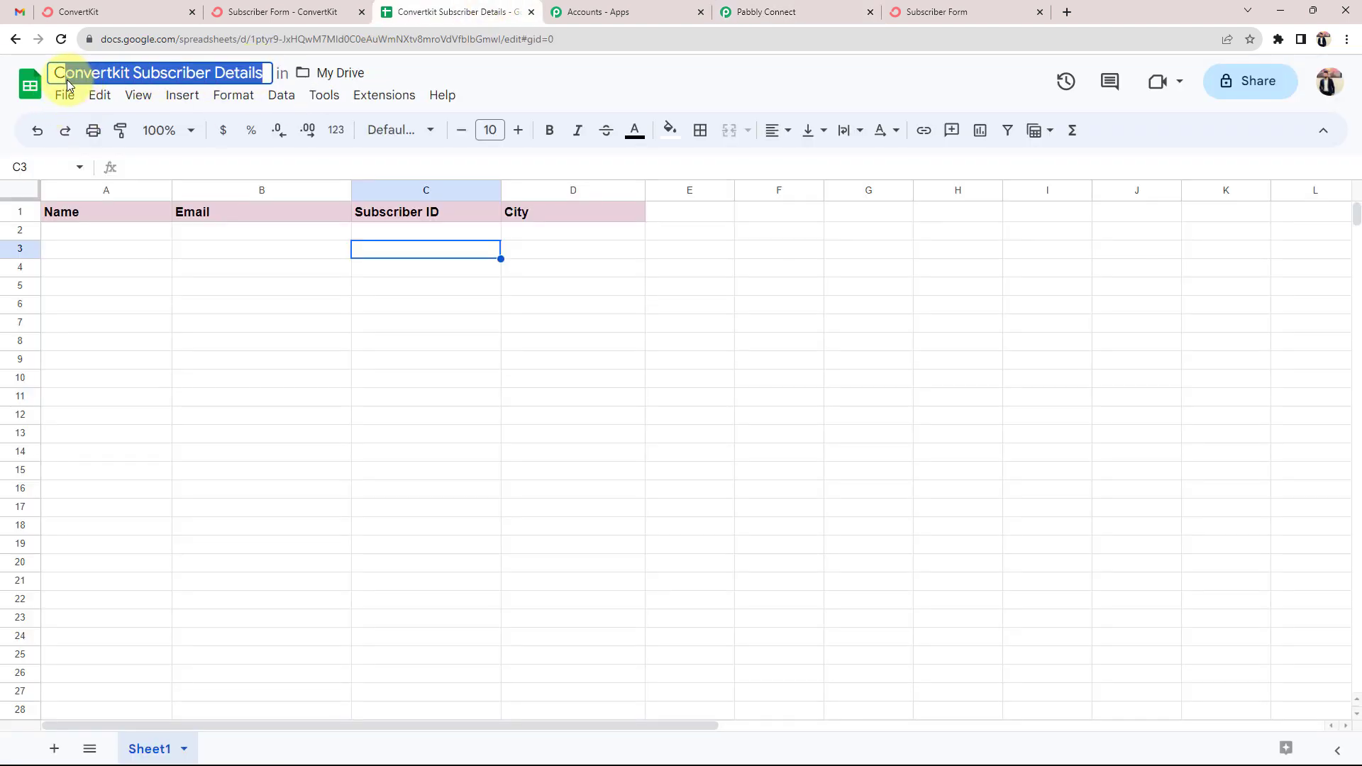
click(166, 418)
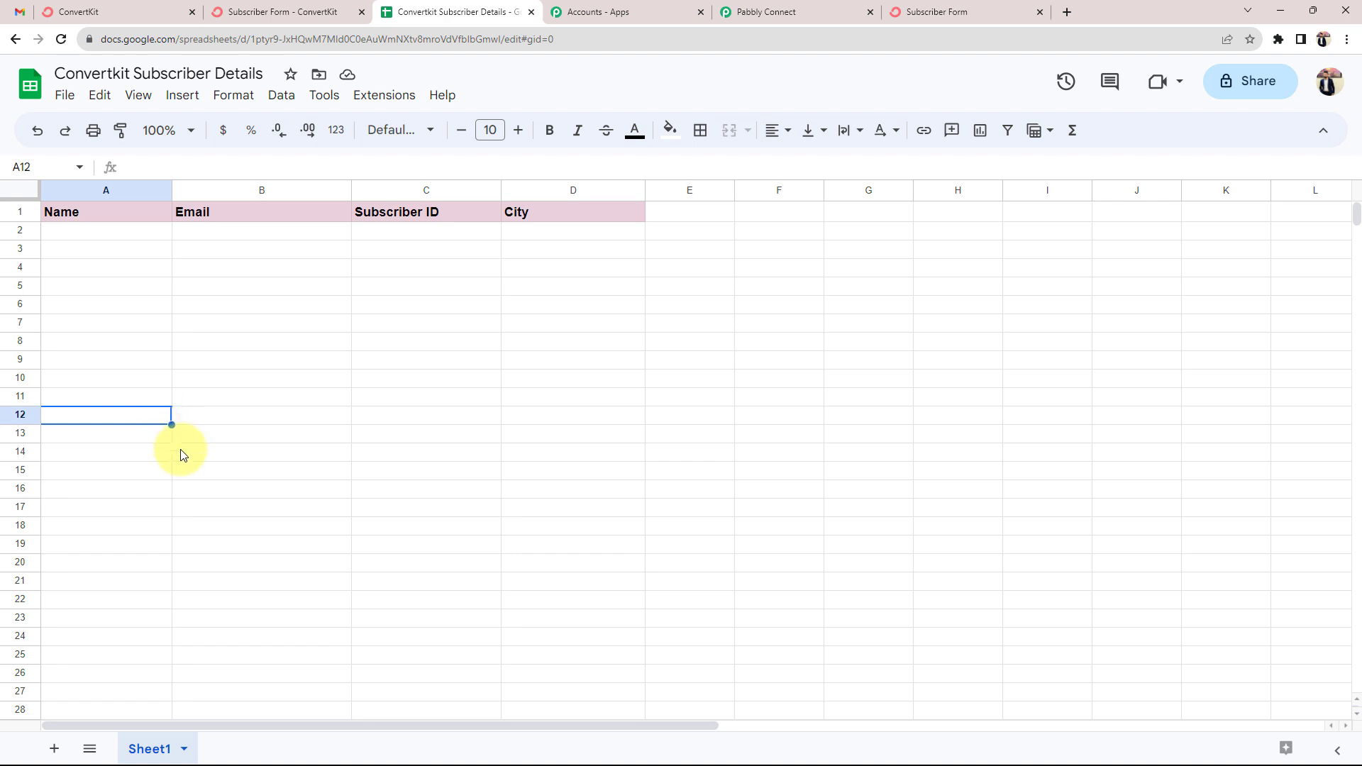
click(768, 10)
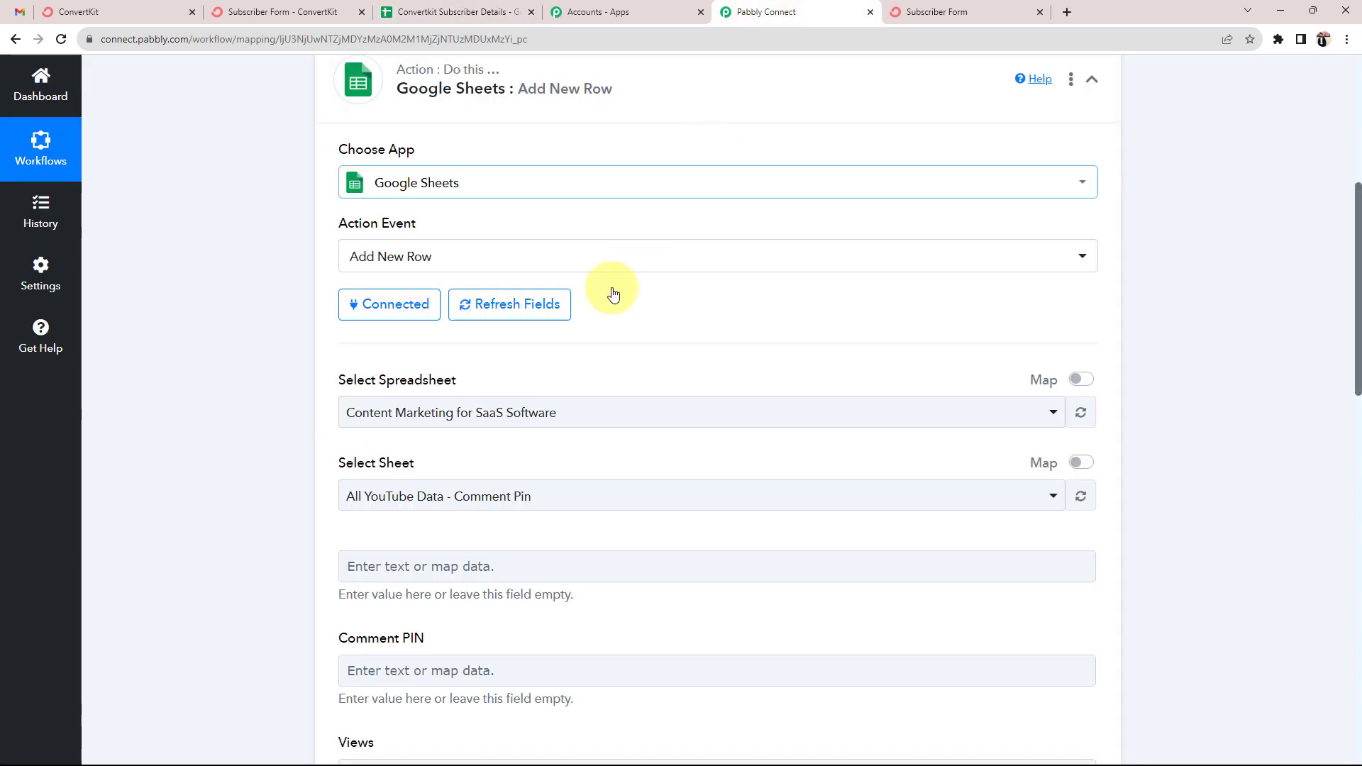
Select the Convertkit Subscriber Details spreadsheet with Sheet1, confirming its Name, Email, Subscriber ID, City headers
click(376, 413)
click(396, 530)
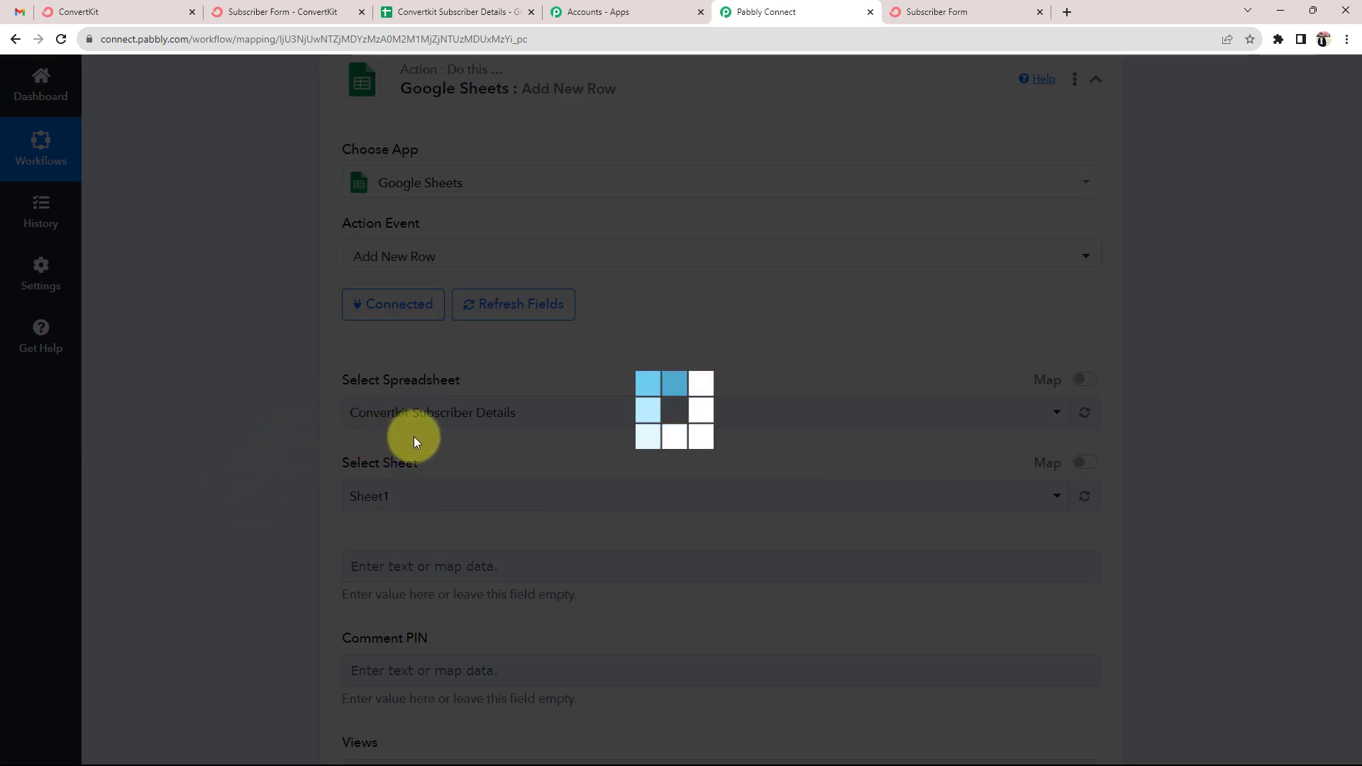
scroll(414, 436, down, 1)
scroll(270, 397, down, 1)
scroll(271, 398, down, 1)
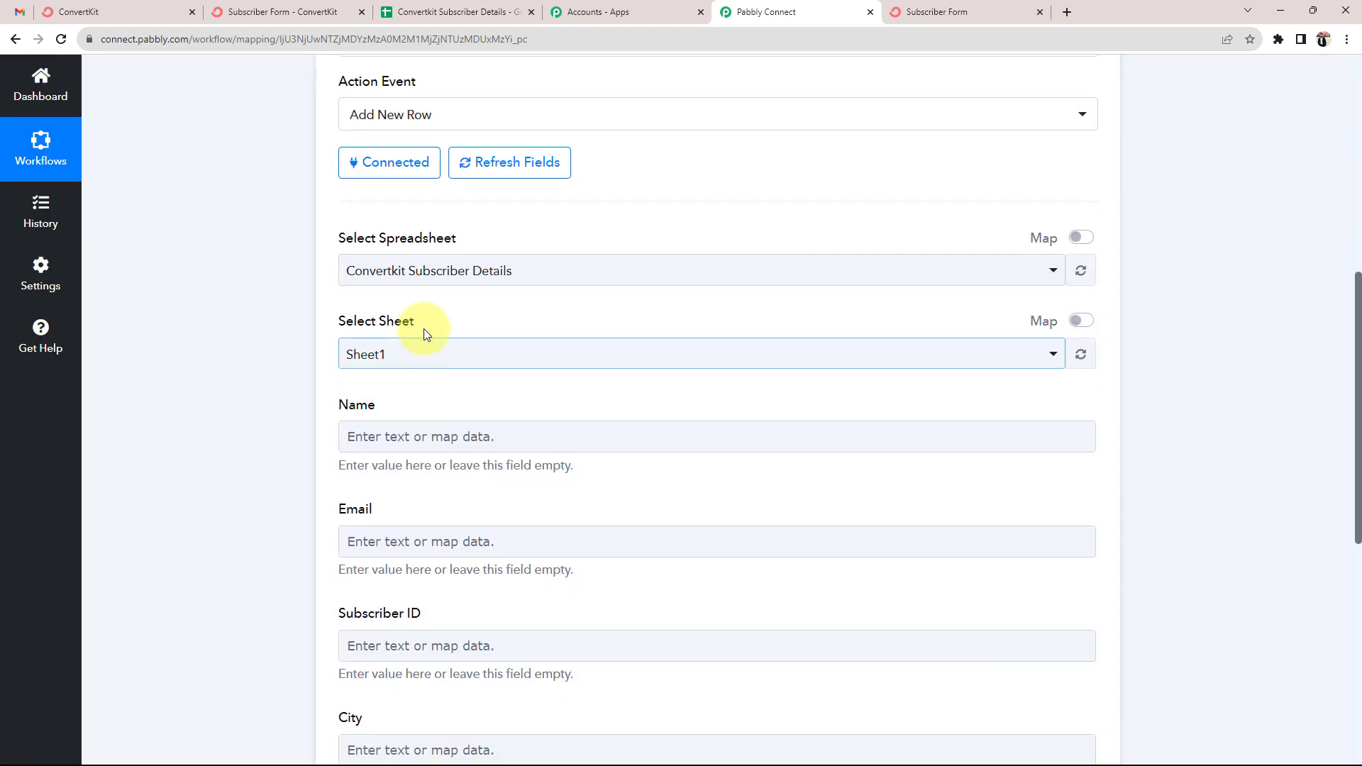
drag(419, 326, 319, 329)
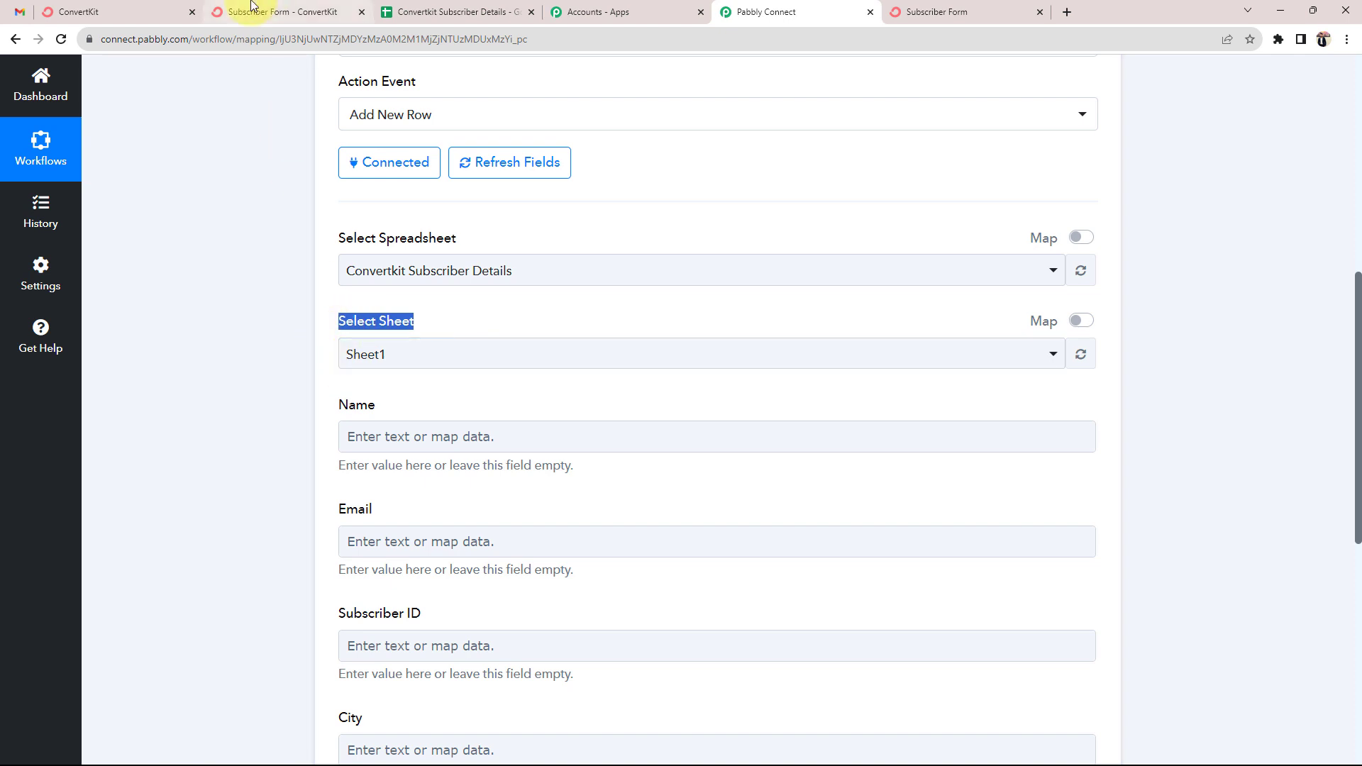
click(457, 12)
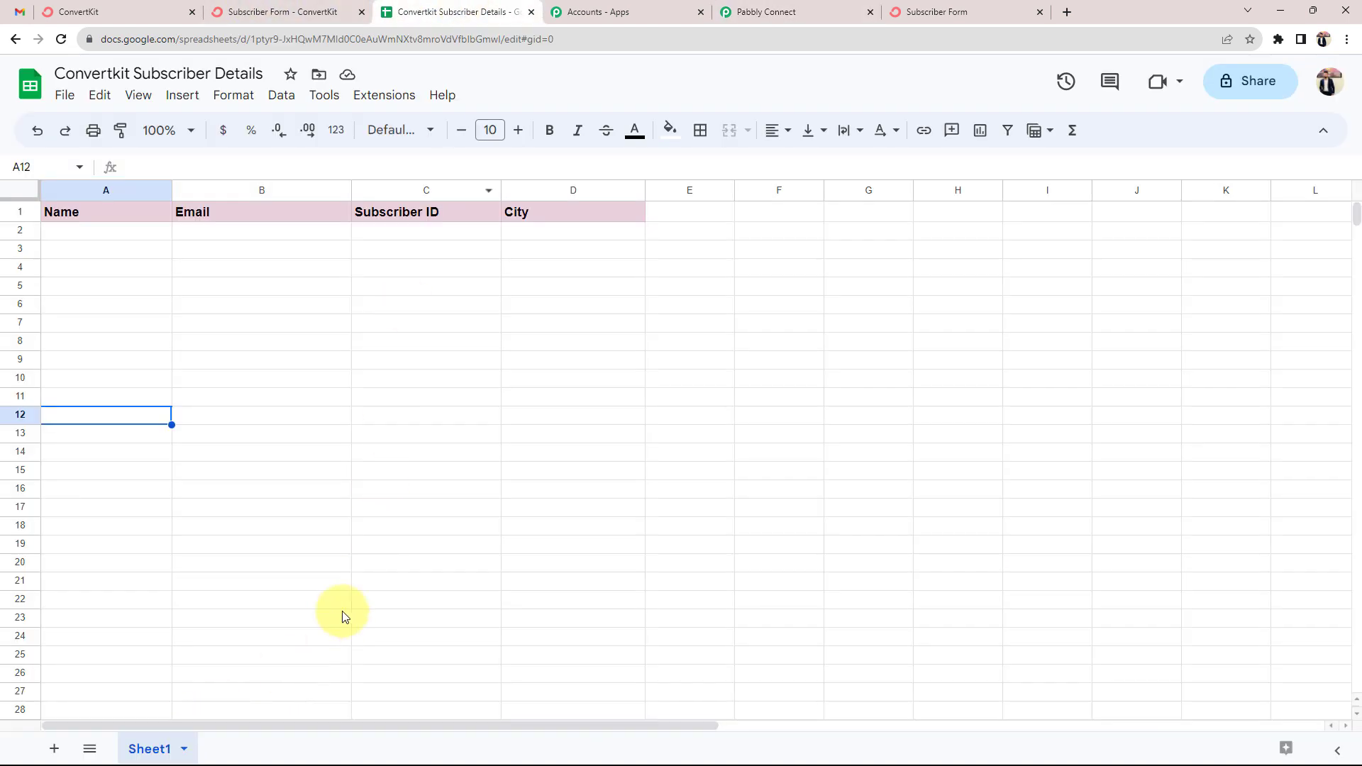
click(731, 7)
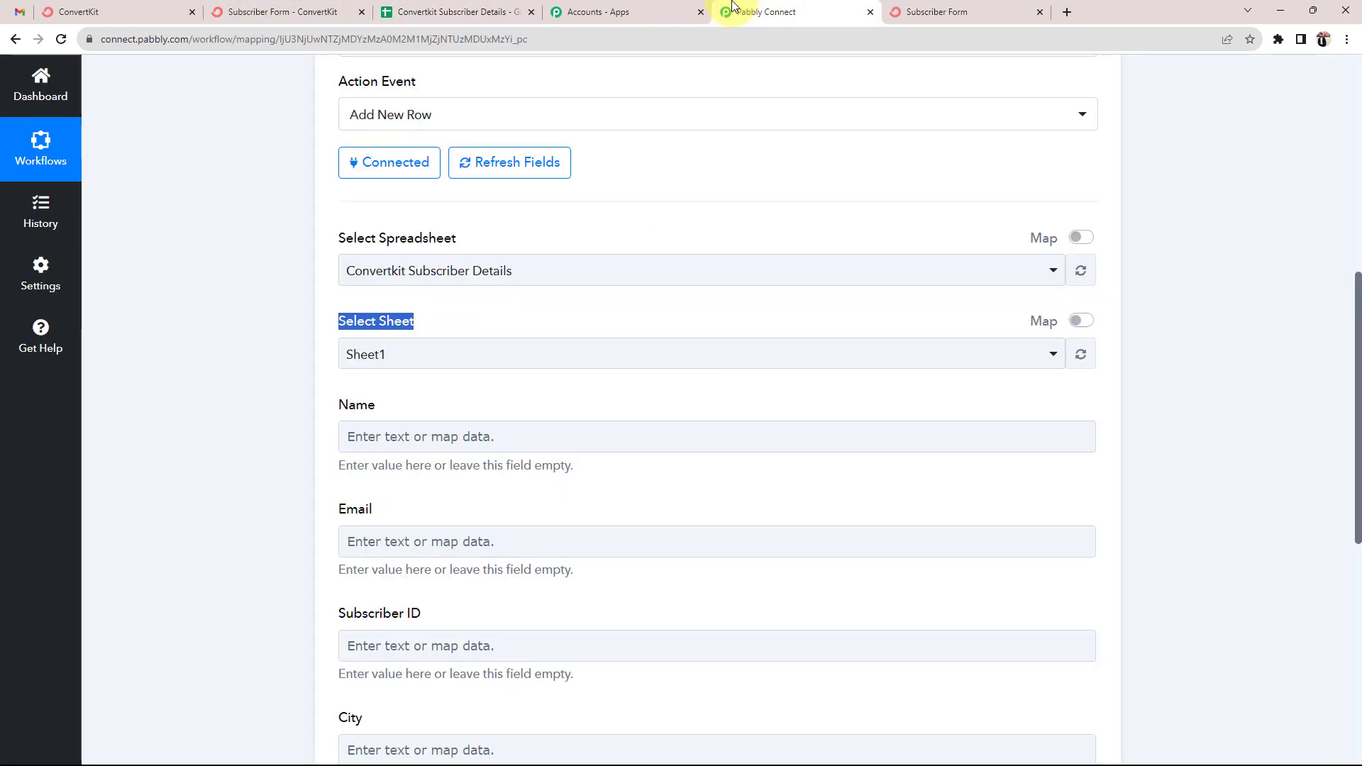
click(241, 368)
scroll(232, 502, down, 2)
click(375, 400)
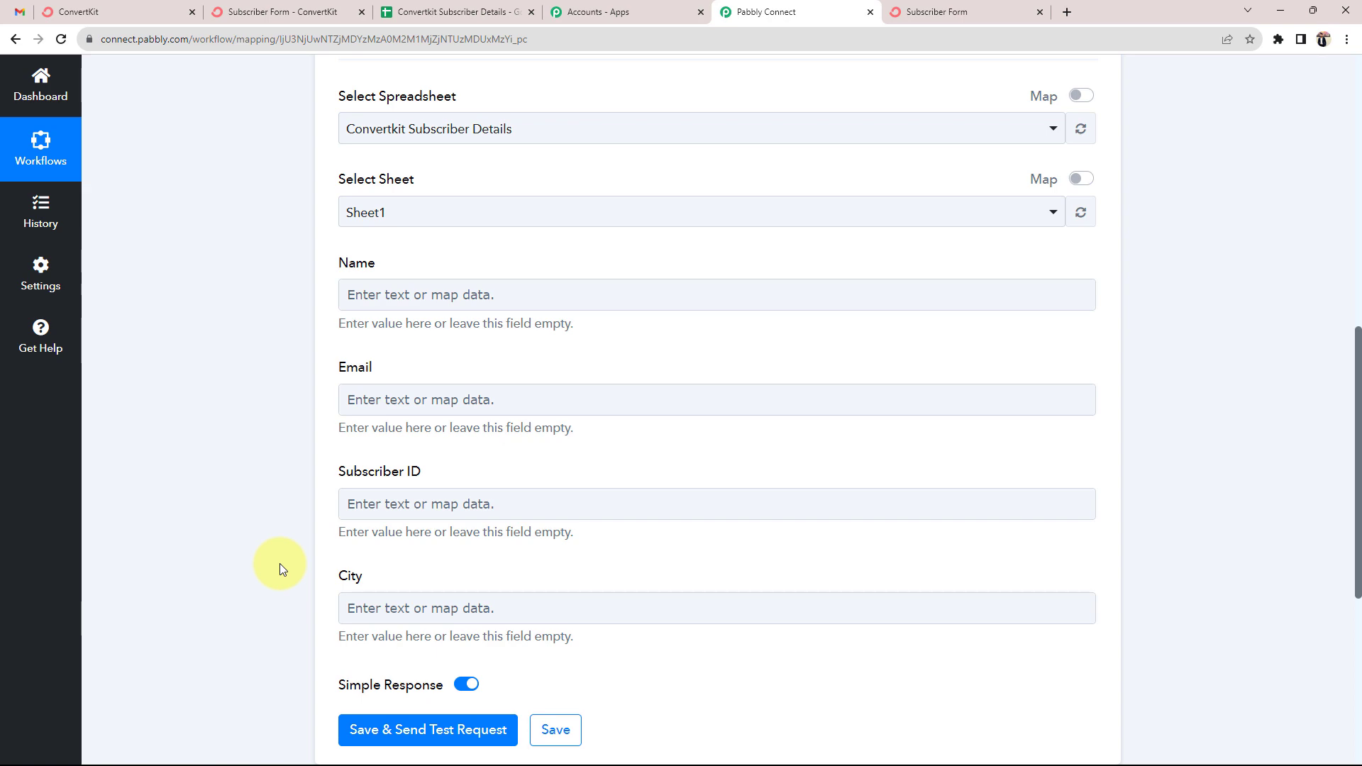
Expand the ConvertKit trigger to review the captured subscriber's name, then return to the Name field
scroll(280, 563, up, 10)
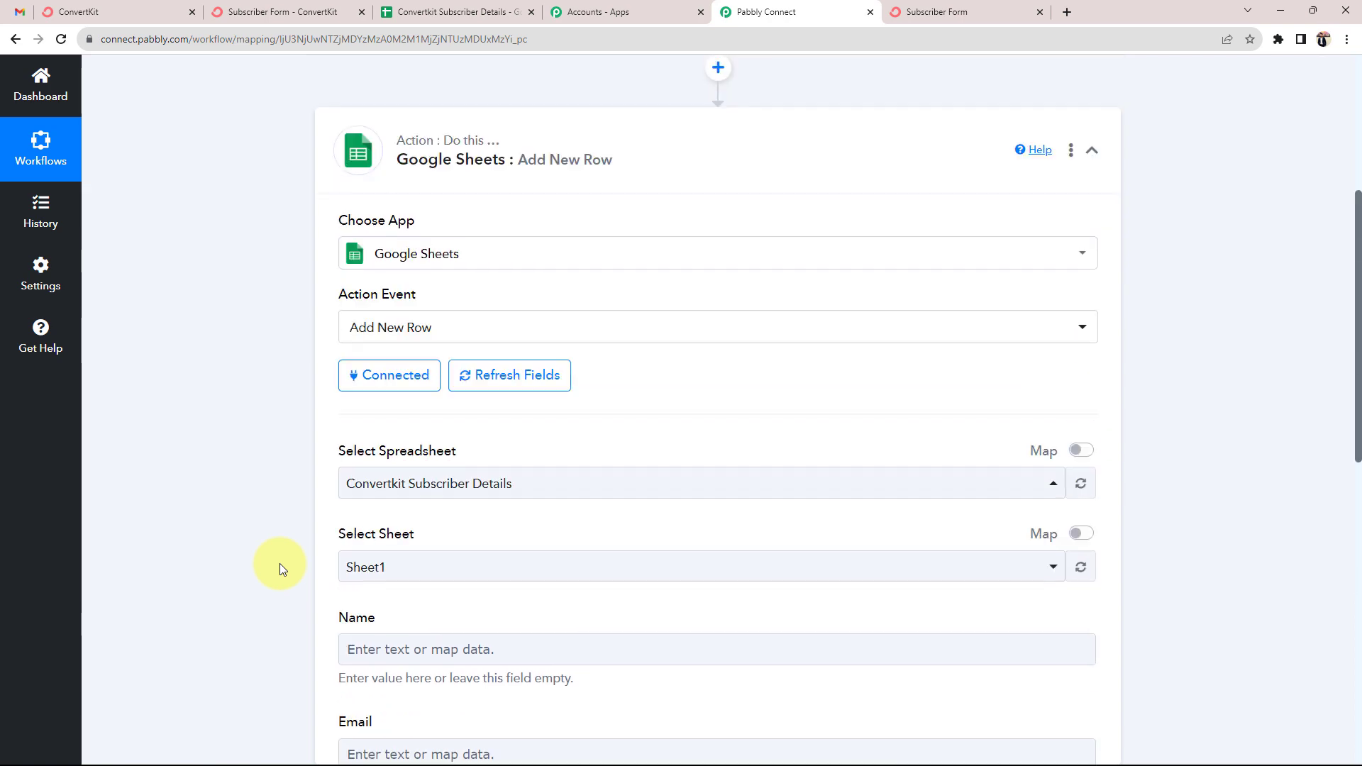
click(471, 381)
scroll(253, 471, down, 8)
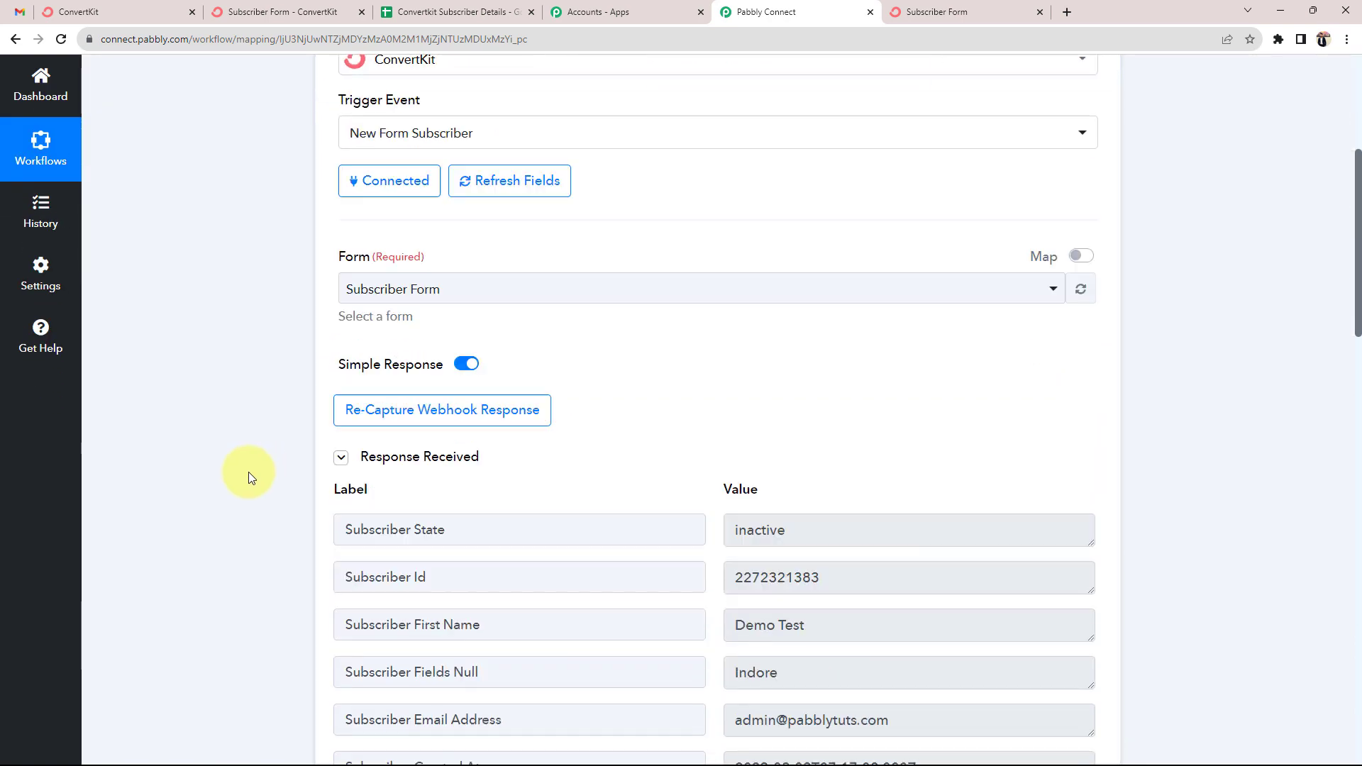
click(848, 370)
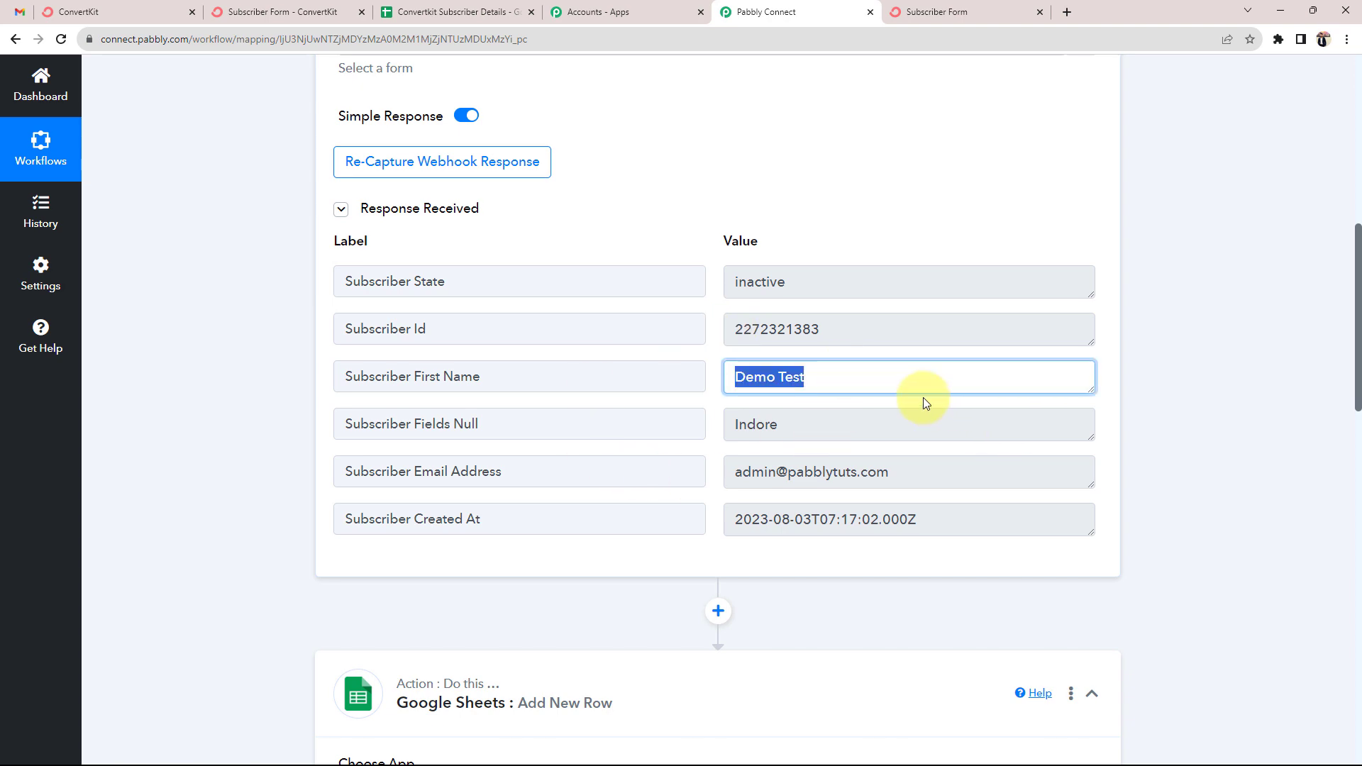
scroll(447, 461, down, 7)
scroll(447, 474, down, 5)
click(386, 339)
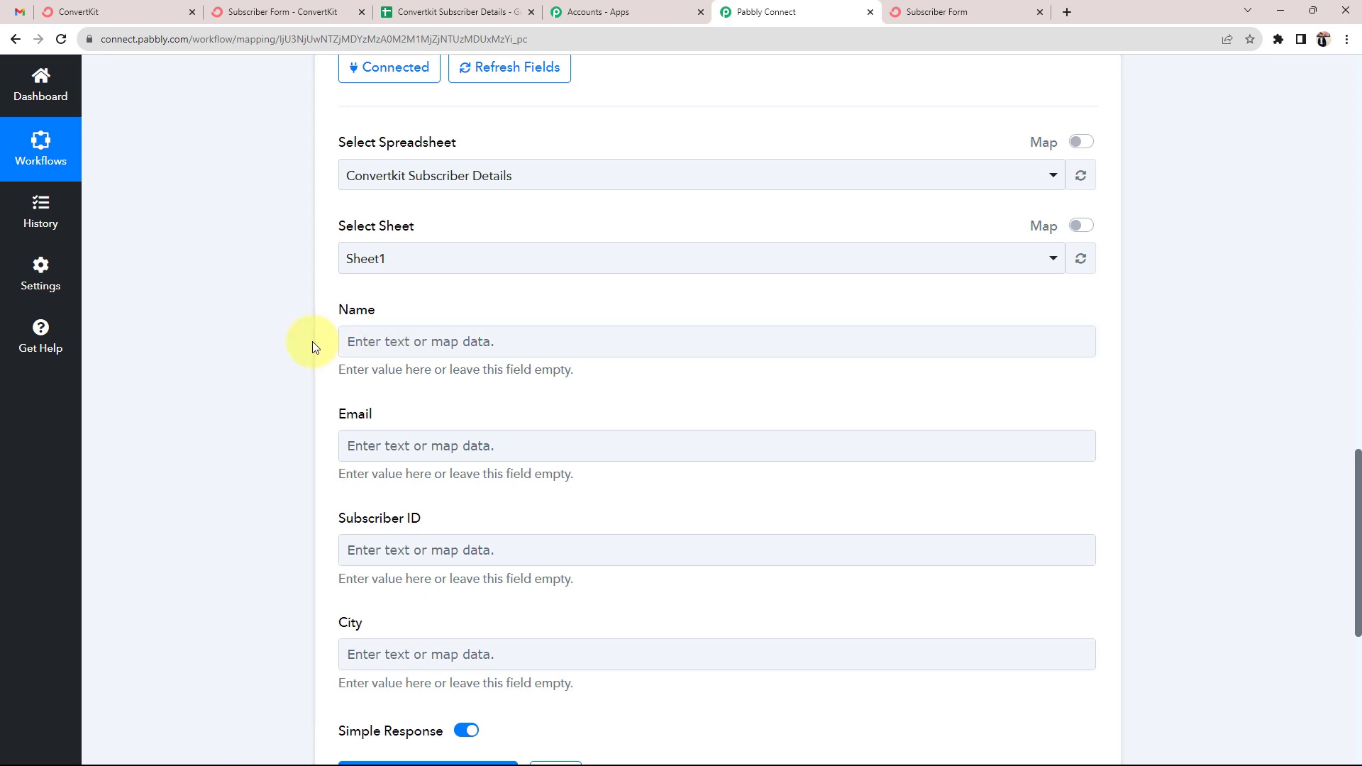
Map Name to the subscriber's First Name and Email to Email Address
click(402, 342)
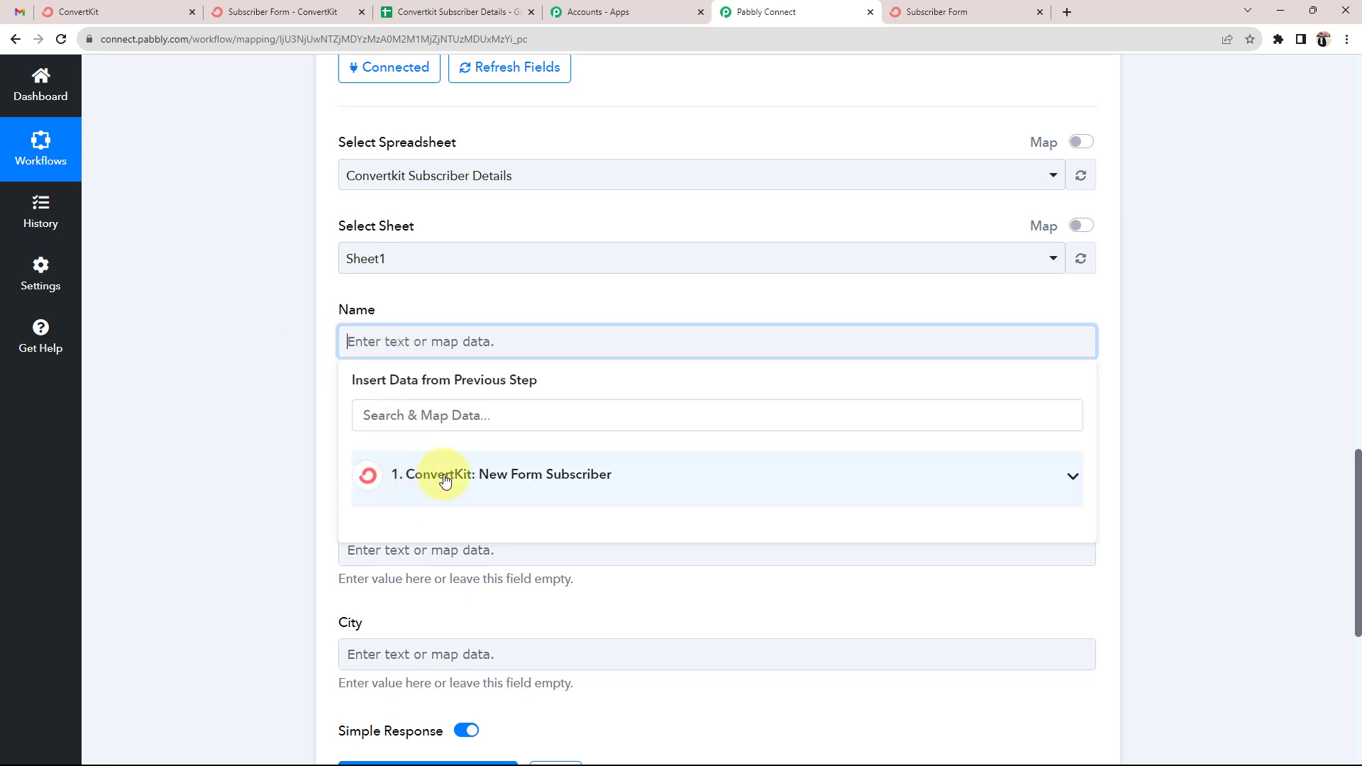
click(1033, 473)
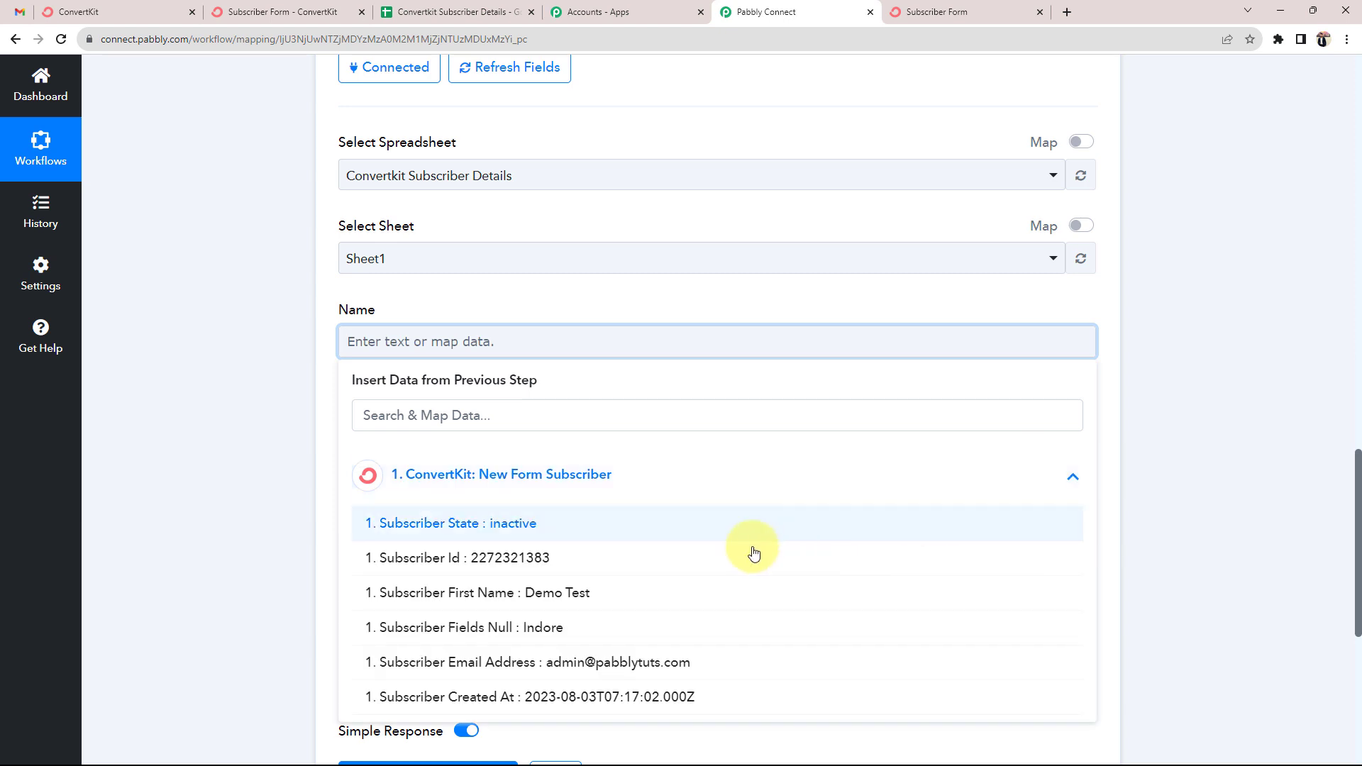
click(614, 594)
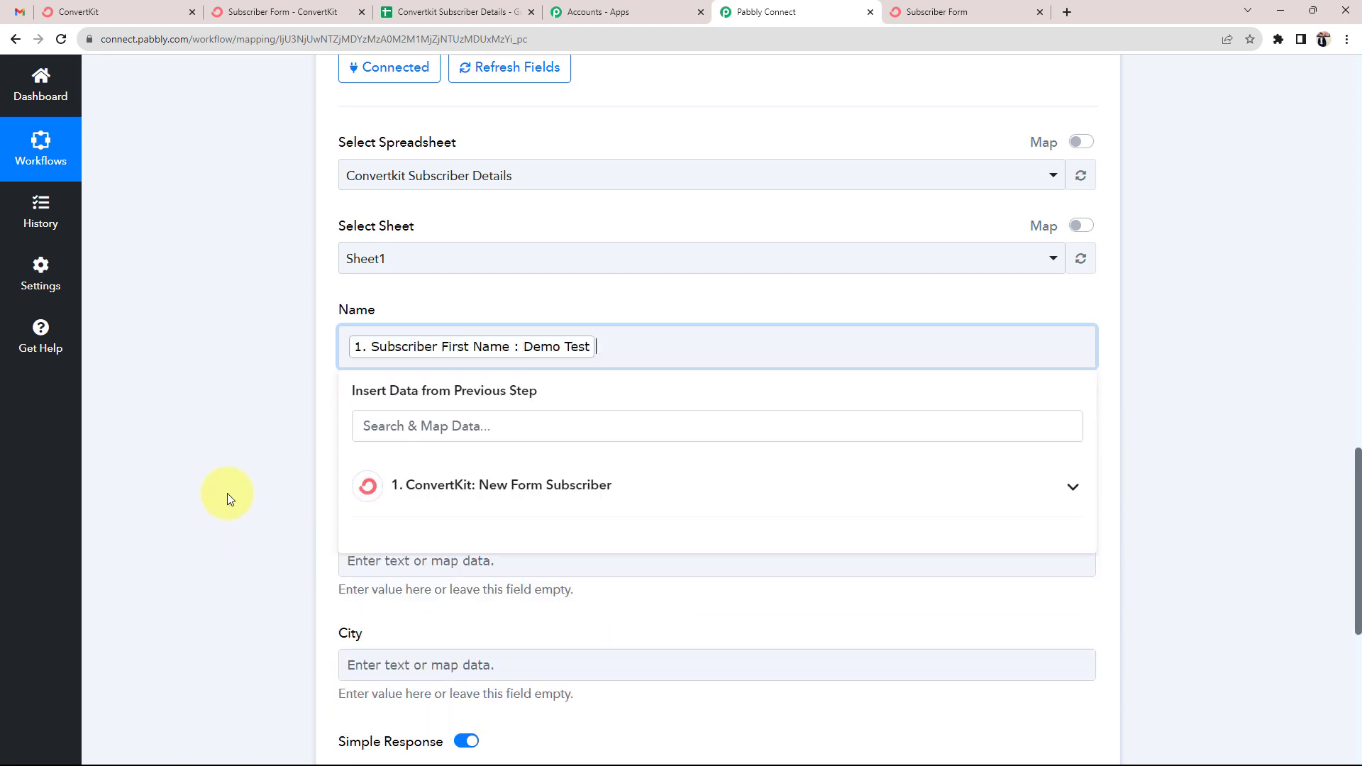
click(228, 483)
scroll(229, 479, down, 3)
click(420, 252)
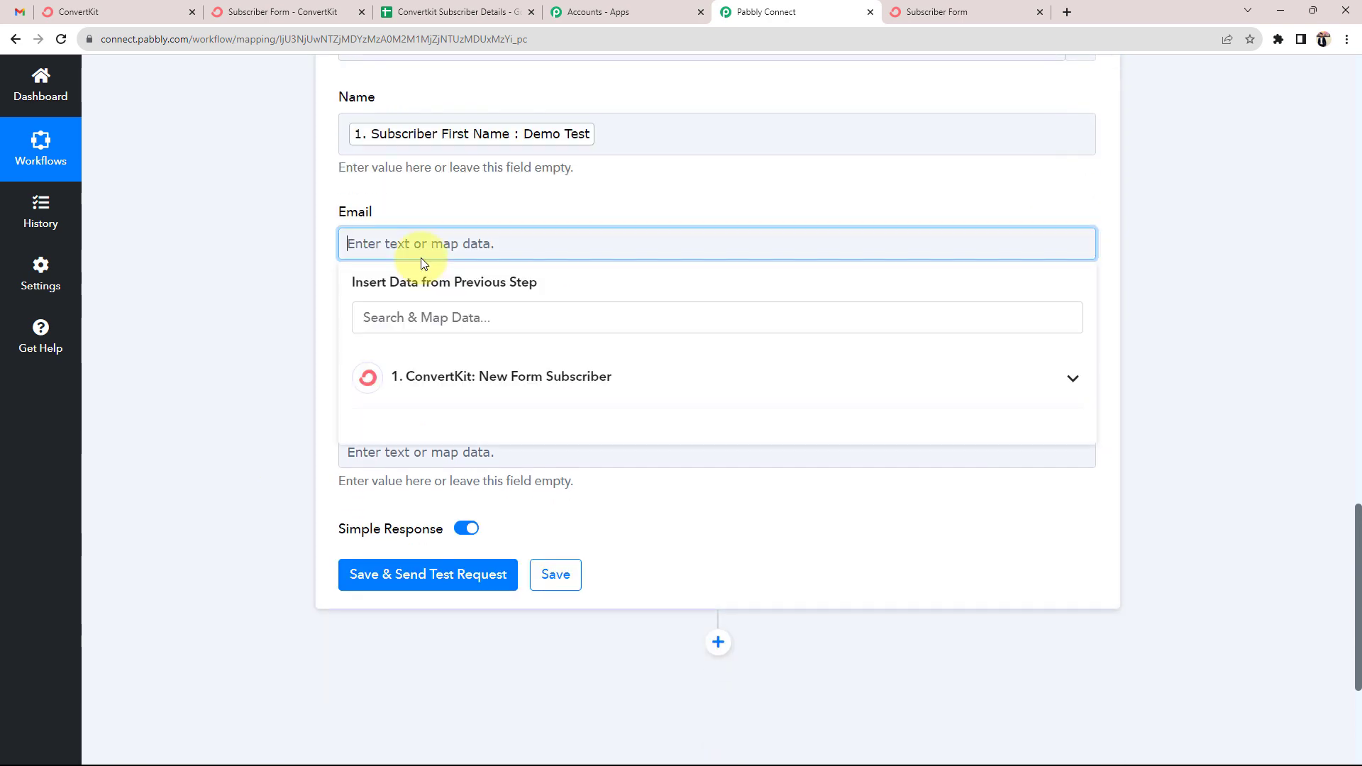
click(451, 372)
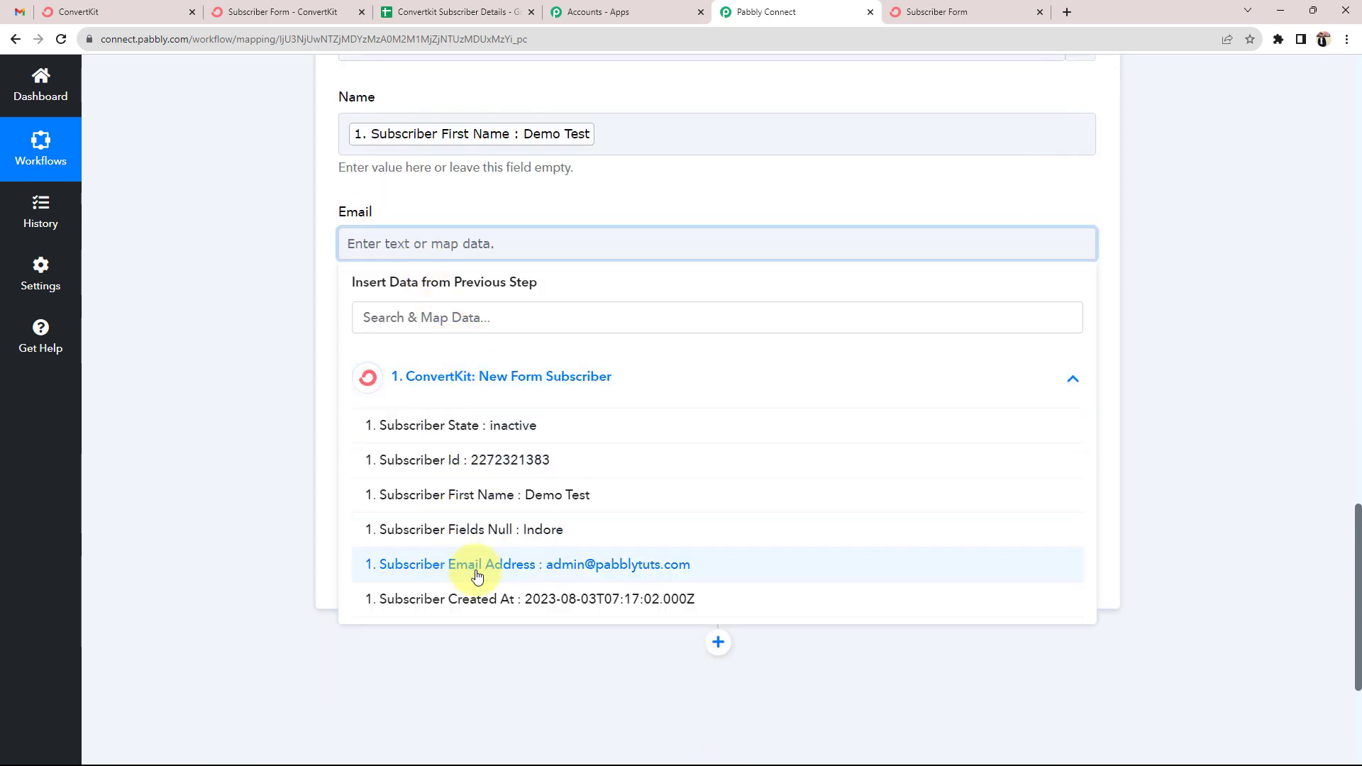
click(440, 564)
click(256, 402)
scroll(257, 402, down, 1)
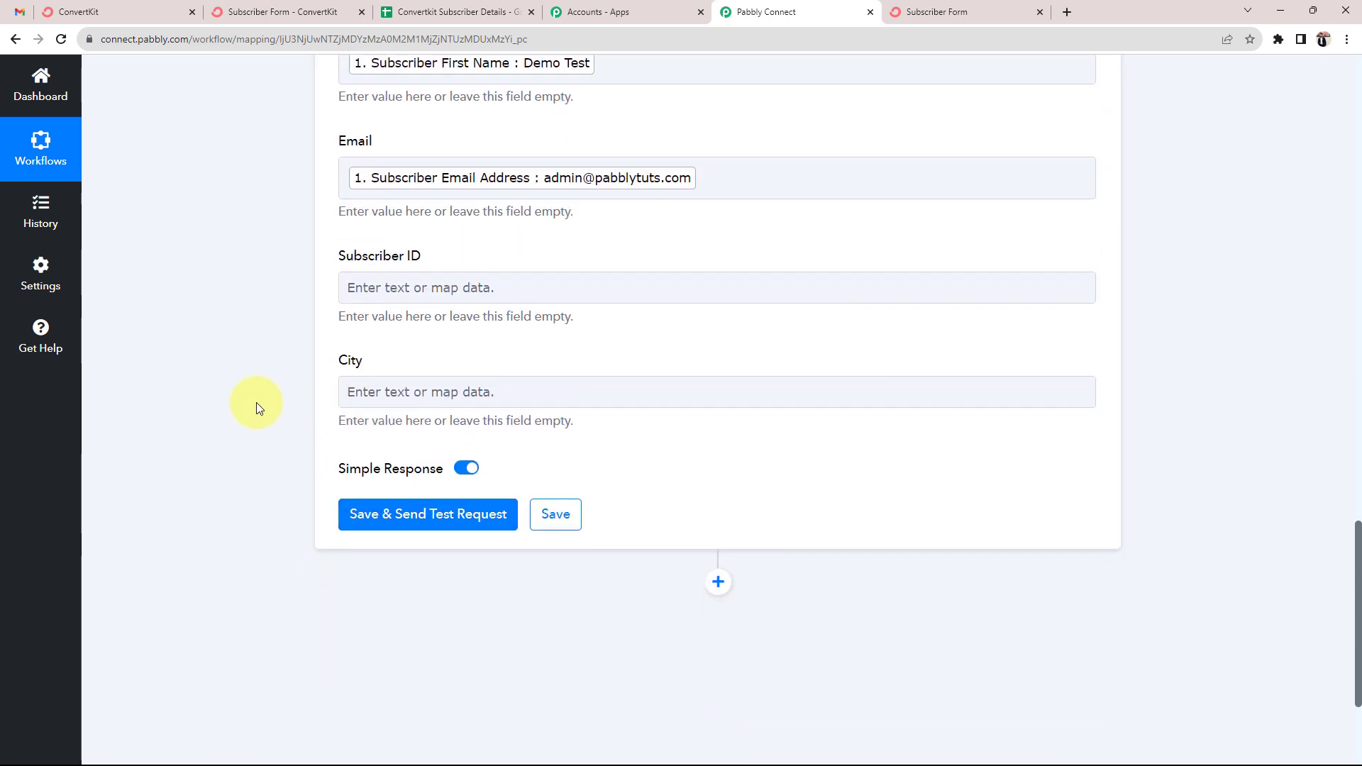
Map Subscriber ID to Subscriber Id and City to the Indore field value
click(440, 286)
click(432, 433)
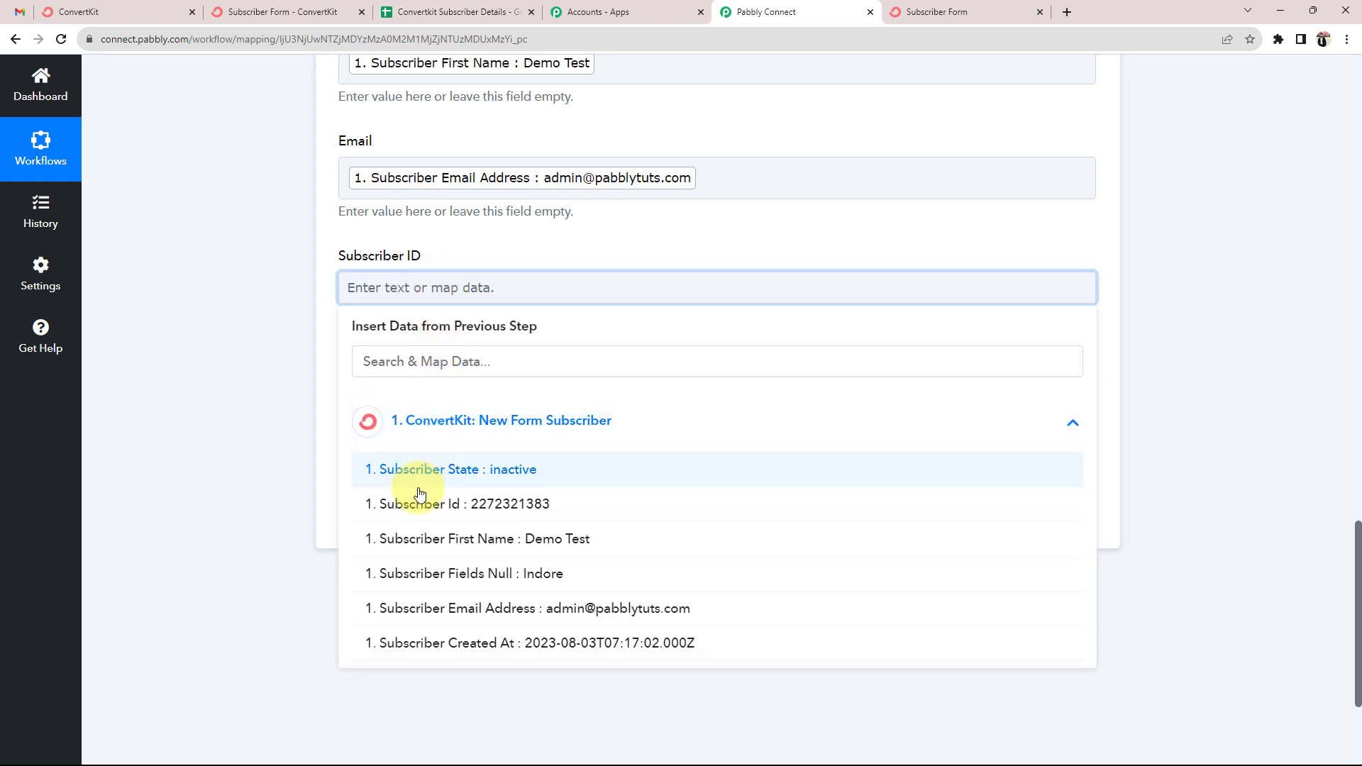
click(395, 504)
click(291, 390)
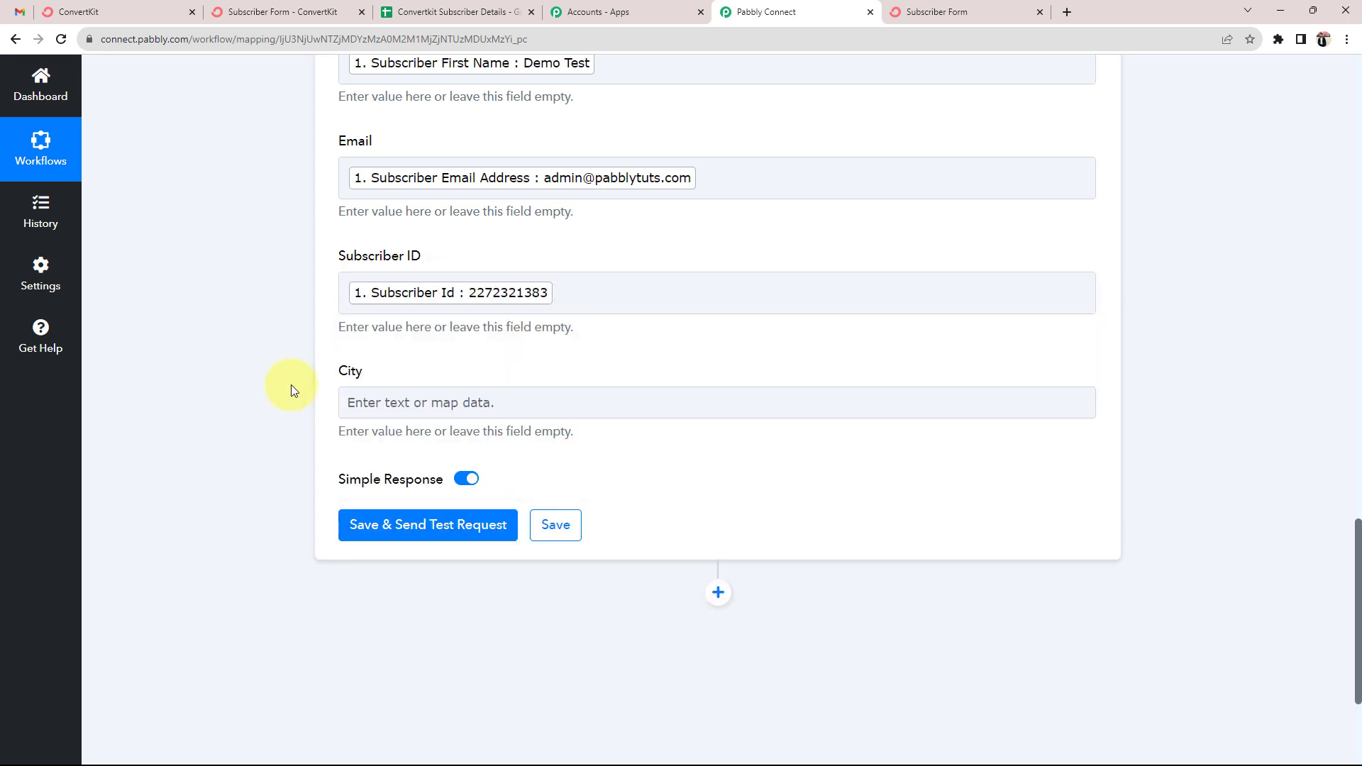
scroll(289, 385, down, 1)
click(407, 345)
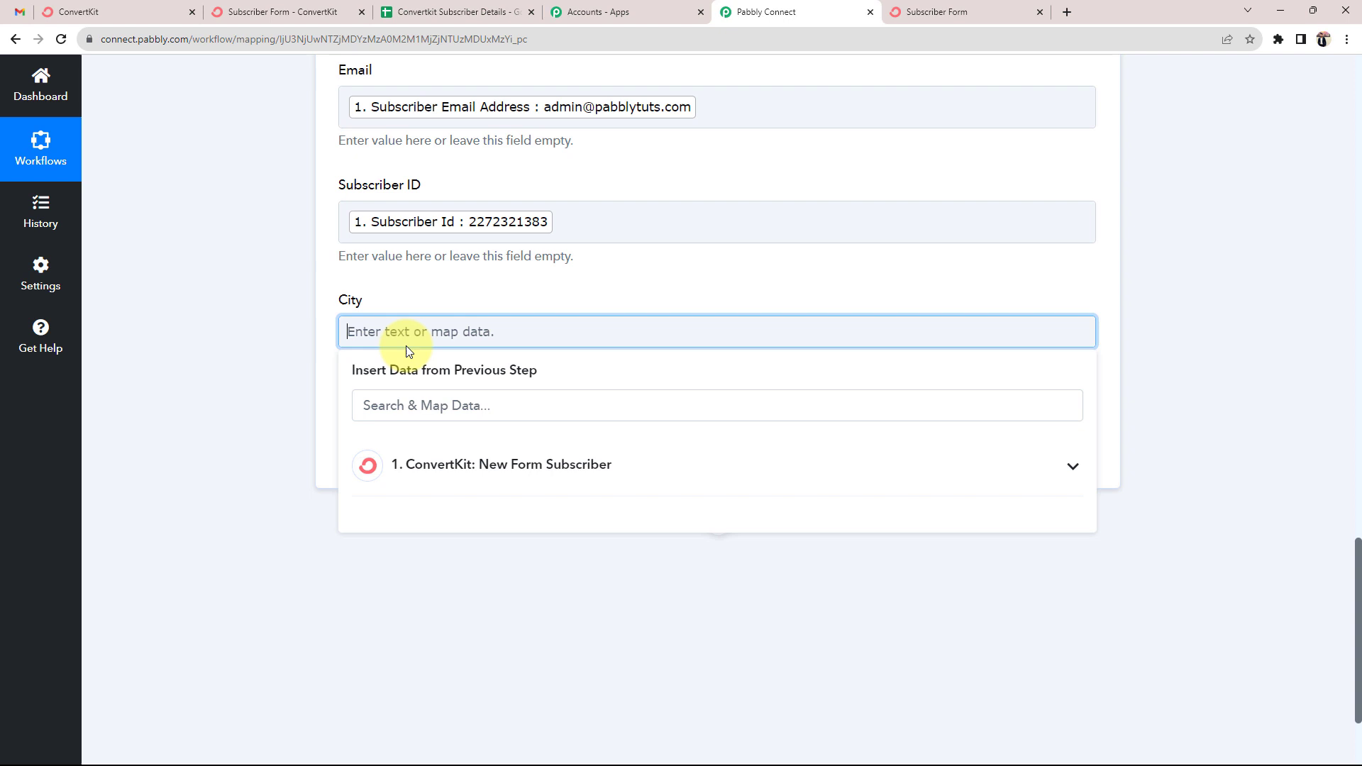
click(428, 466)
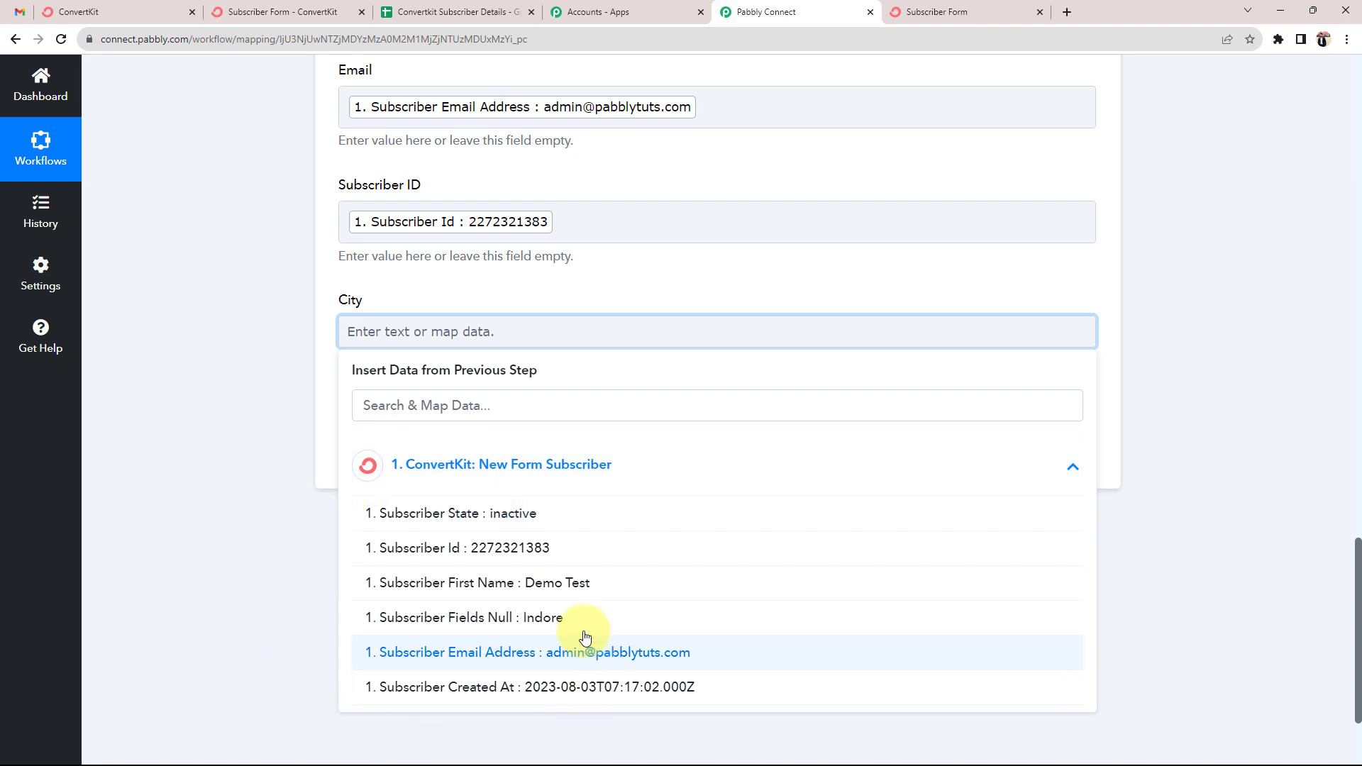
click(530, 623)
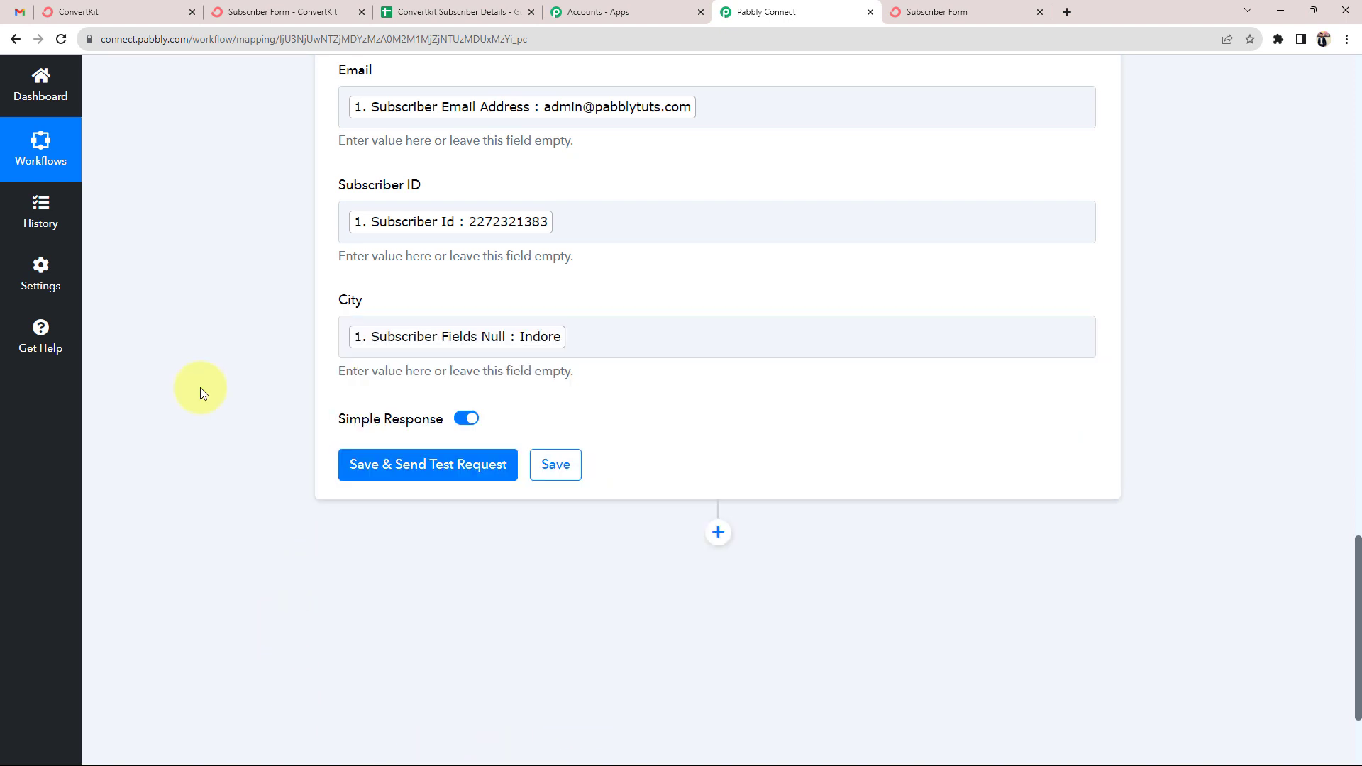
scroll(200, 387, up, 3)
Save the Google Sheets step and send a test, confirming a row added at Sheet1!A2:D2
scroll(232, 301, up, 1)
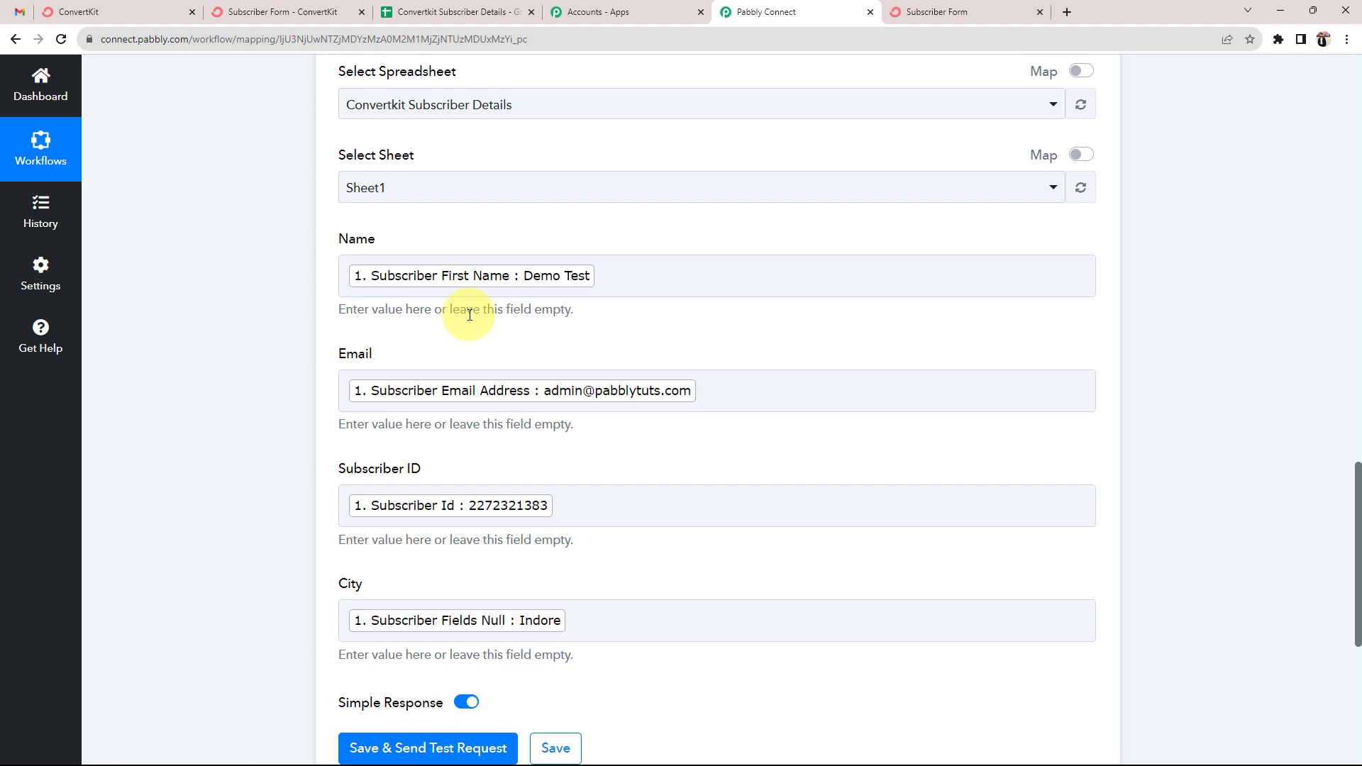
scroll(425, 425, down, 2)
click(397, 607)
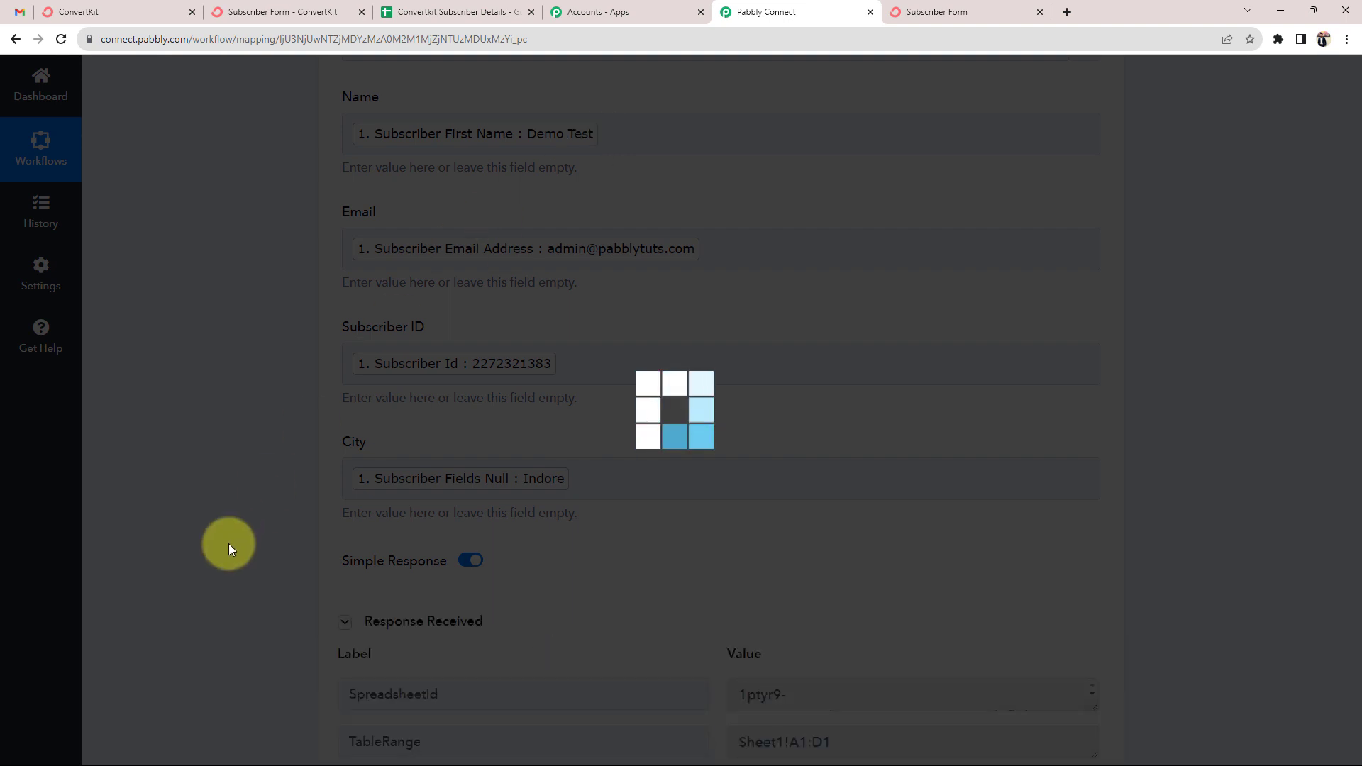
scroll(228, 543, down, 1)
scroll(578, 583, down, 2)
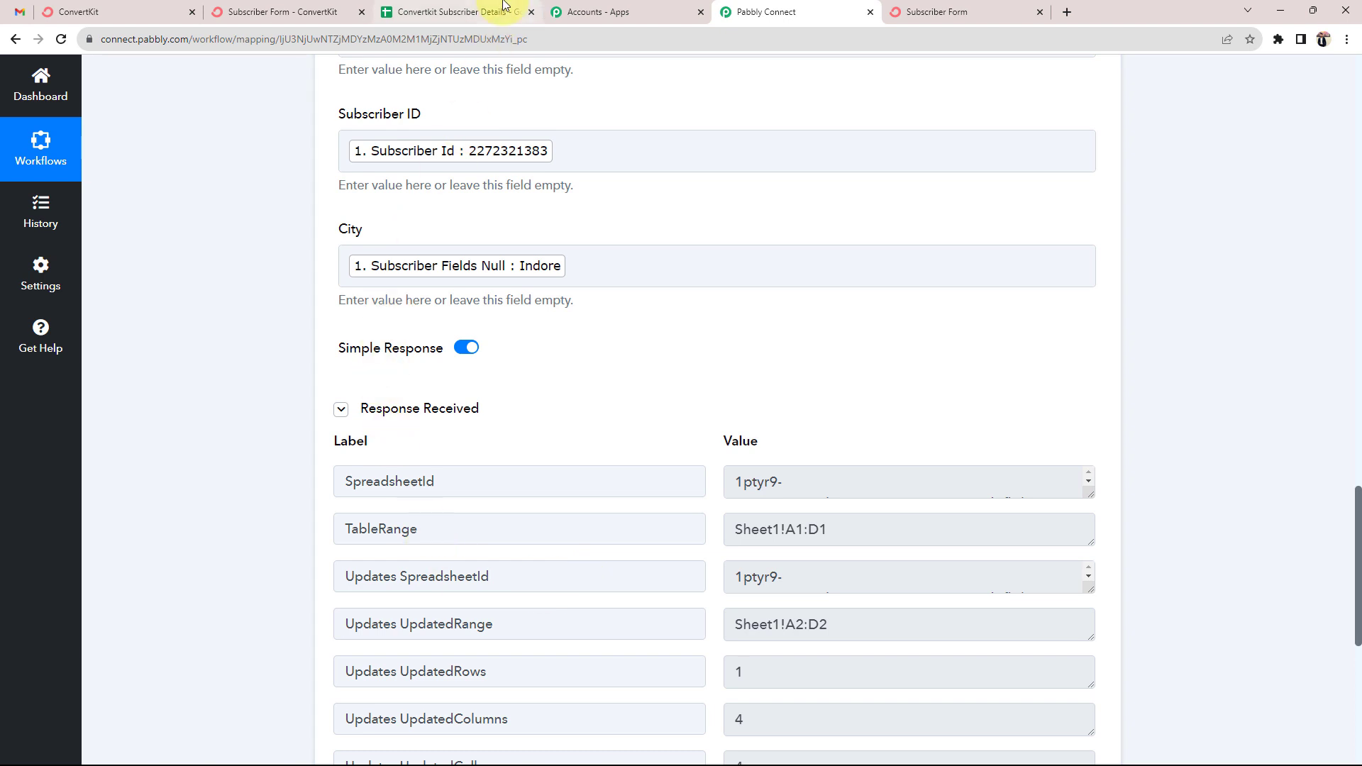
scroll(320, 288, up, 4)
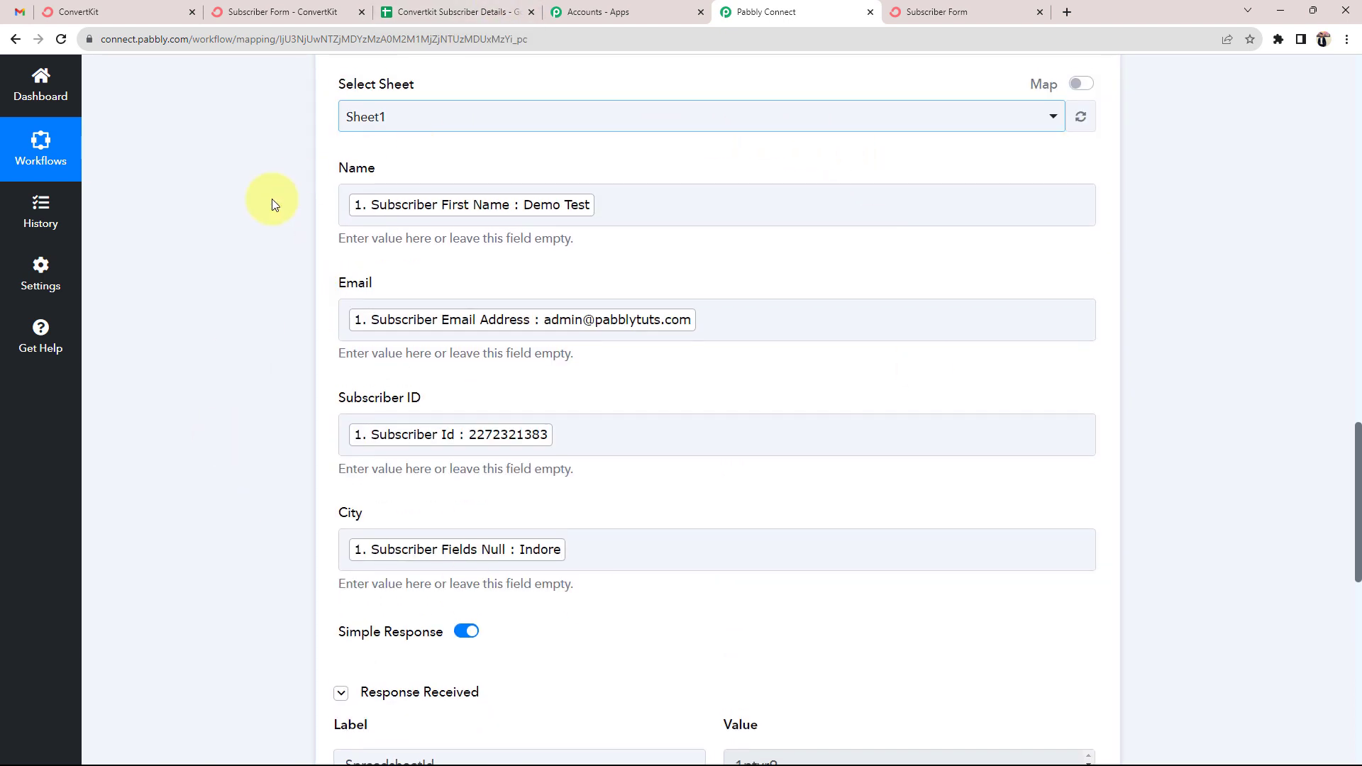
click(471, 7)
Check that row 2 of Sheet1 holds the test subscriber's name, email, ID and Indore
click(116, 253)
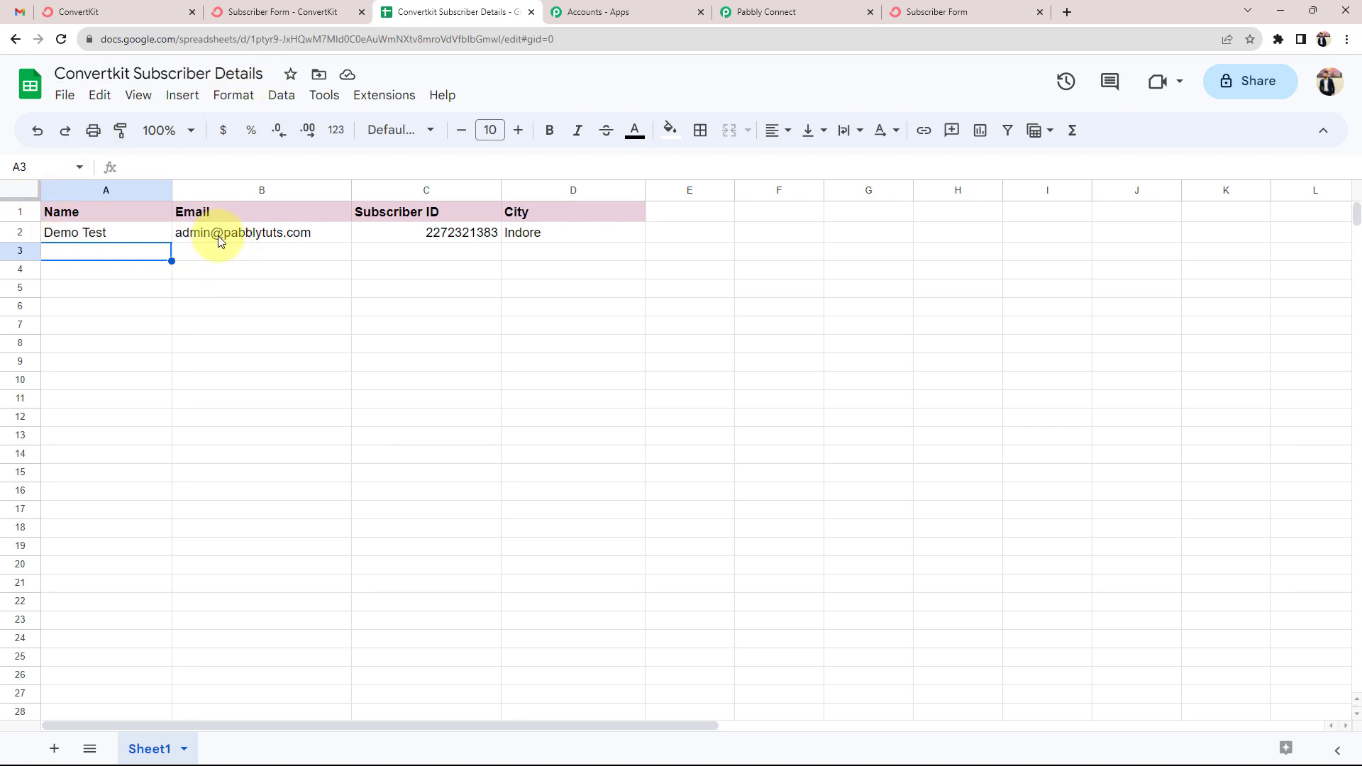
mouse_move(218, 235)
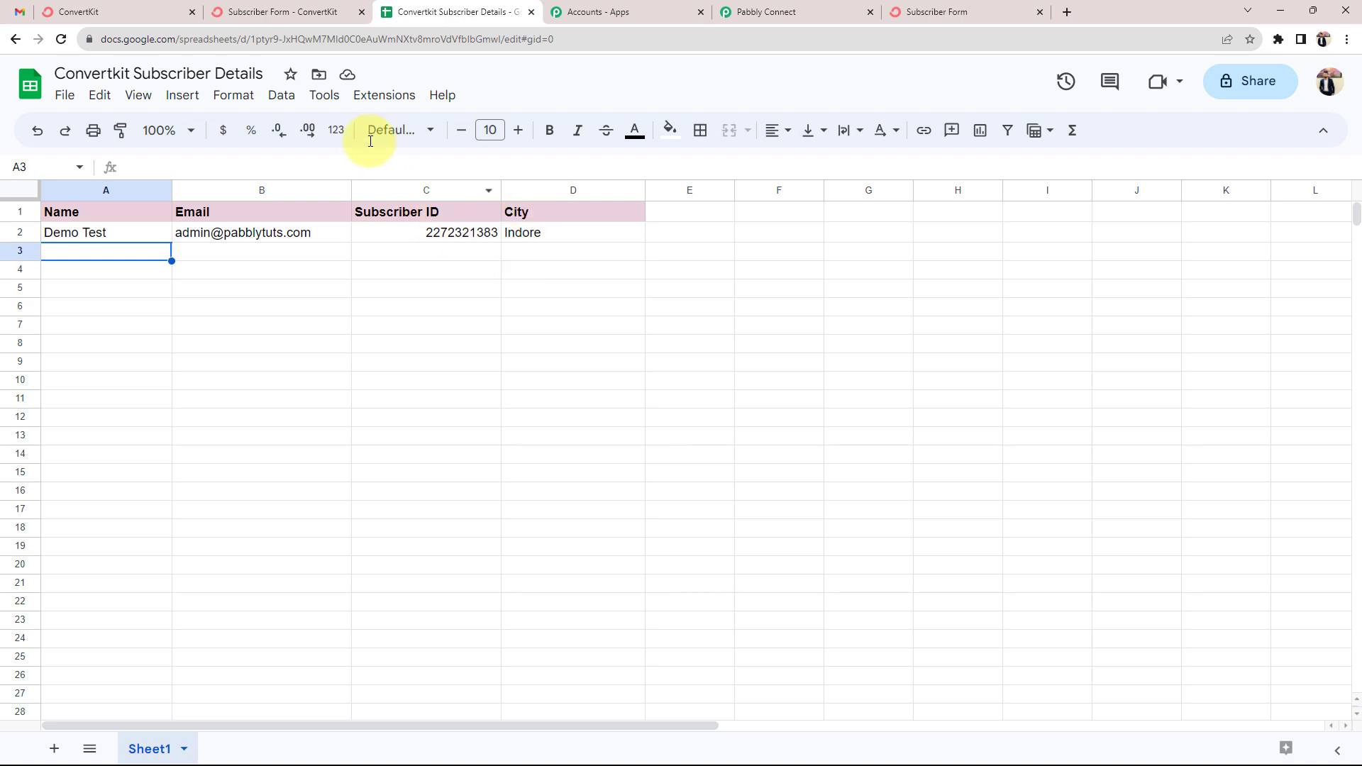
click(131, 12)
Close the form's embed window and view ConvertKit's confirmed subscribers under Grow > Subscribers
click(226, 12)
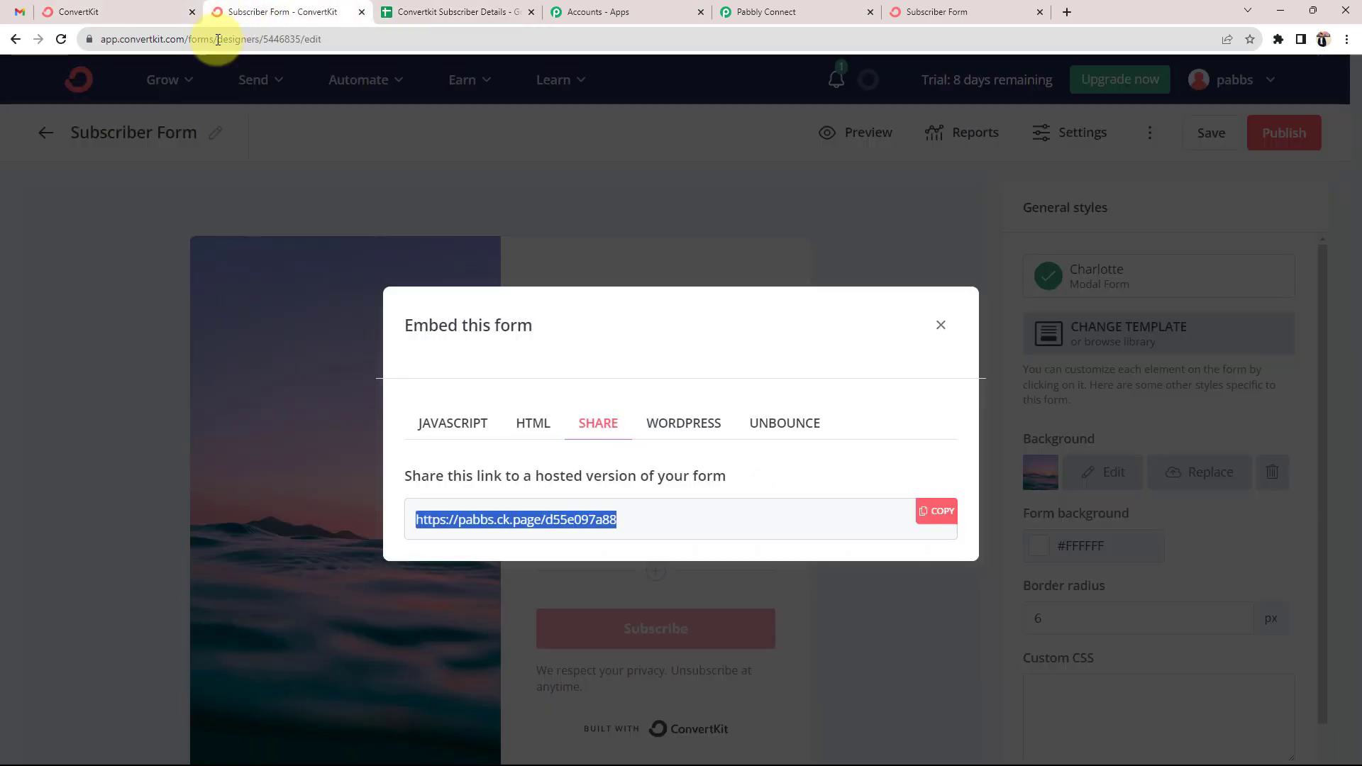
click(936, 322)
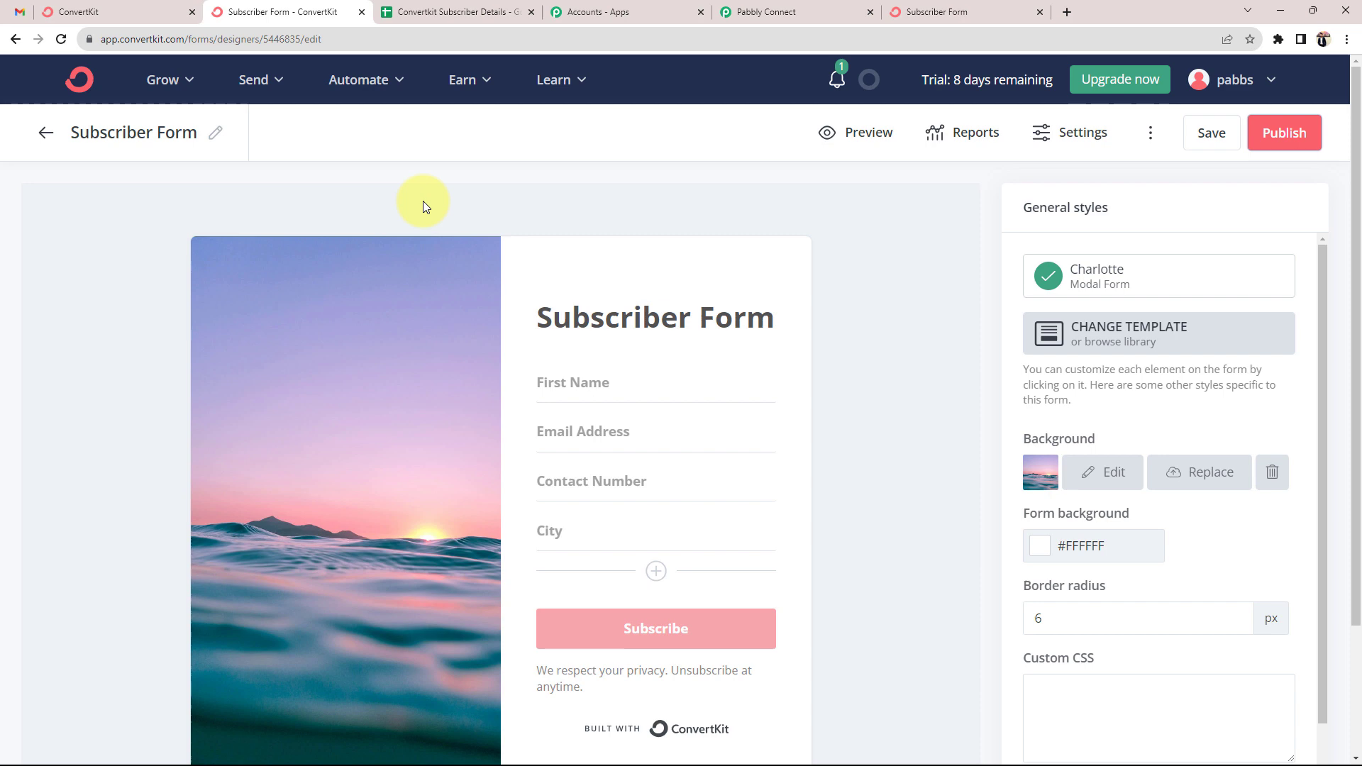
click(154, 93)
click(196, 135)
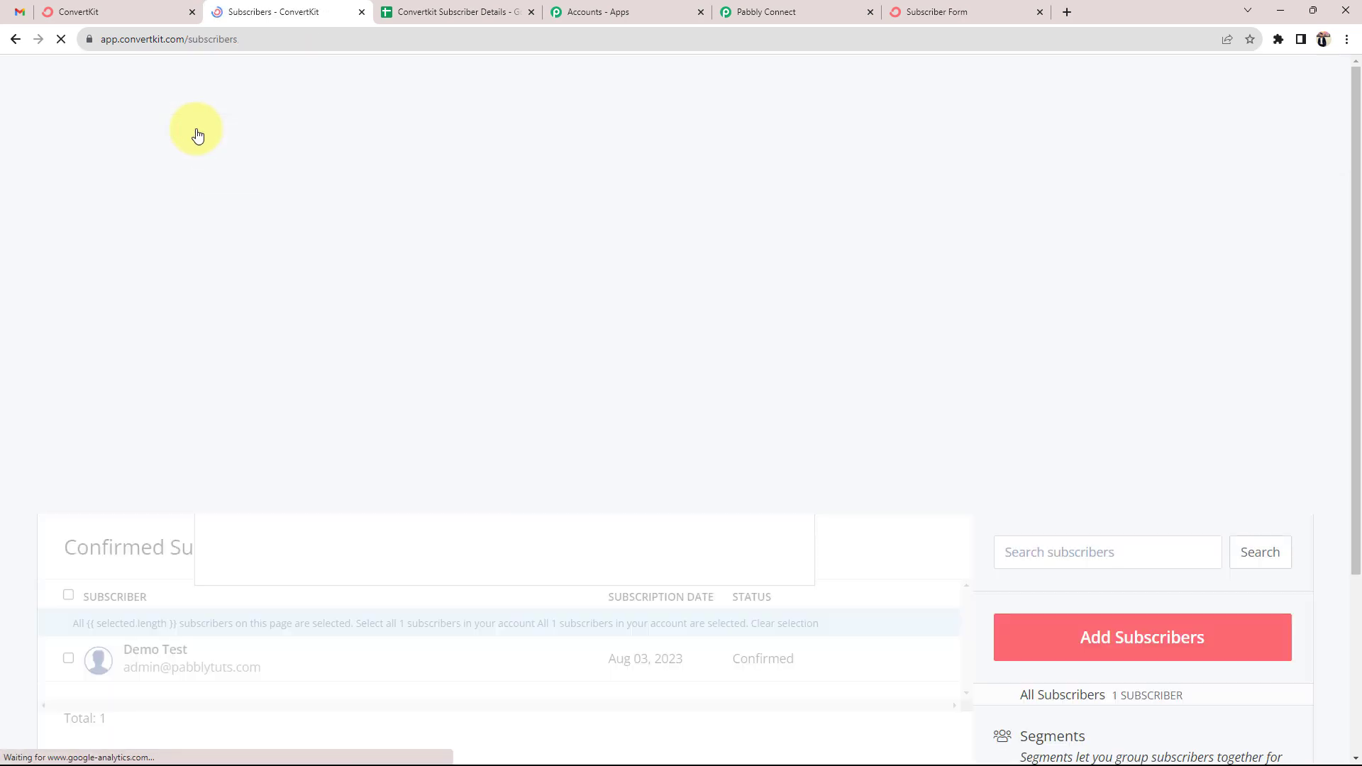
scroll(174, 305, down, 3)
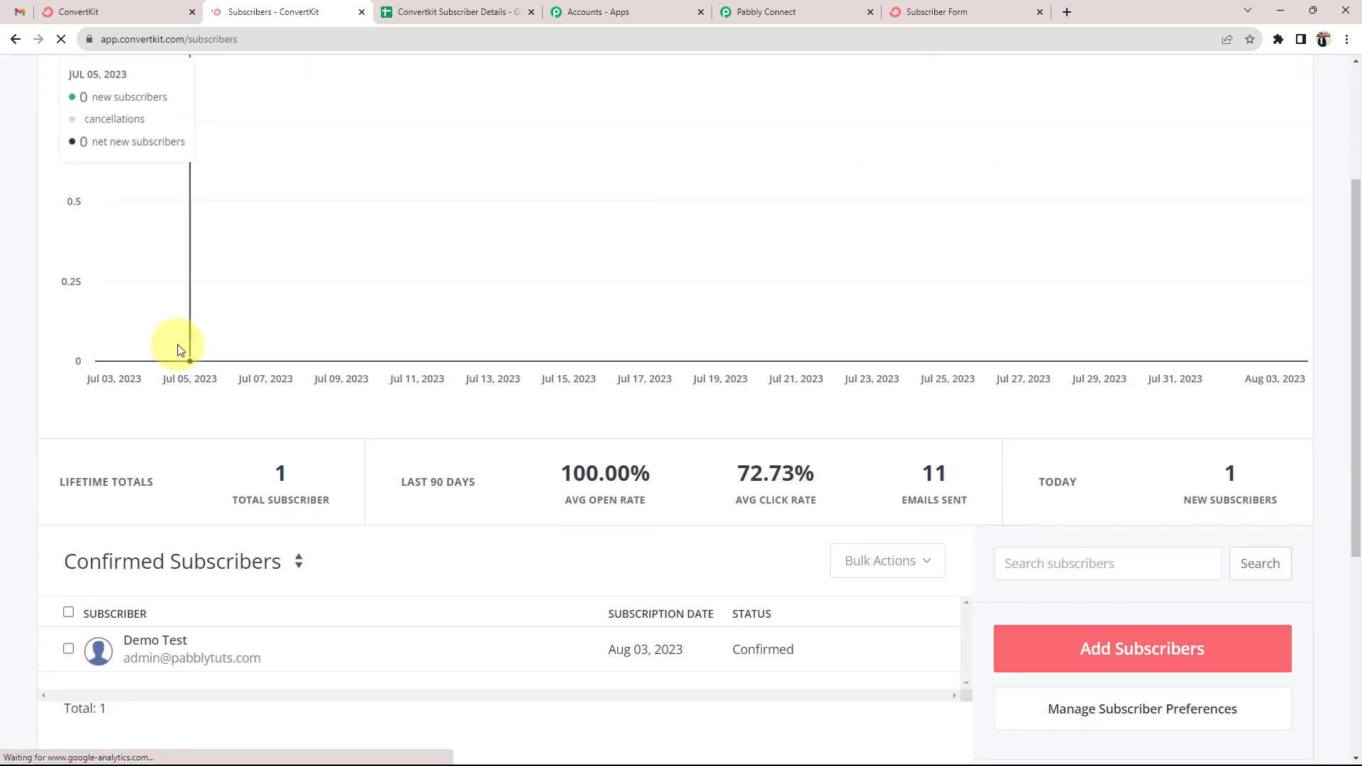
scroll(177, 350, down, 2)
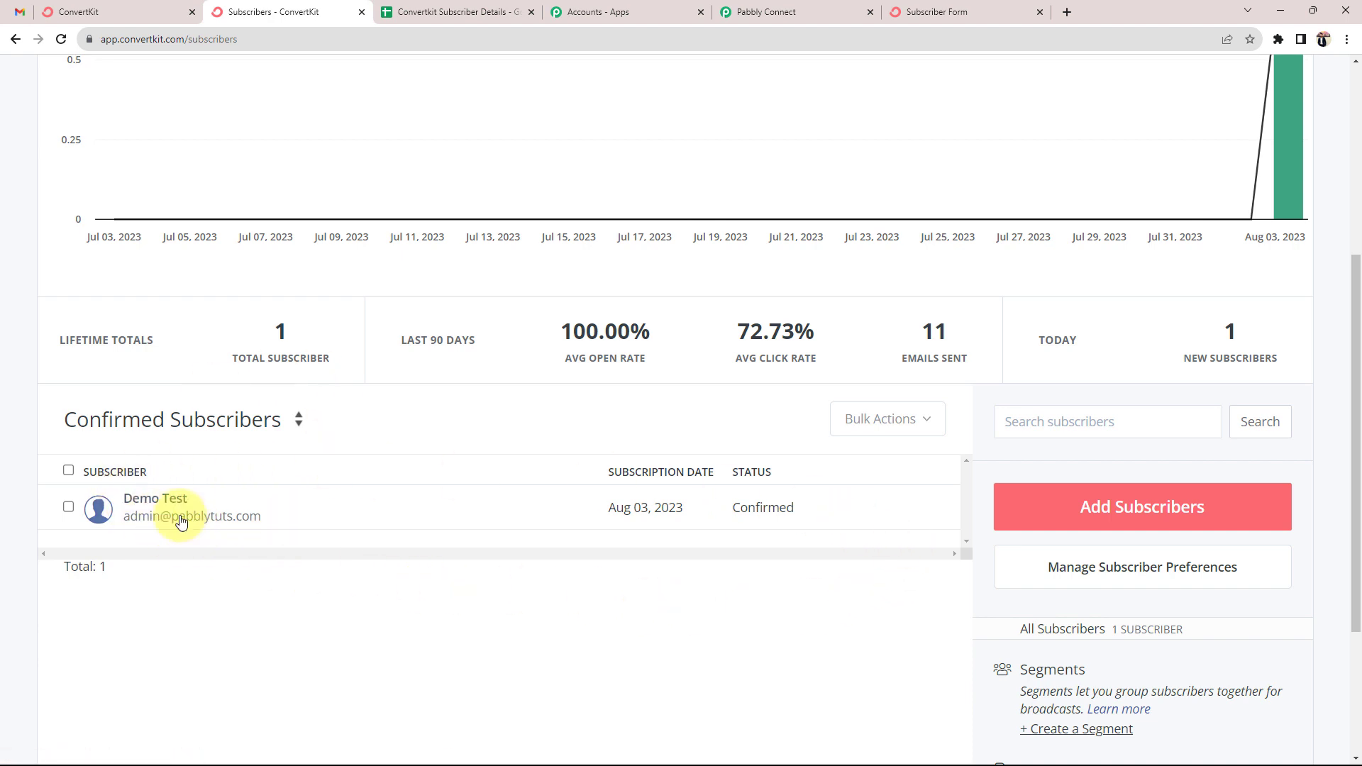
Recheck the subscriber details spreadsheet, then return to the Pabbly Connect workflow
click(440, 11)
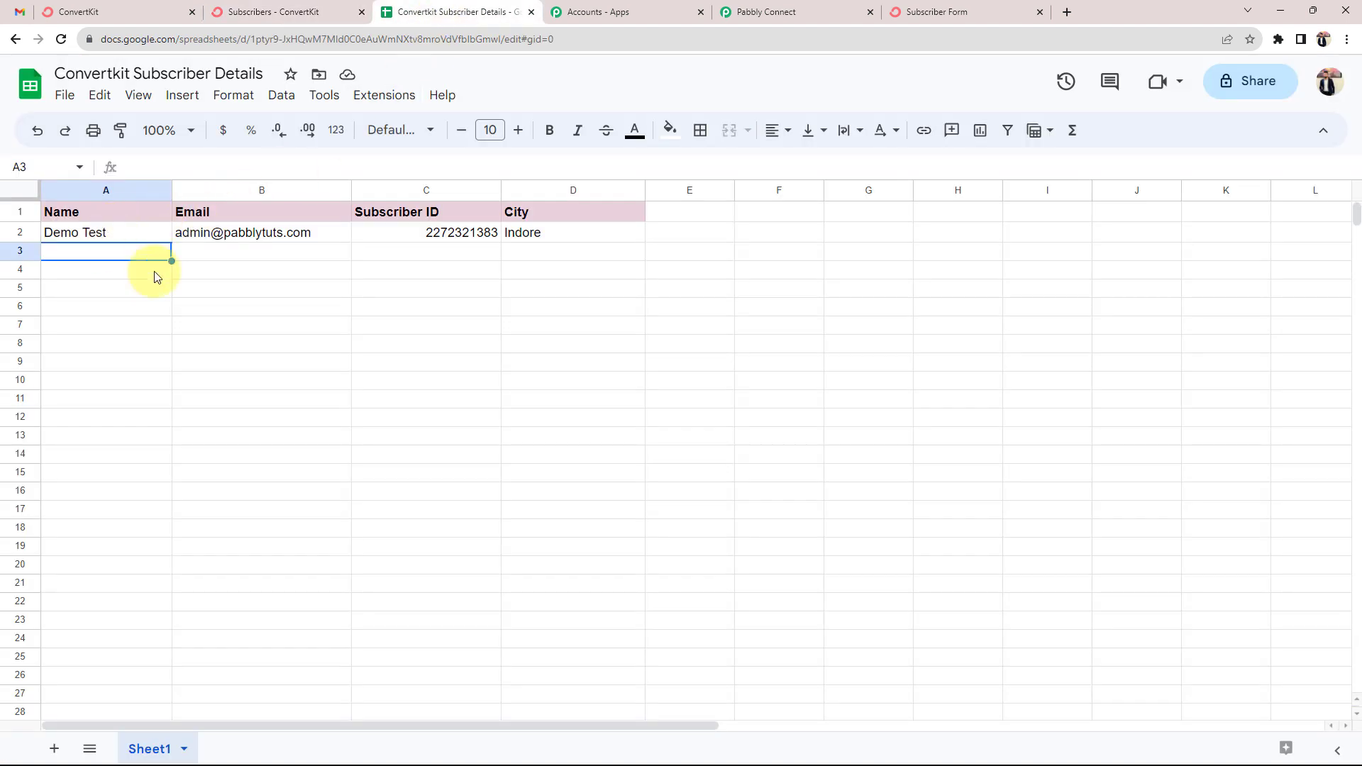
click(594, 275)
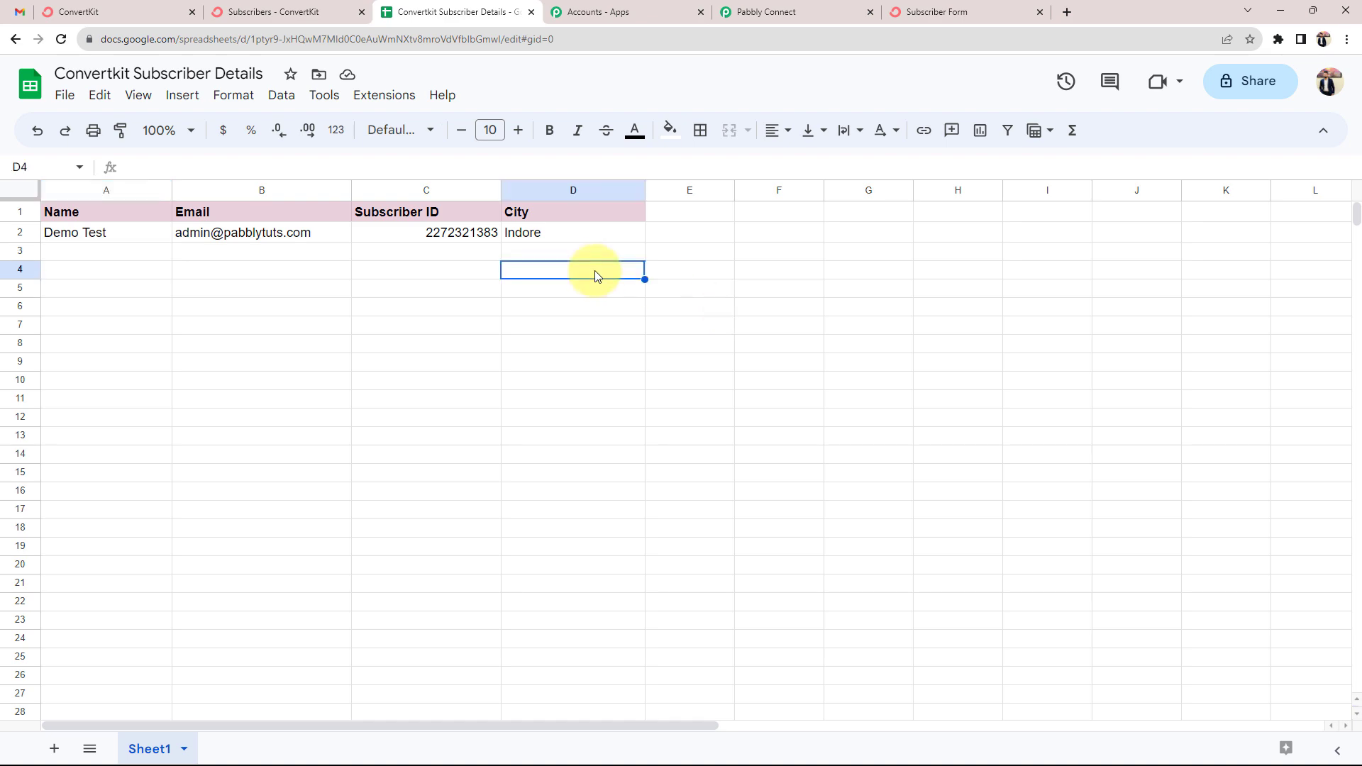
click(801, 11)
Collapse the Google Sheets Add New Row step and leave the workflow for ConvertKit
scroll(287, 508, up, 10)
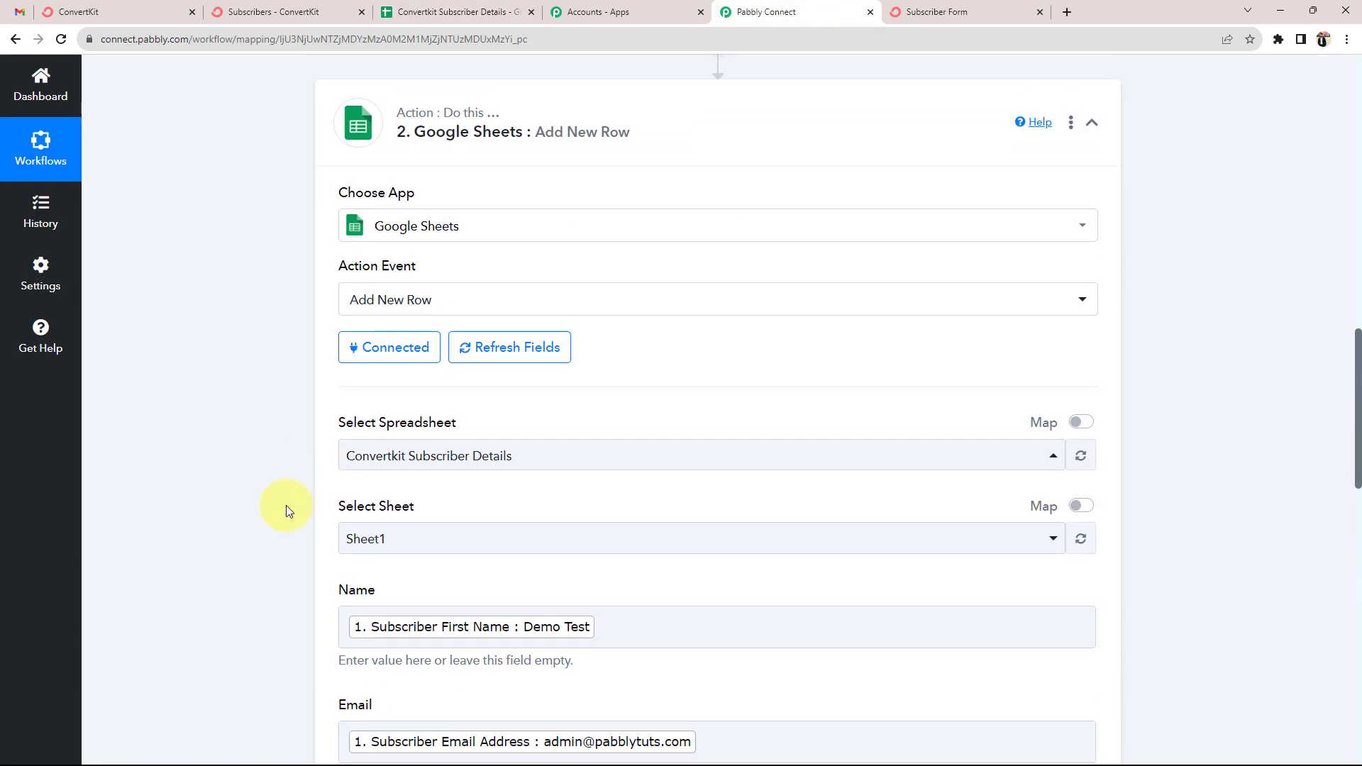
click(775, 496)
scroll(775, 495, up, 10)
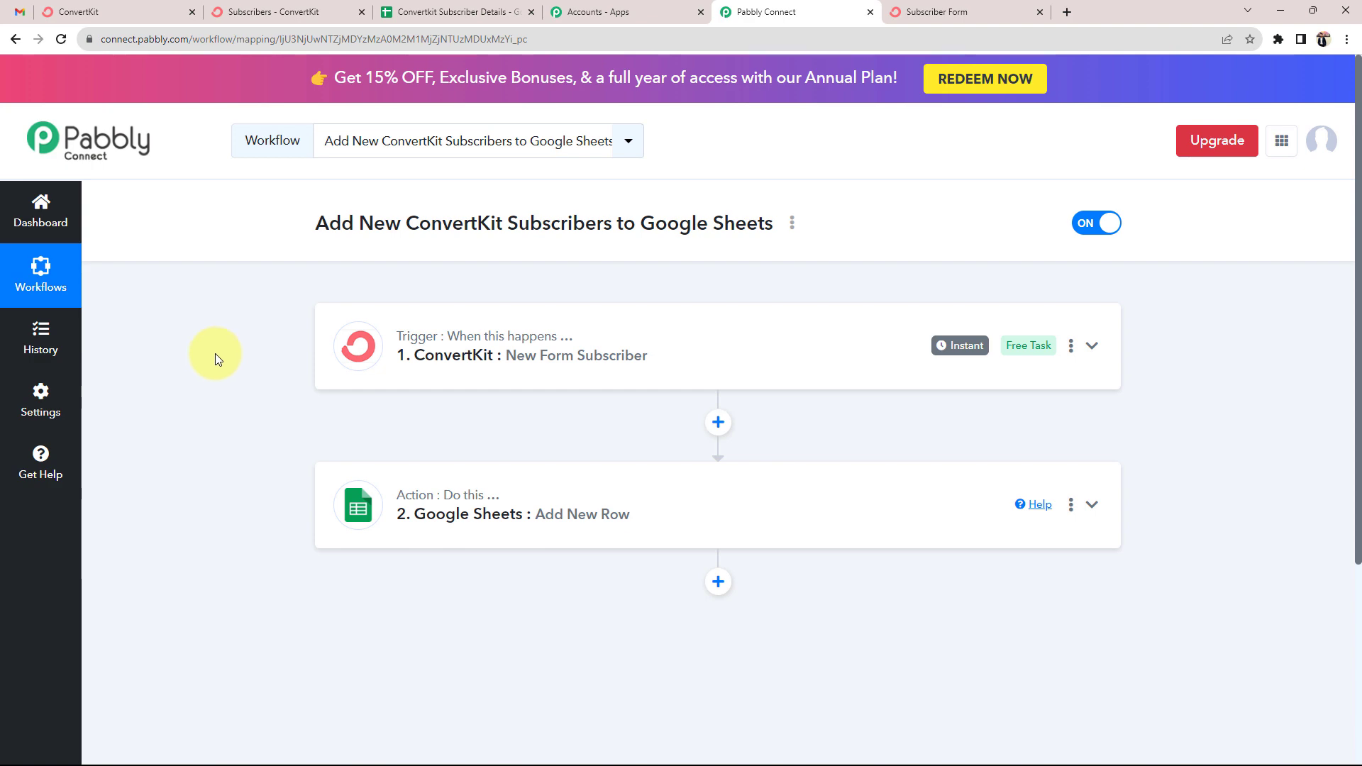
click(135, 12)
Open Subscriber Form from Landing Pages & Forms, publish it, and copy its SHARE link
click(252, 9)
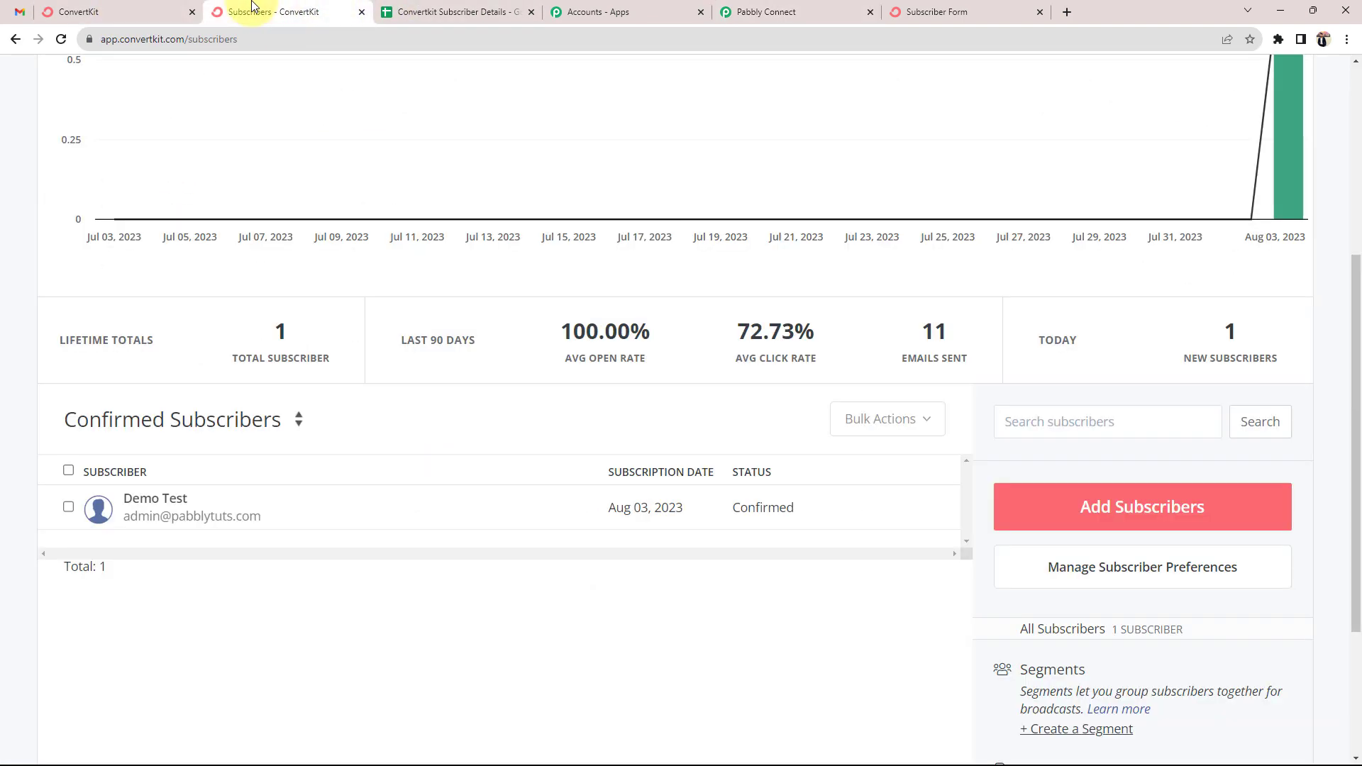
scroll(330, 398, up, 5)
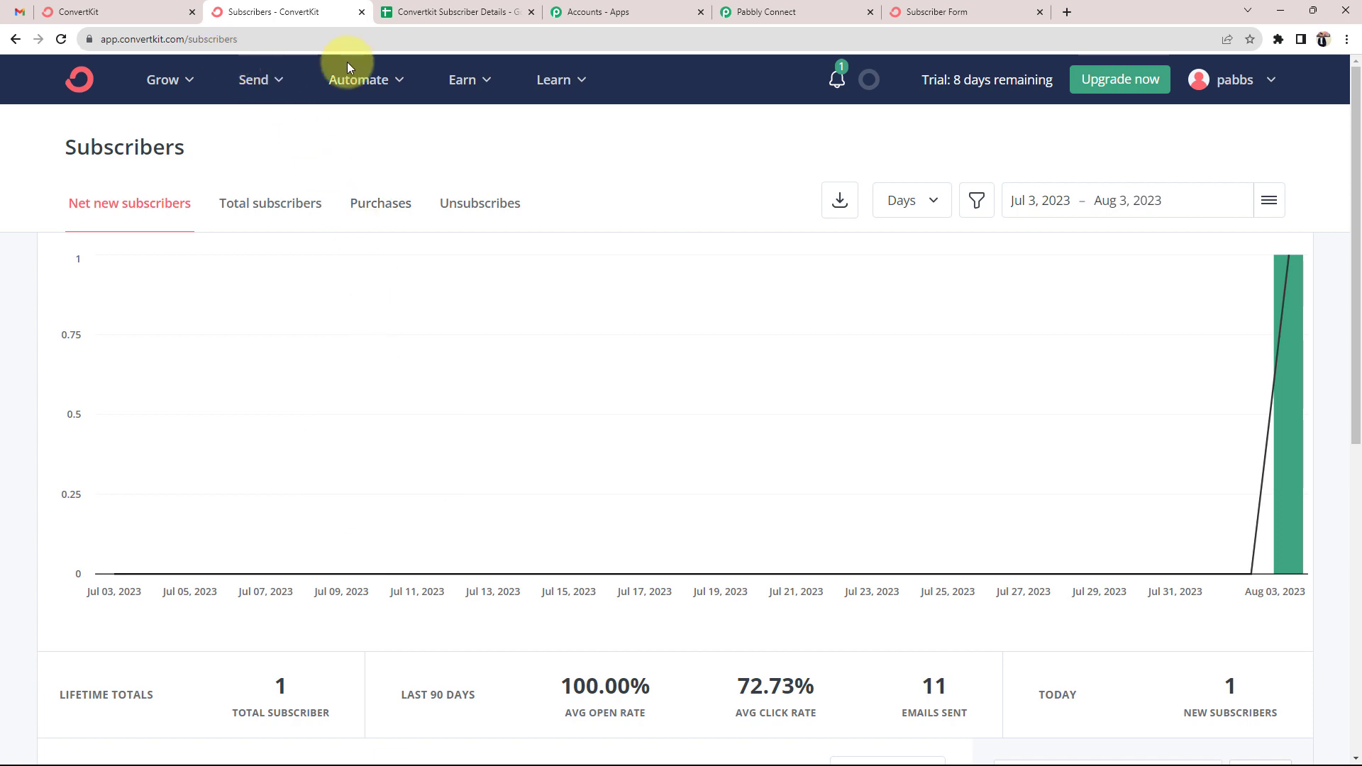
click(164, 79)
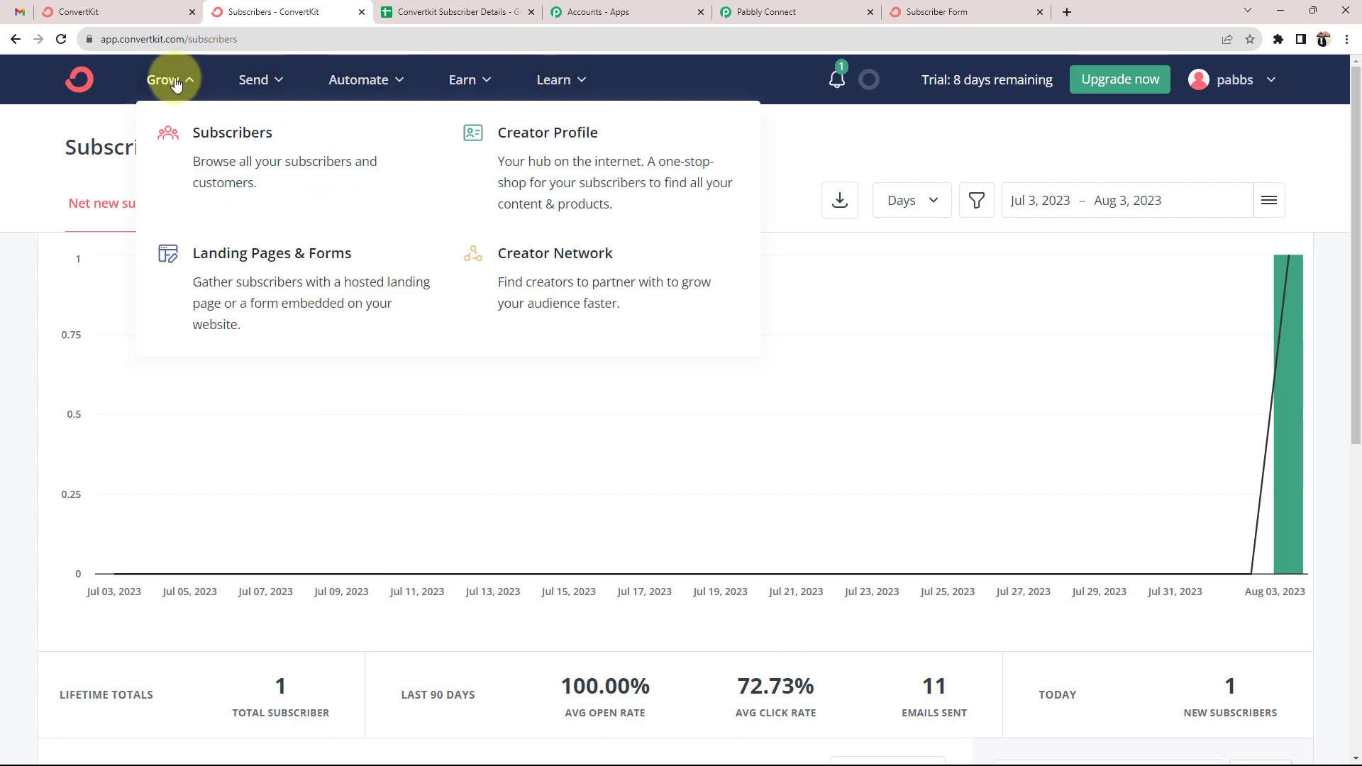
click(220, 297)
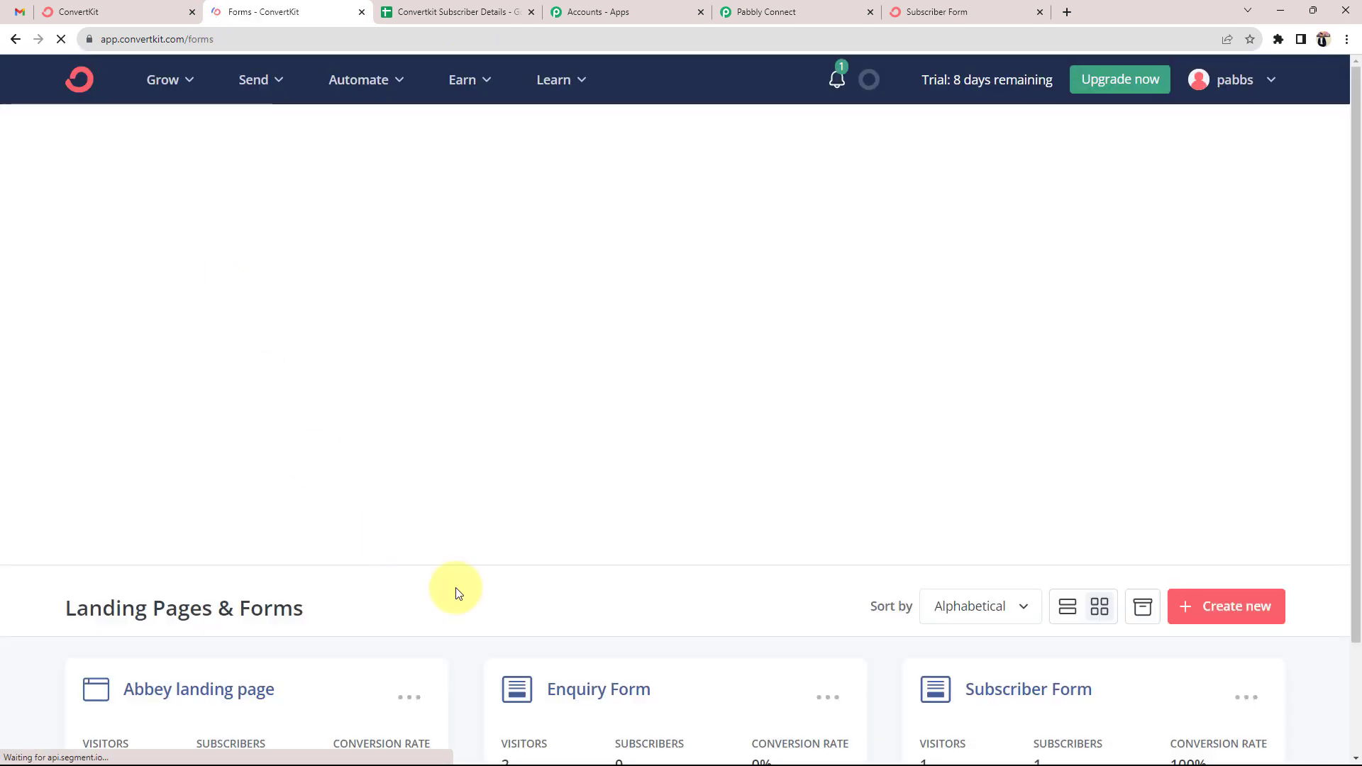
click(1007, 691)
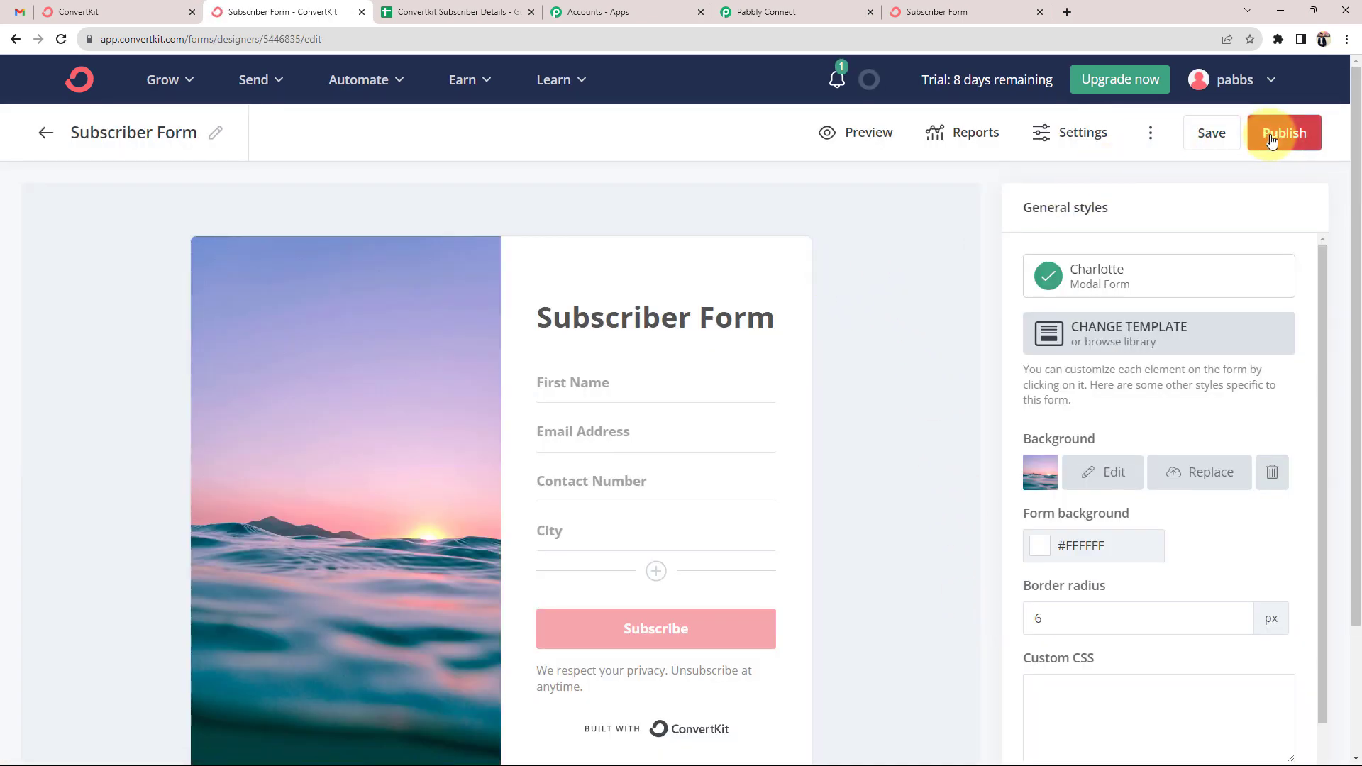
click(1272, 141)
click(595, 423)
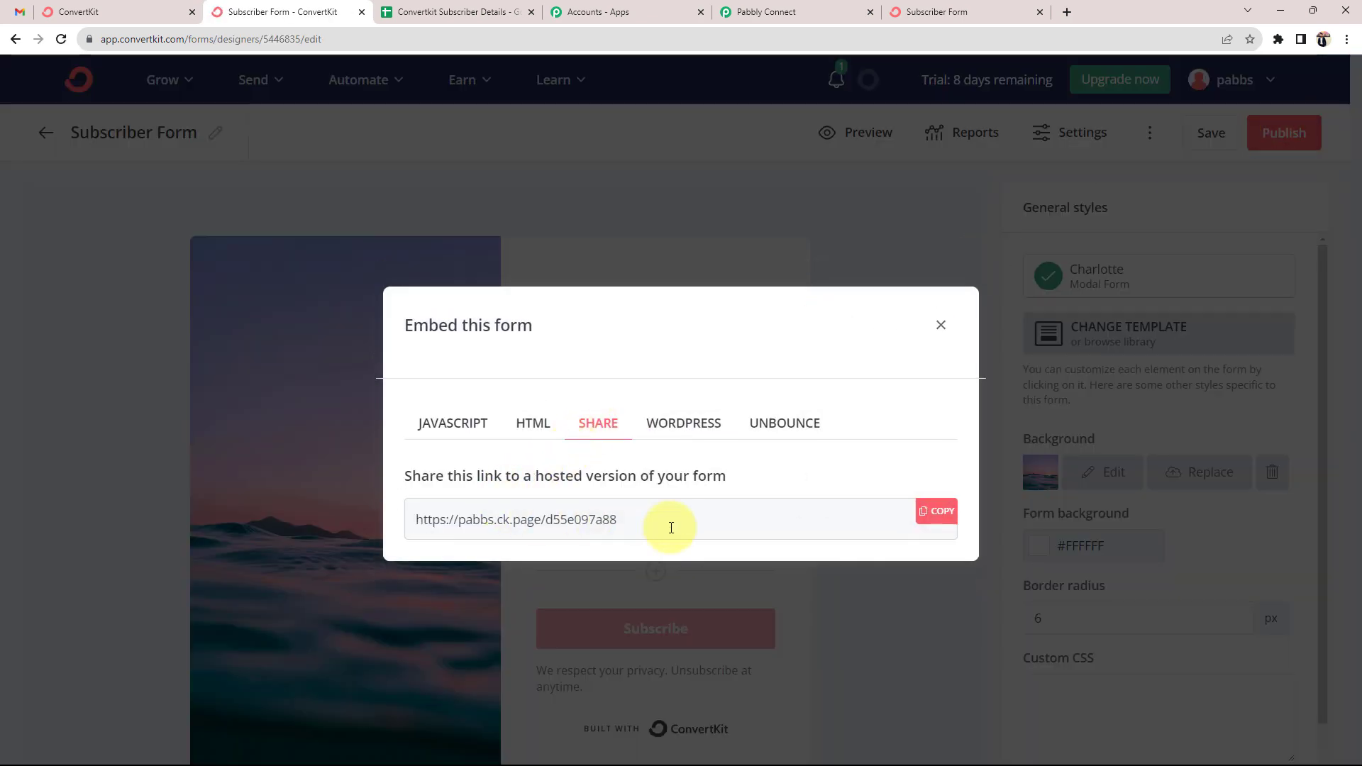
click(938, 510)
Paste the copied Subscriber Form link into a new tab, load it, and glance at the subscriber sheet
click(1066, 11)
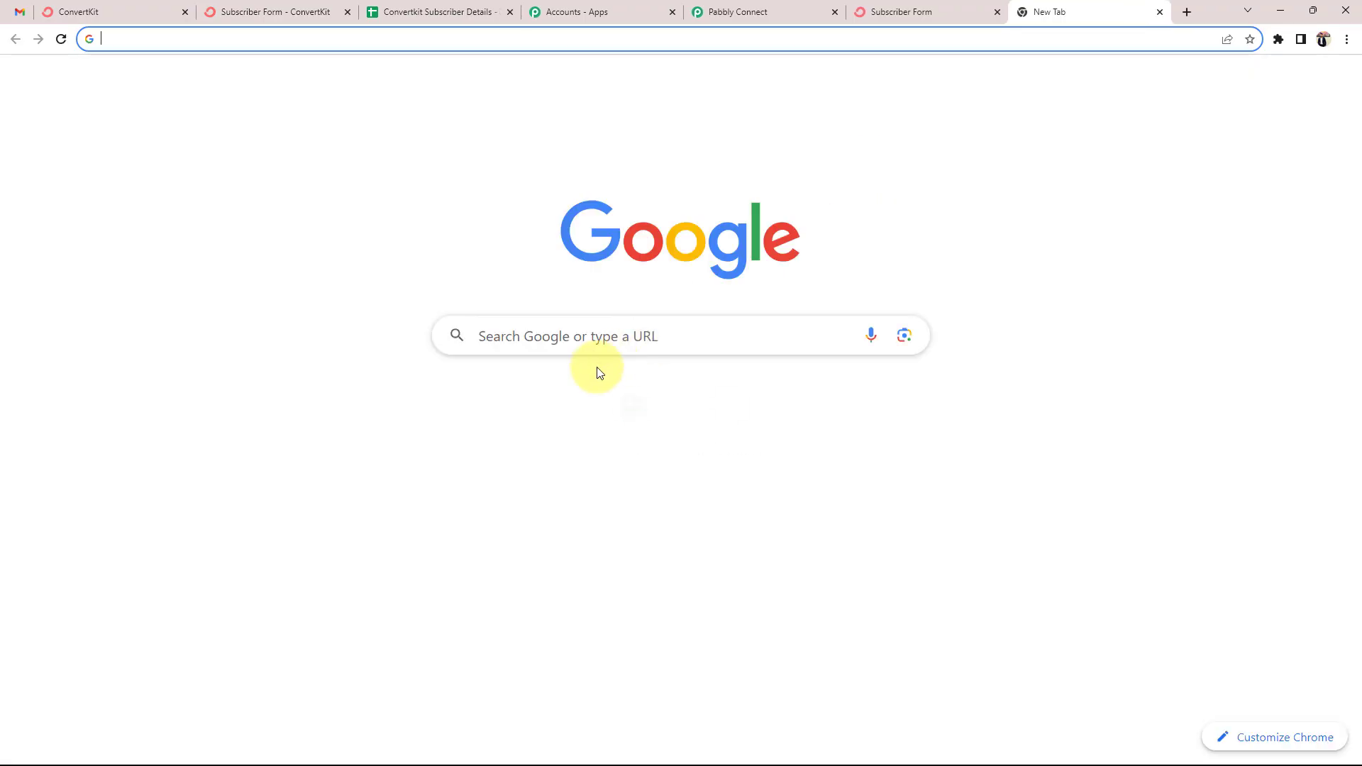
click(590, 338)
right_click(590, 342)
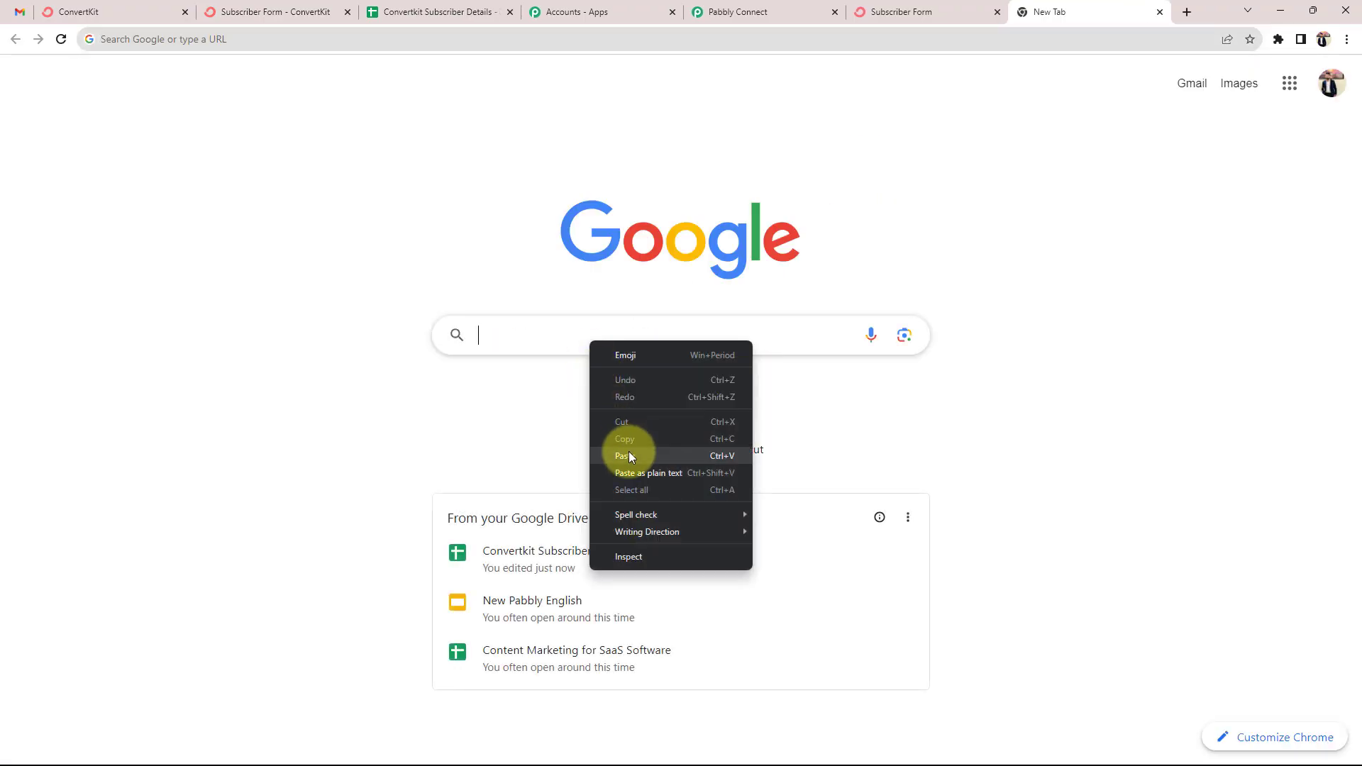
click(628, 455)
click(627, 380)
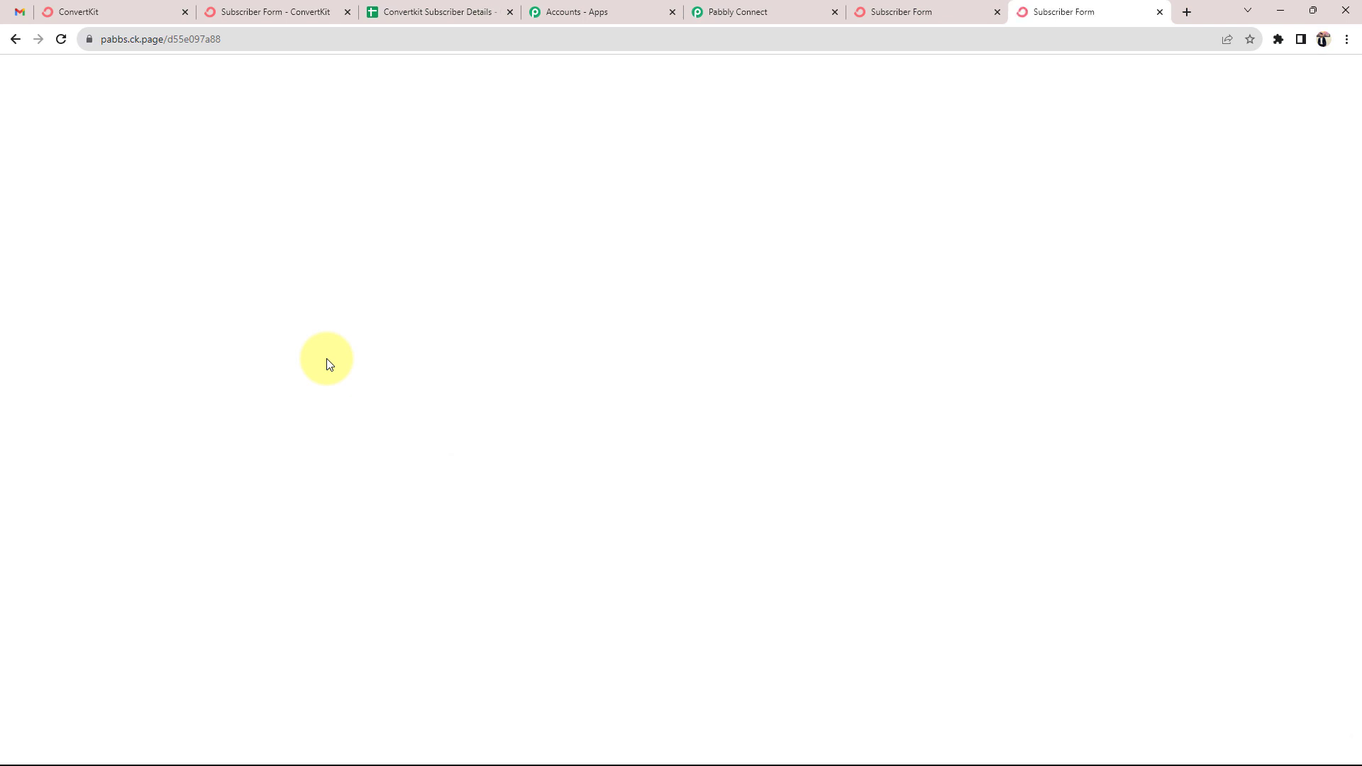
click(425, 12)
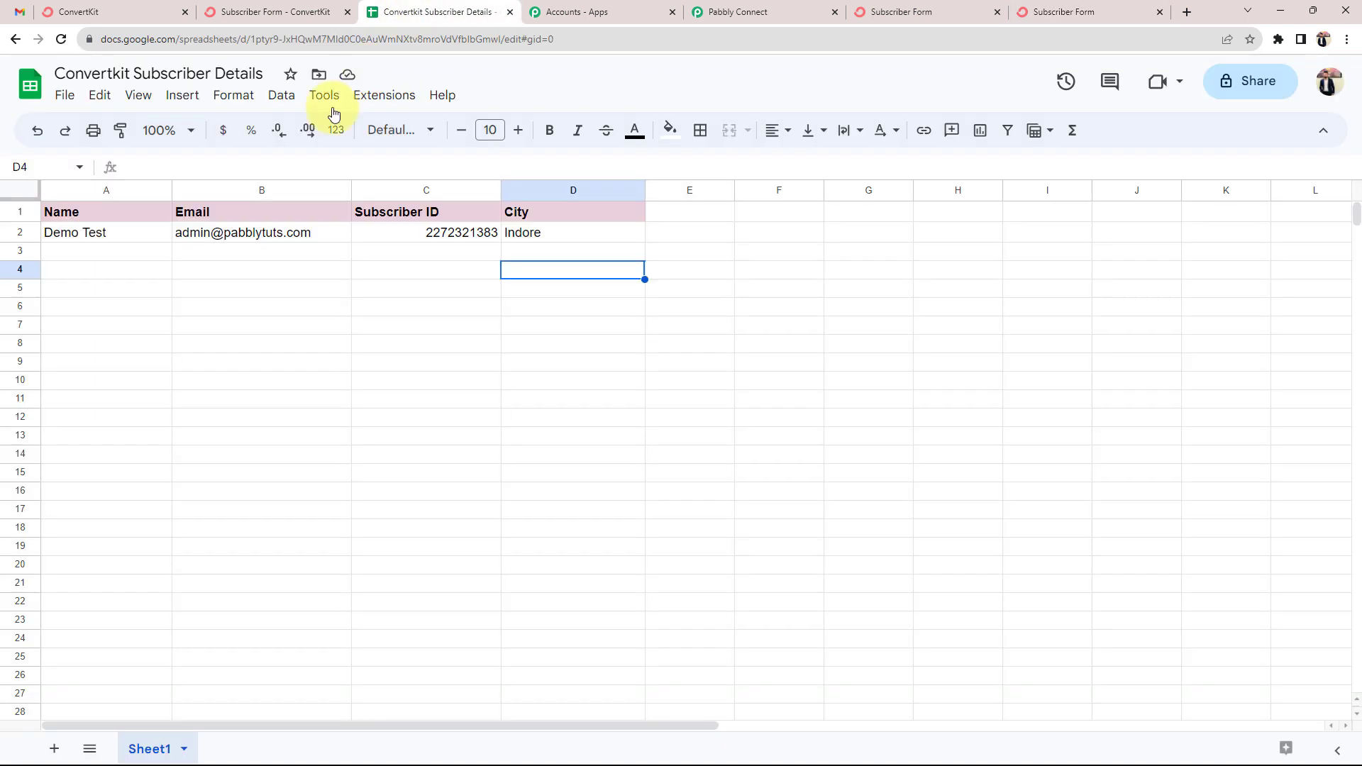
click(68, 253)
Enter the test subscriber's first name on the Subscriber Form and begin the e-mail address
click(1112, 10)
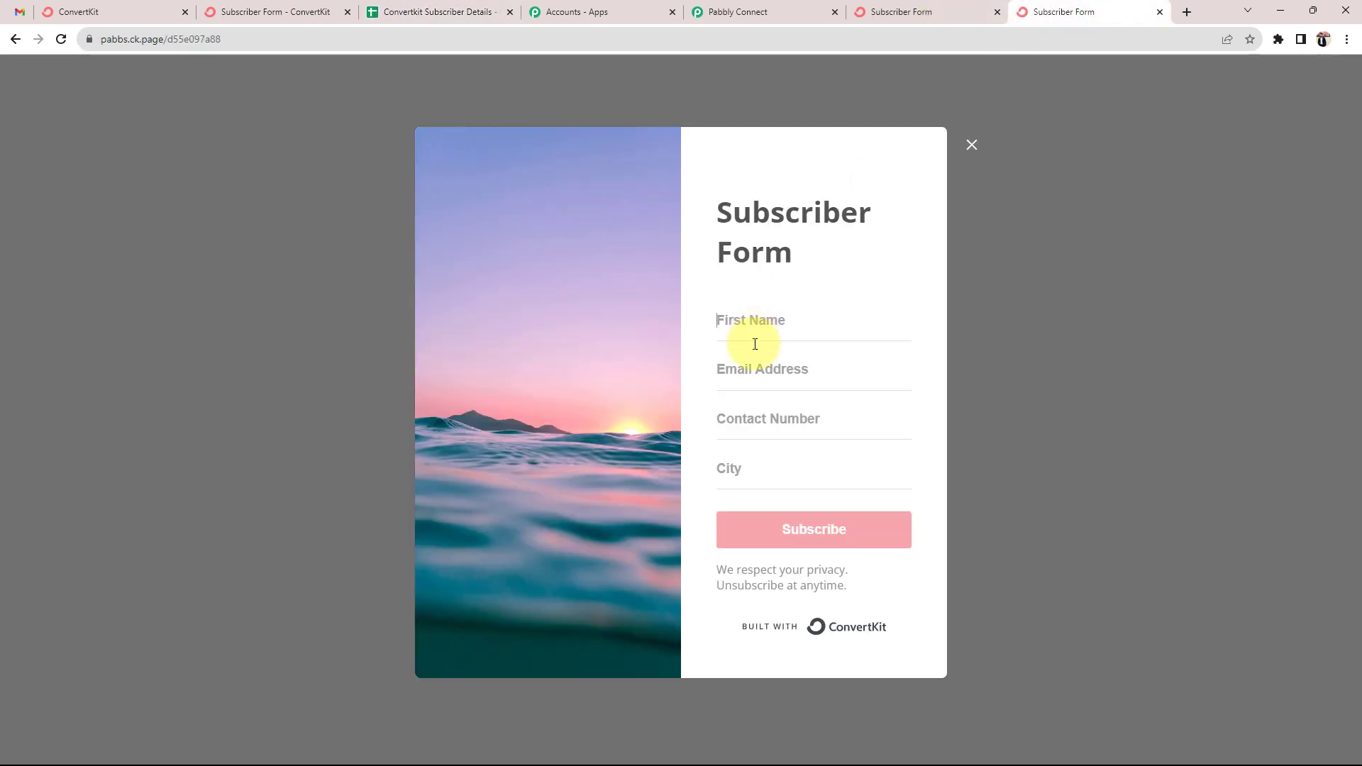
click(767, 333)
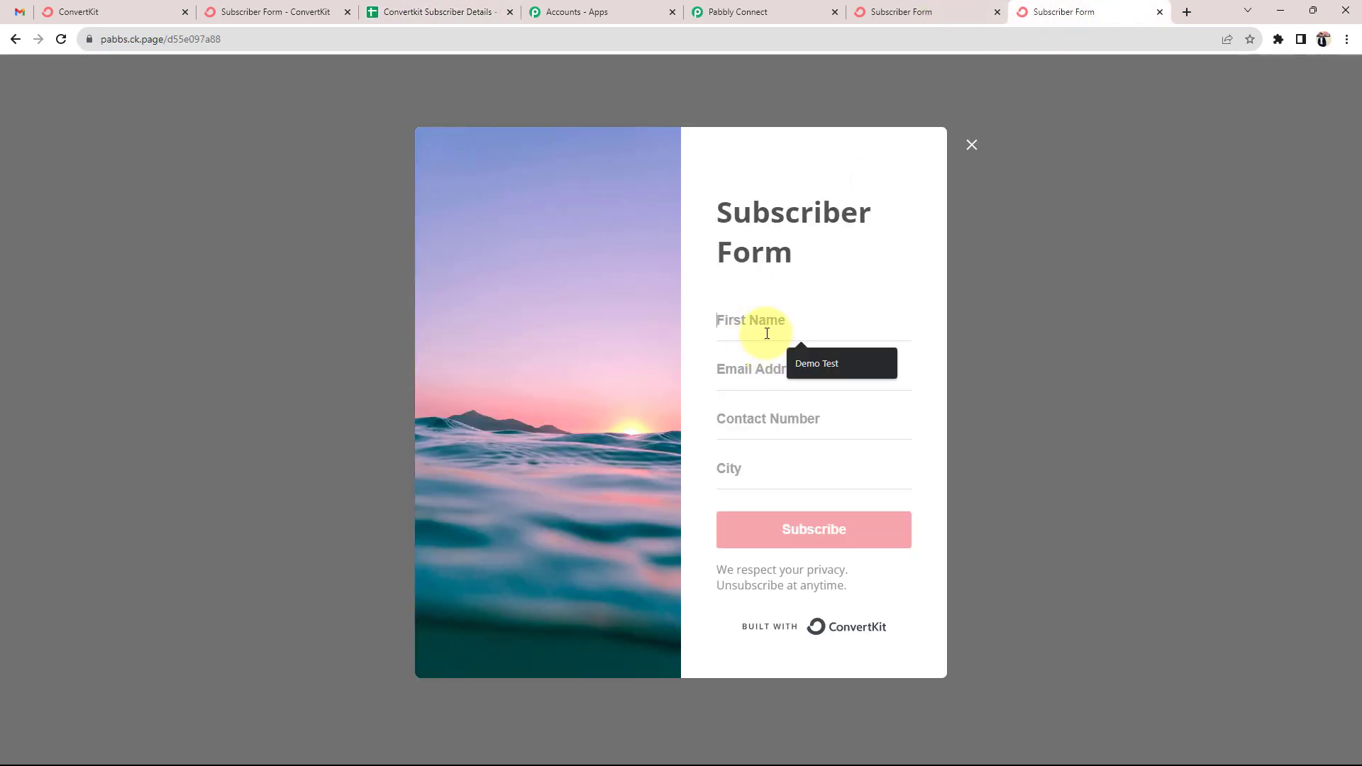
text(Test User)
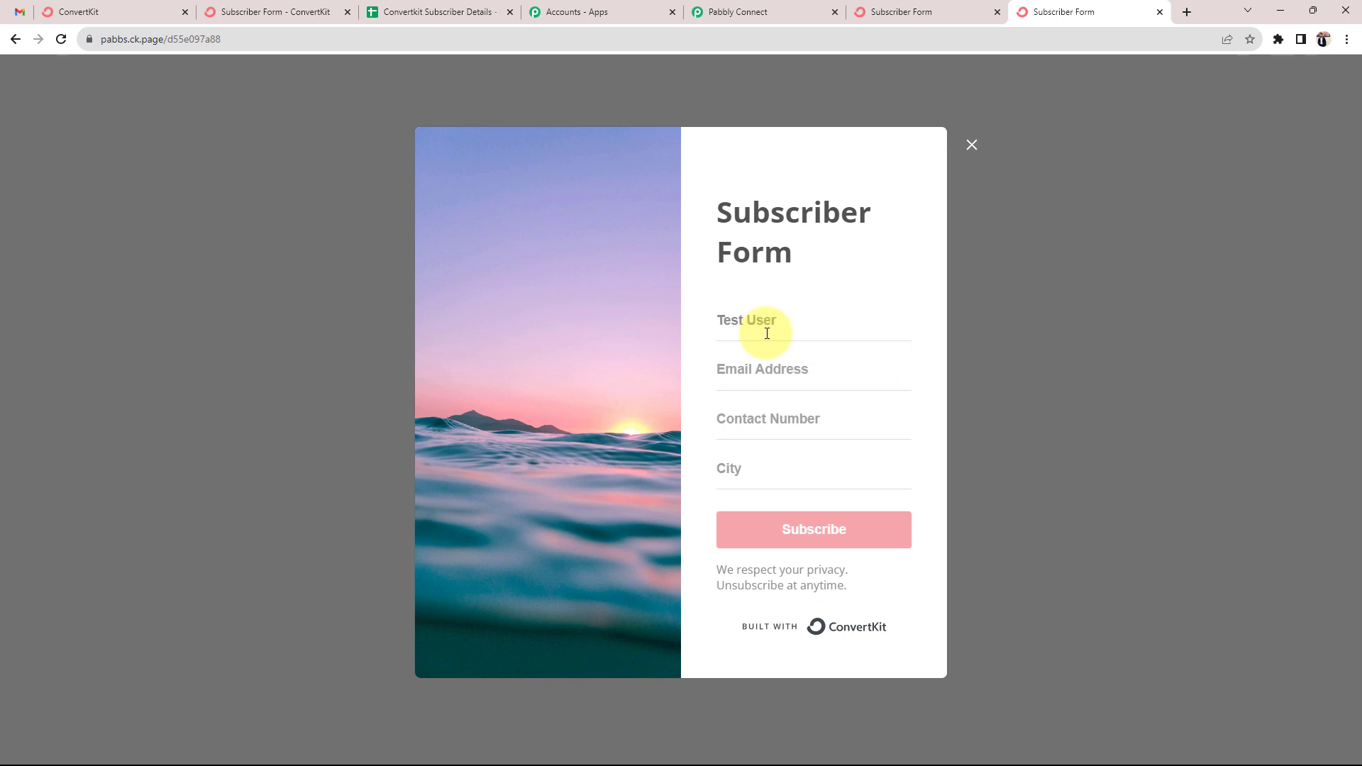
key(Tab)
text(test)
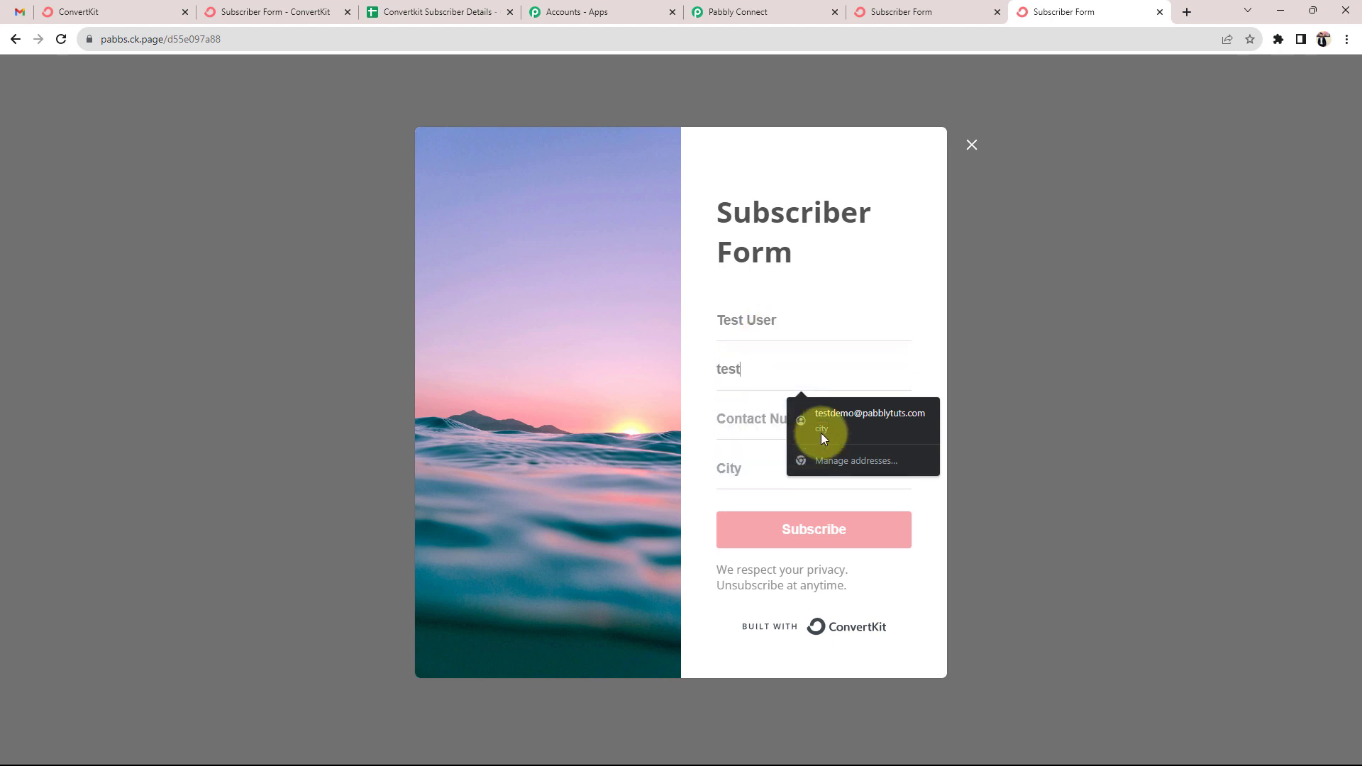
Autofill the e-mail and contact number, set City to Bhopal, and submit the form
click(821, 429)
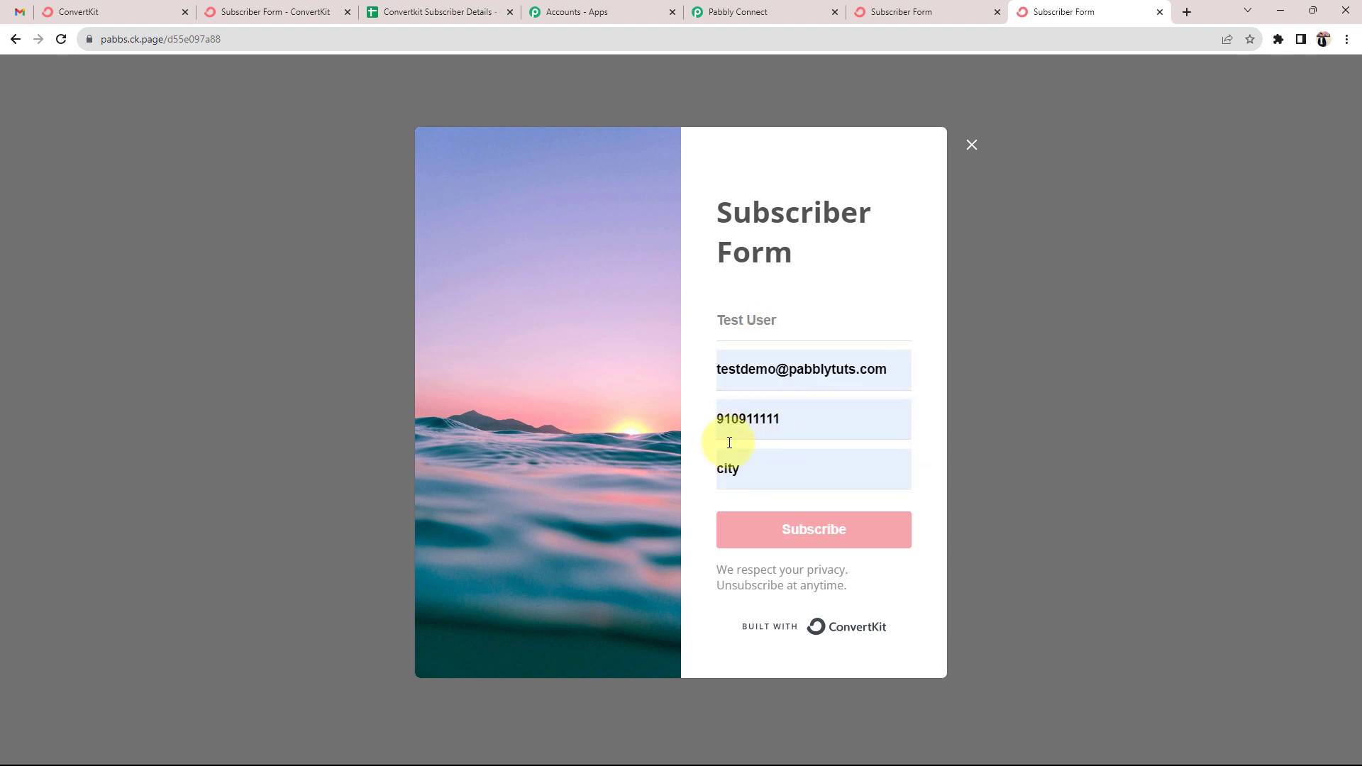
double_click(718, 470)
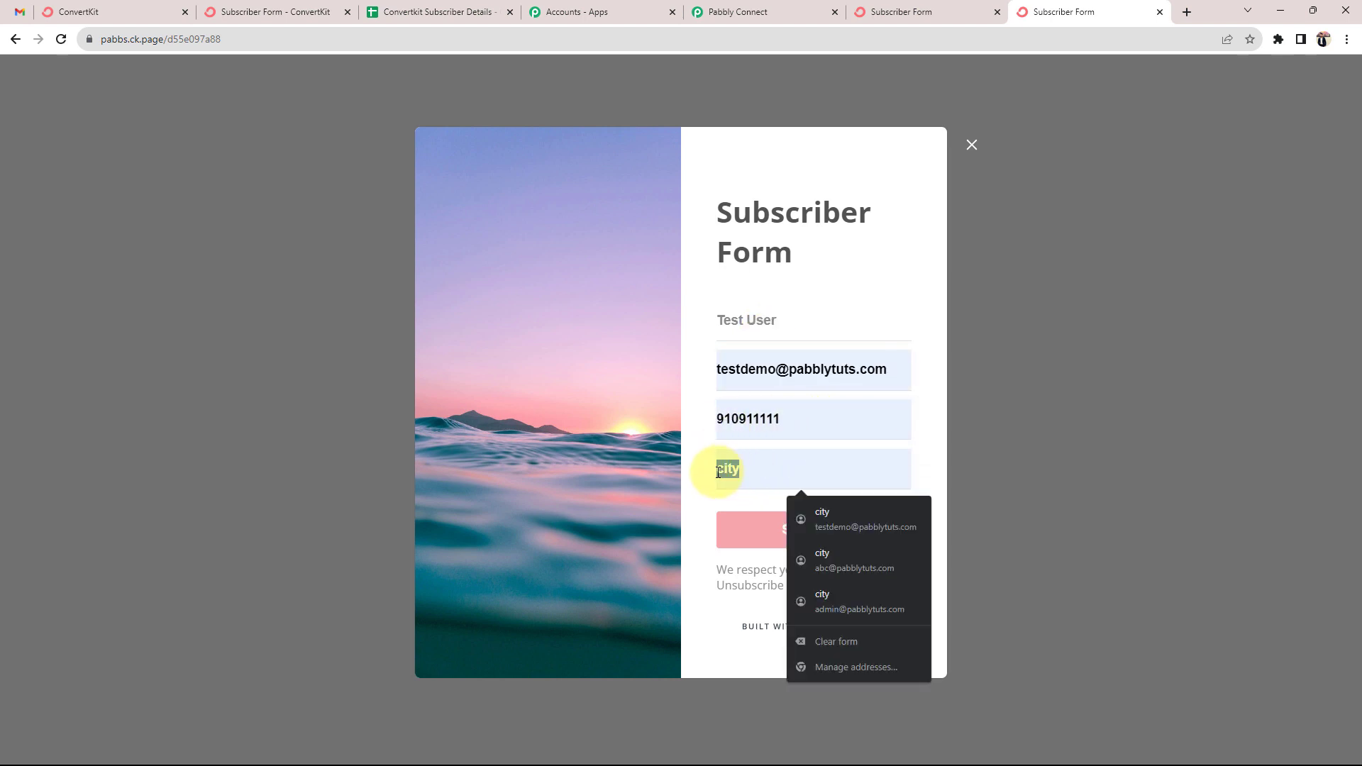
text(Bhopal)
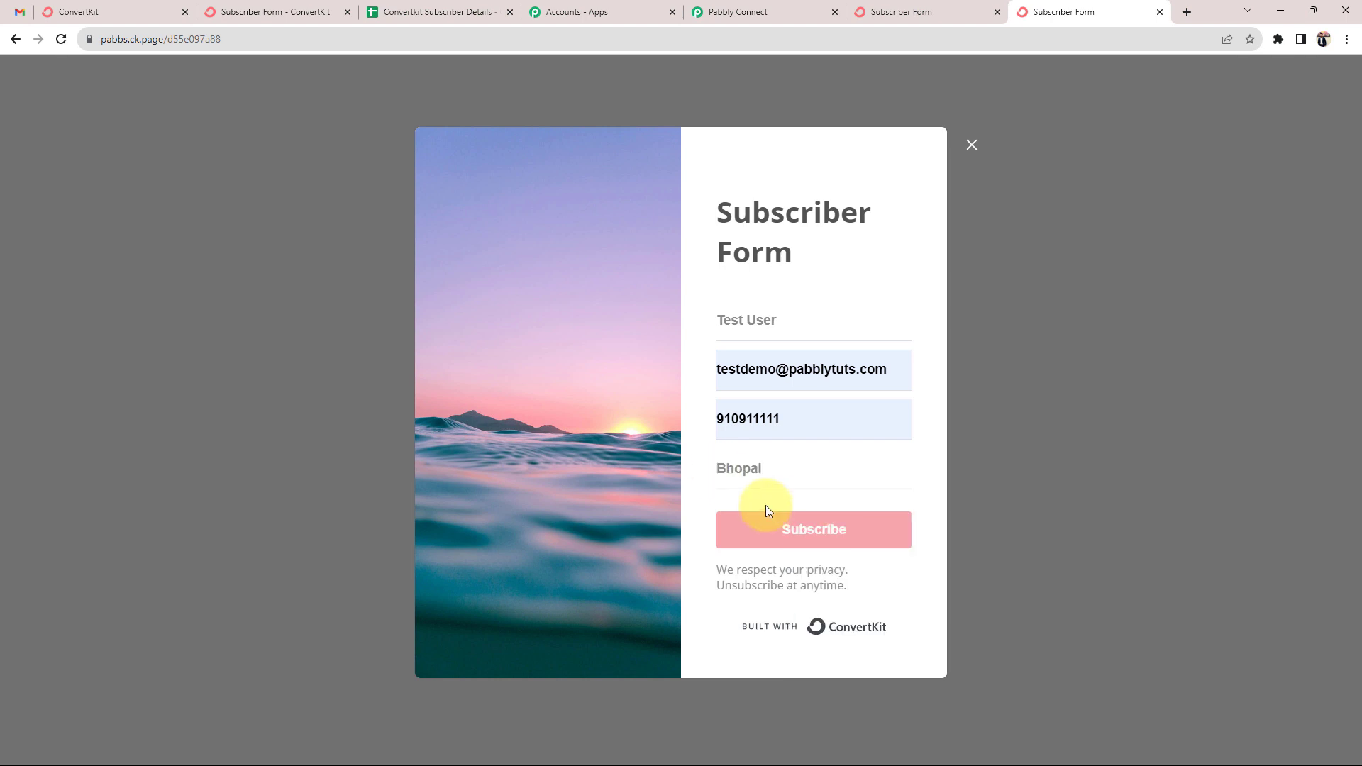
click(778, 529)
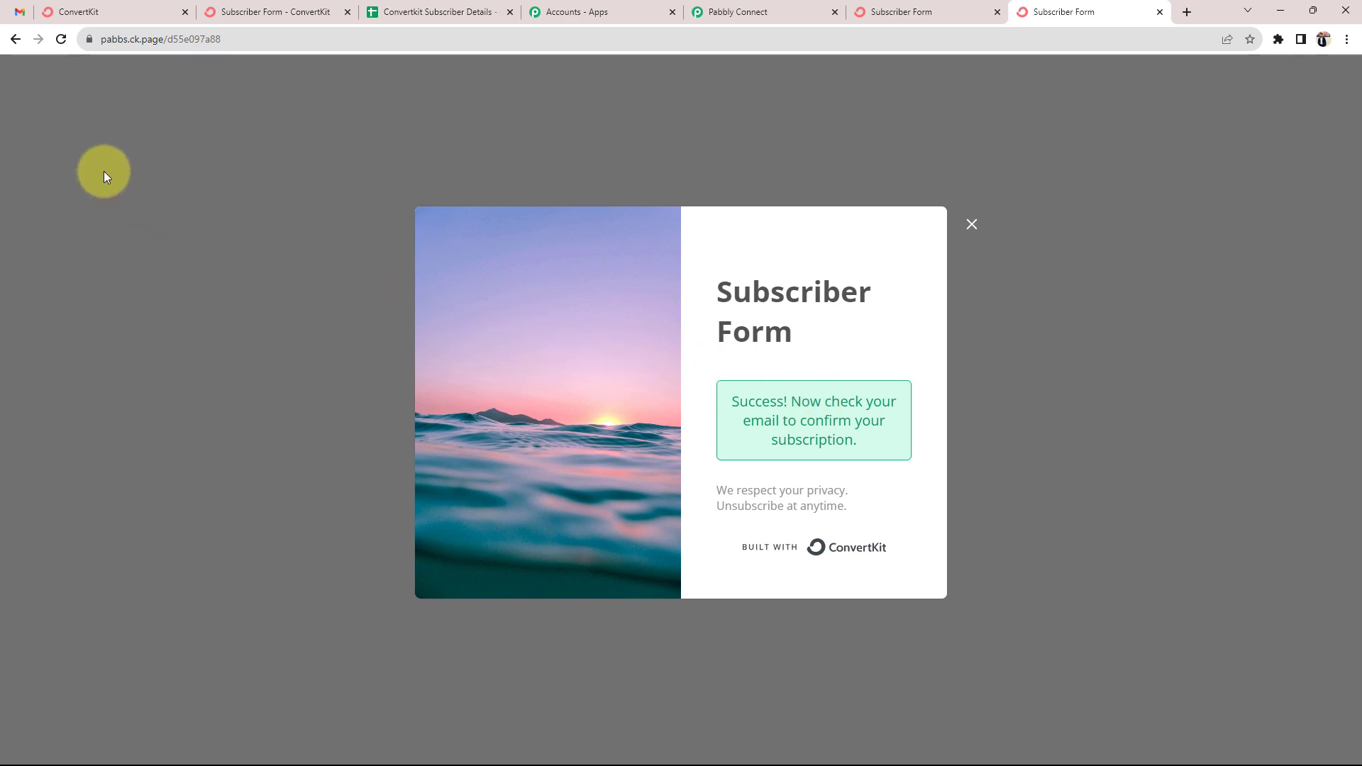
click(78, 11)
Confirm the subscription from the Gmail e-mail, then view the new Bhopal row in Convertkit Subscriber Details
click(532, 219)
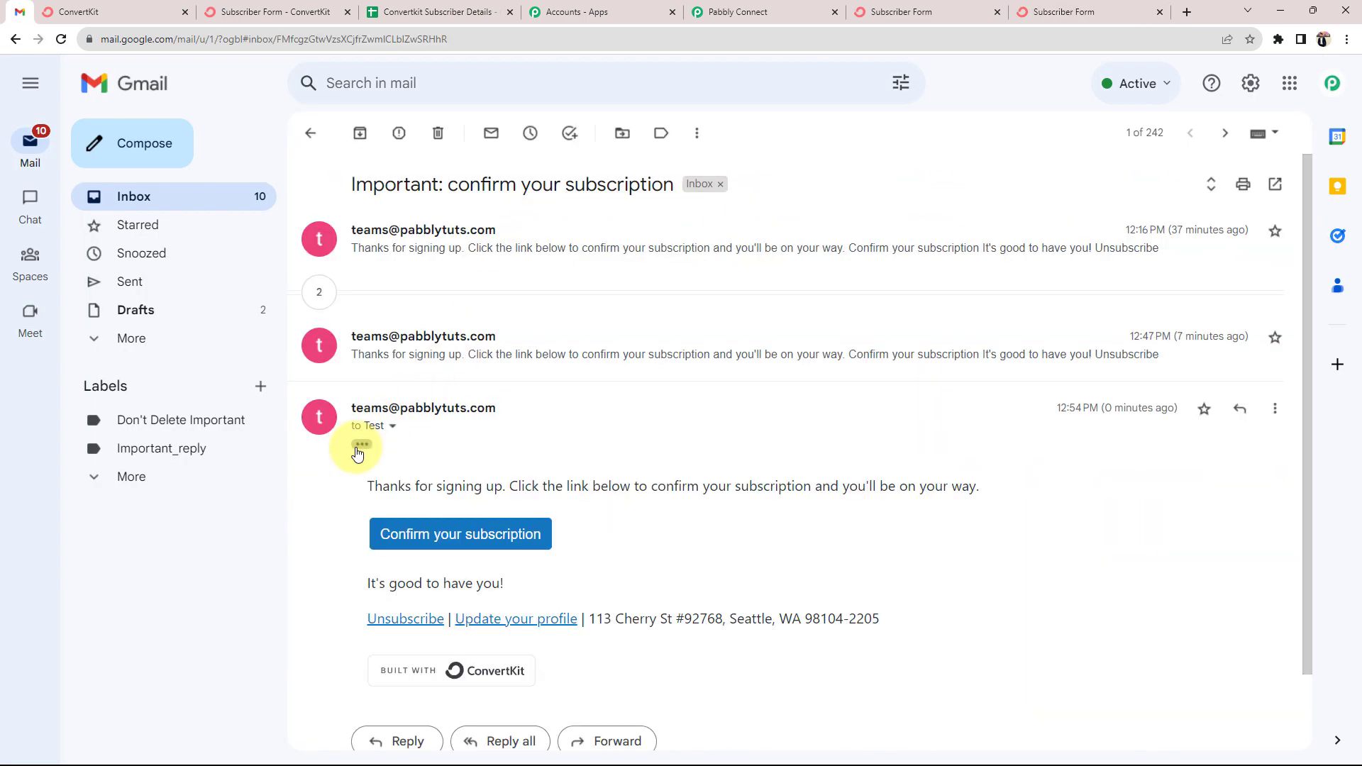
scroll(359, 447, down, 1)
click(442, 453)
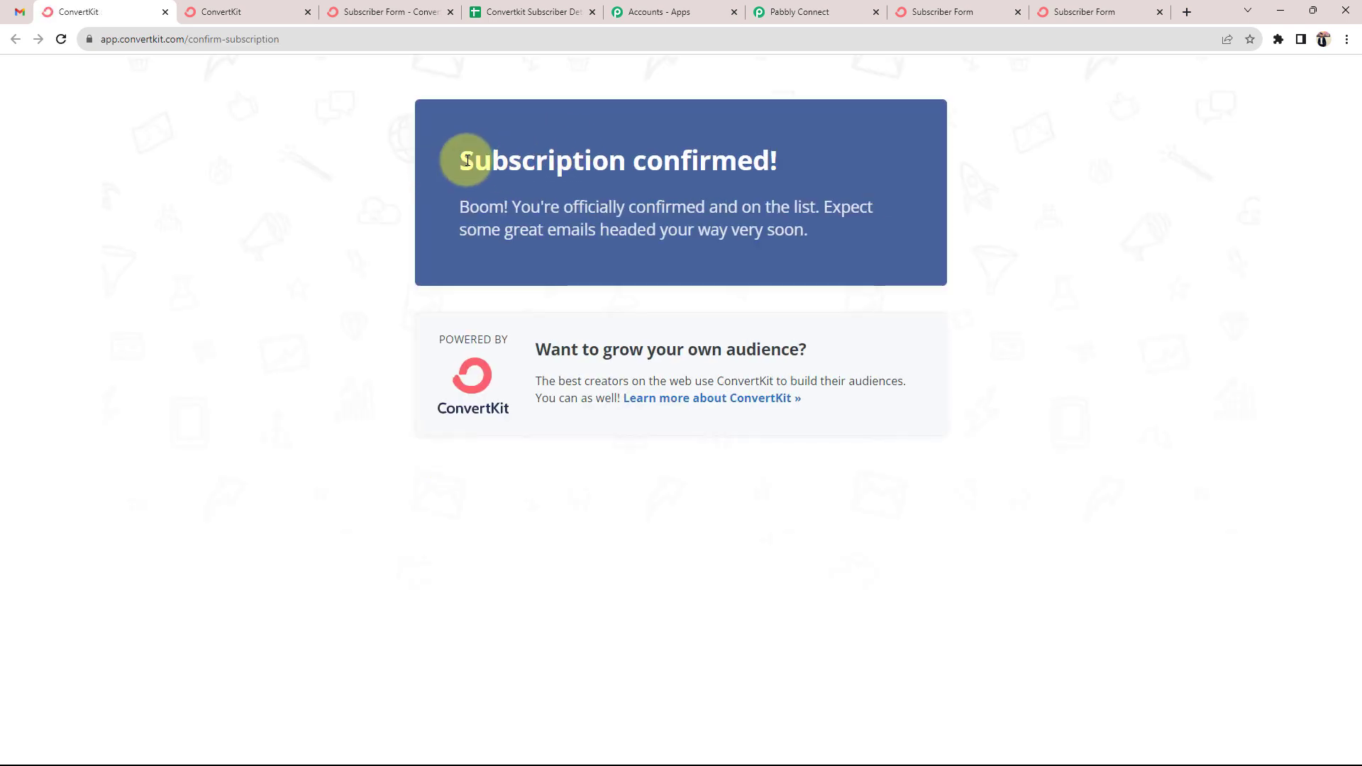
drag(462, 158, 760, 182)
click(313, 279)
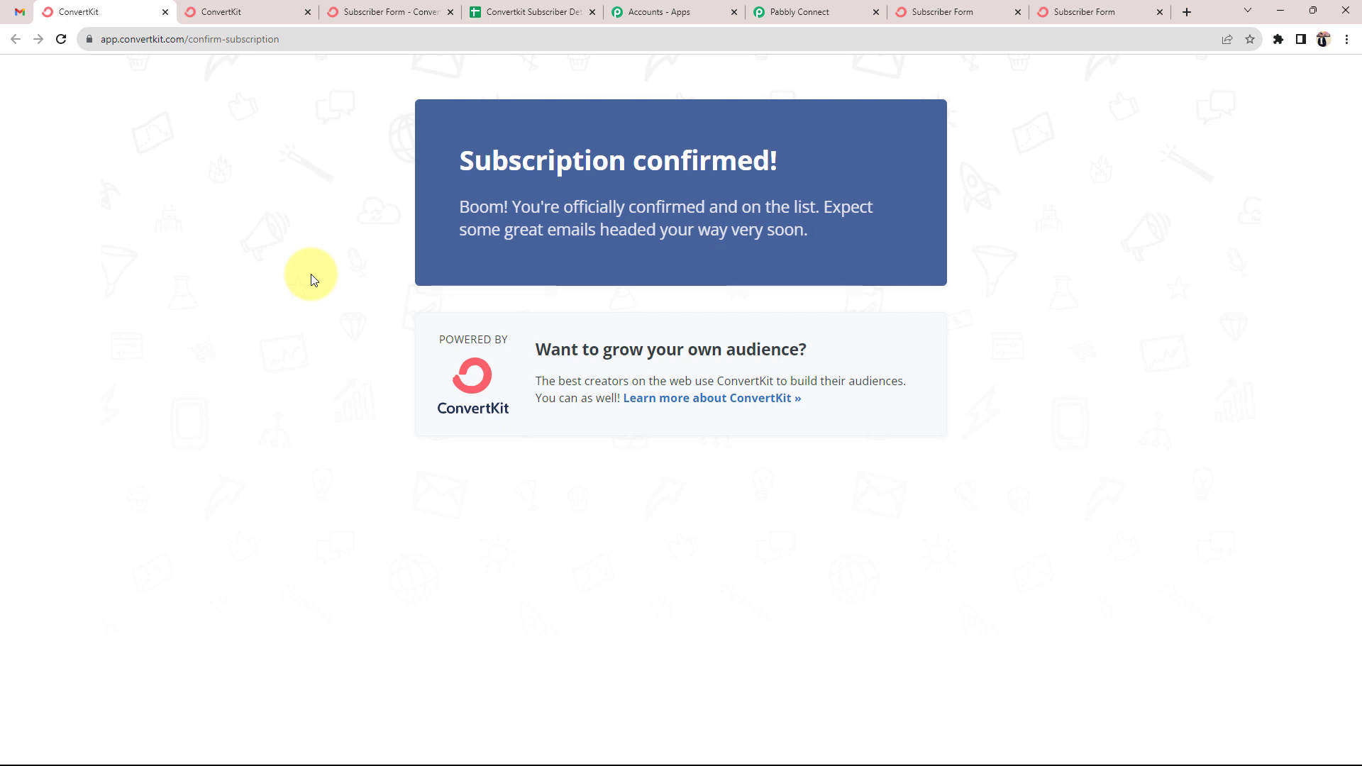
click(521, 12)
click(107, 276)
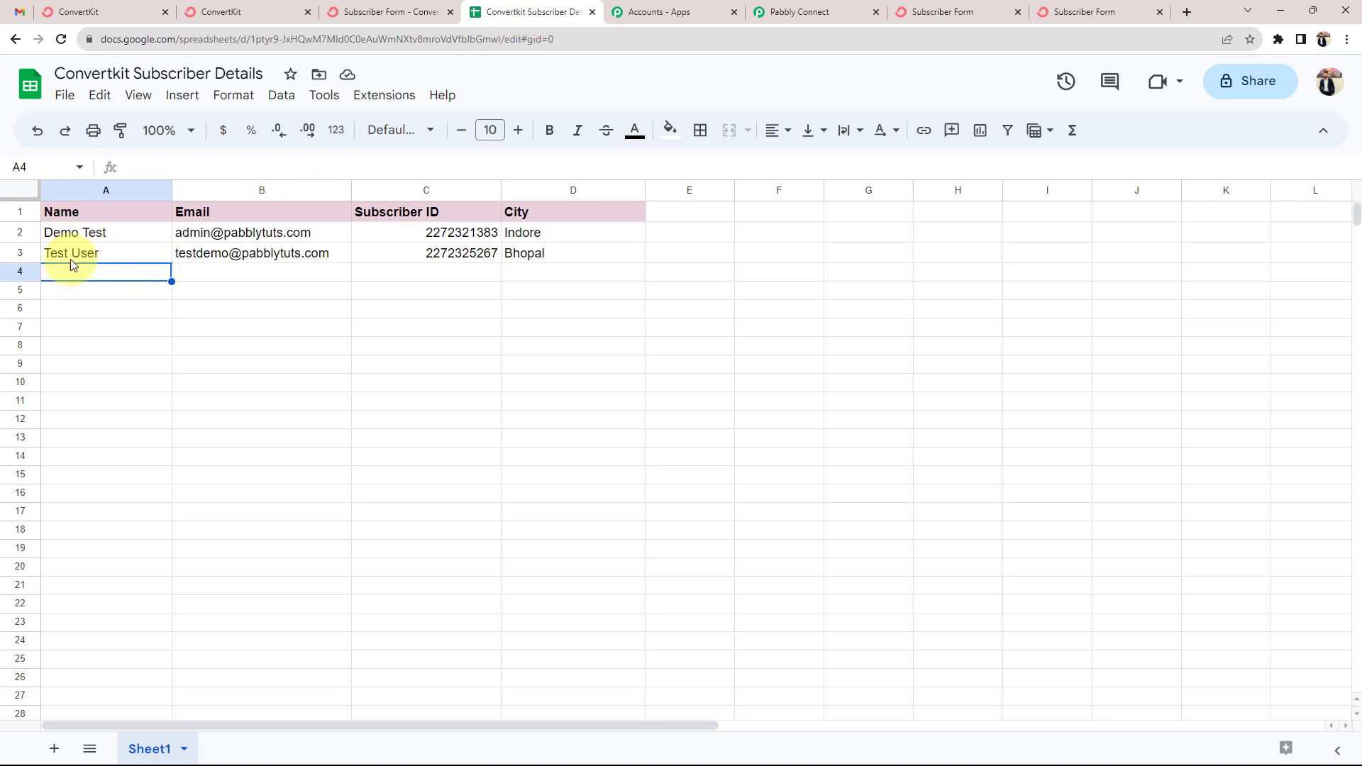